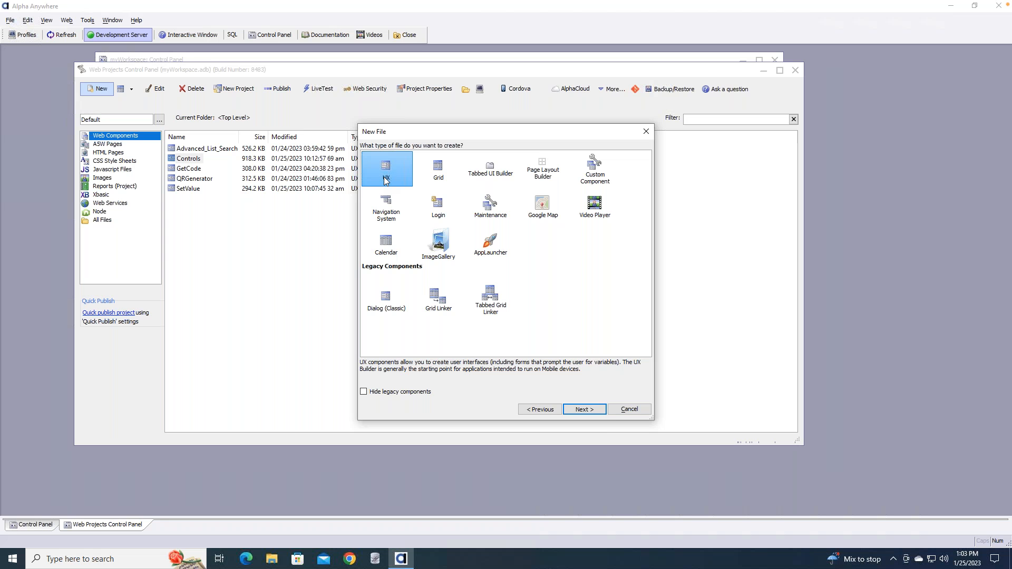
Create a new UX component starting from a blank template
double_click(386, 169)
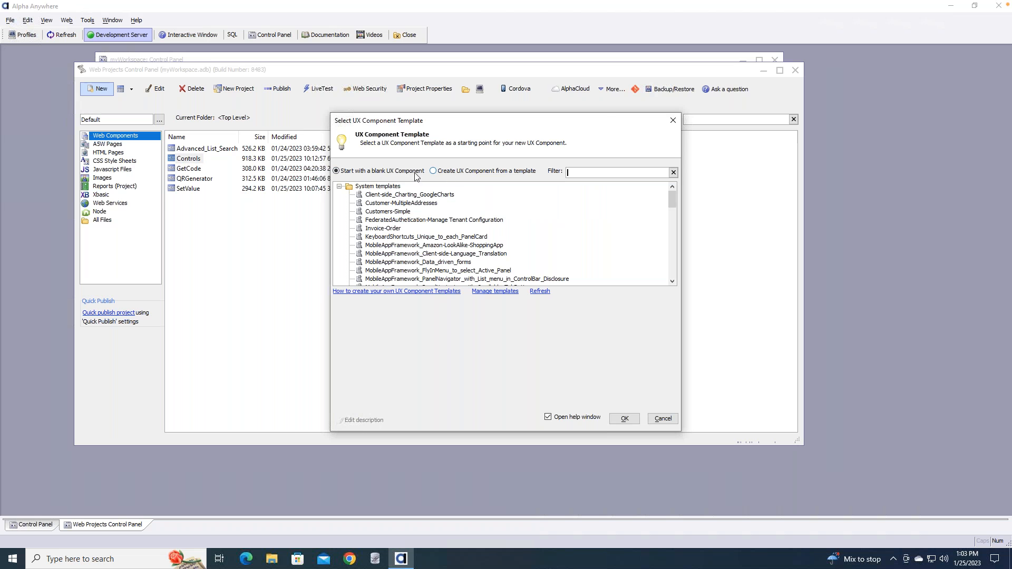
click(626, 421)
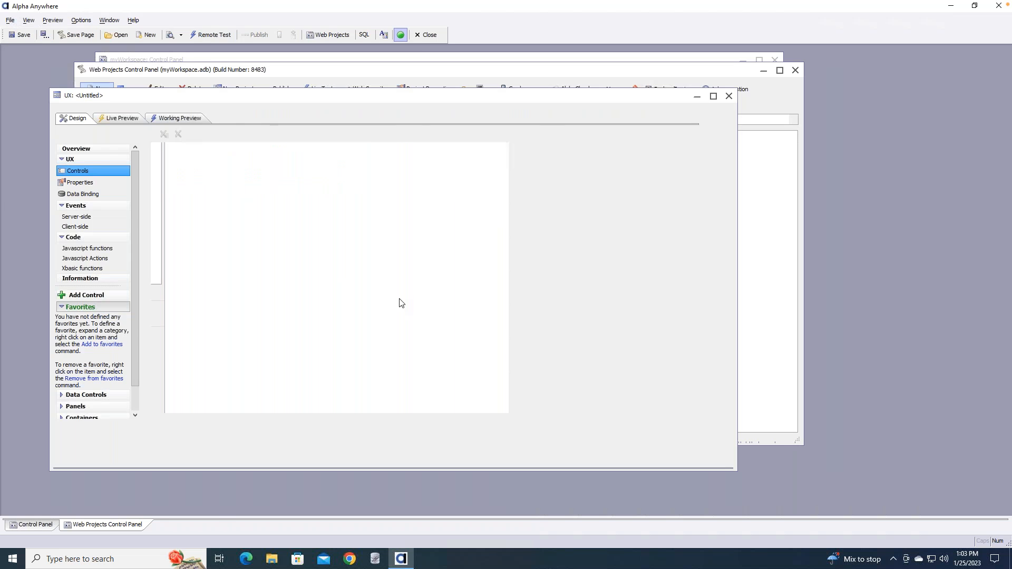
drag(202, 101, 206, 78)
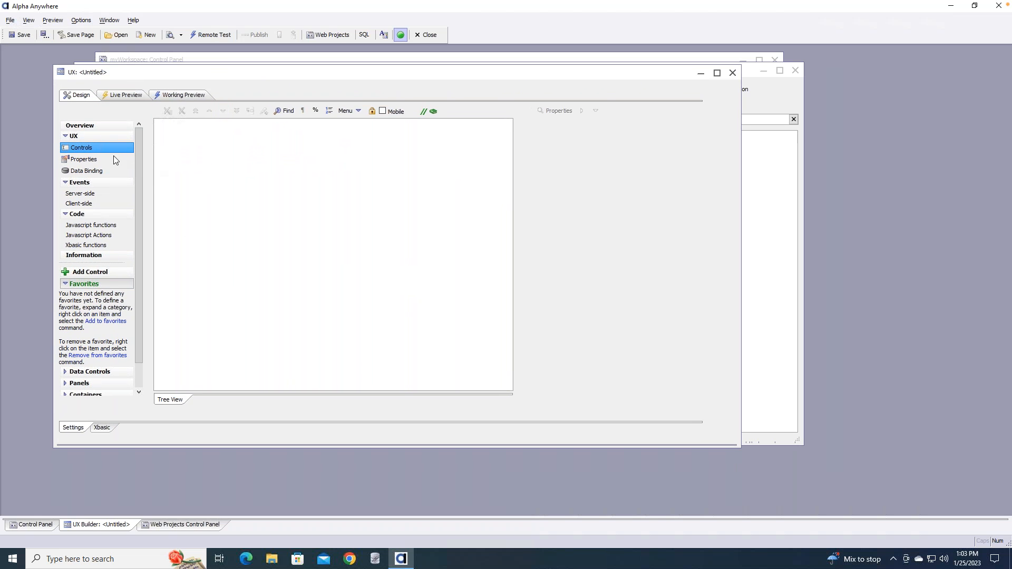
Browse the Events and Code sections, return to the controls, then close the untitled component
click(64, 183)
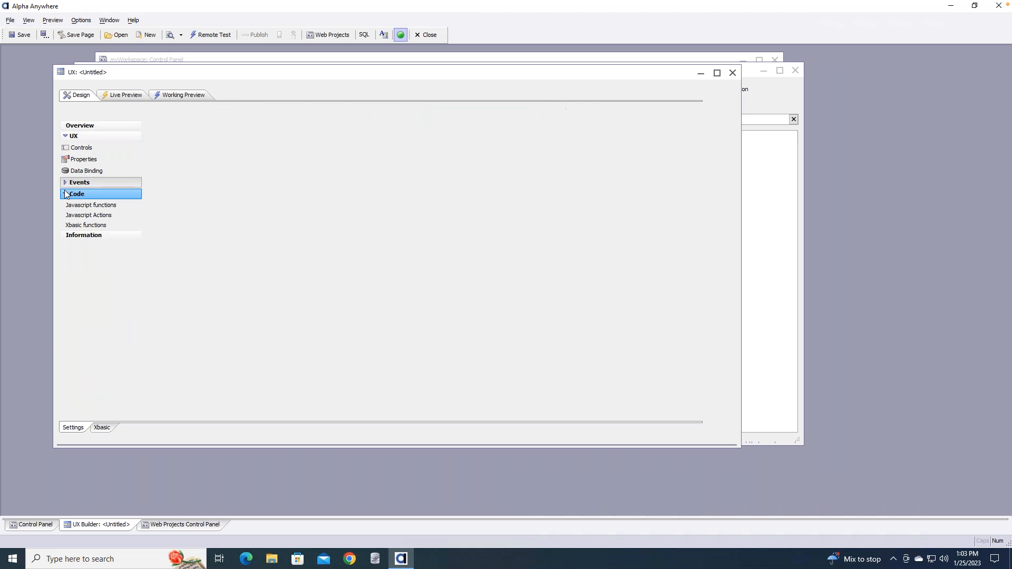
click(66, 195)
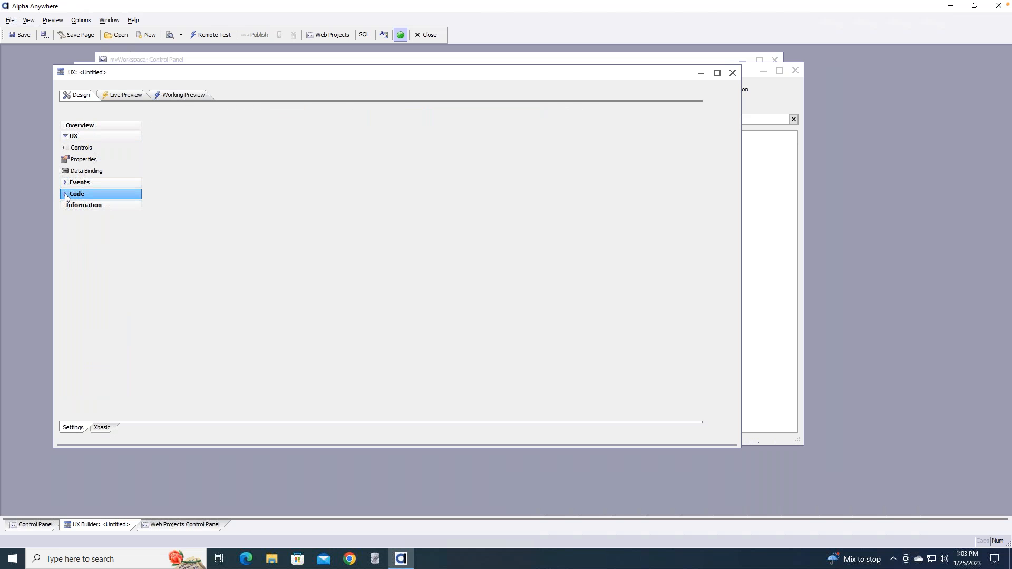
click(65, 194)
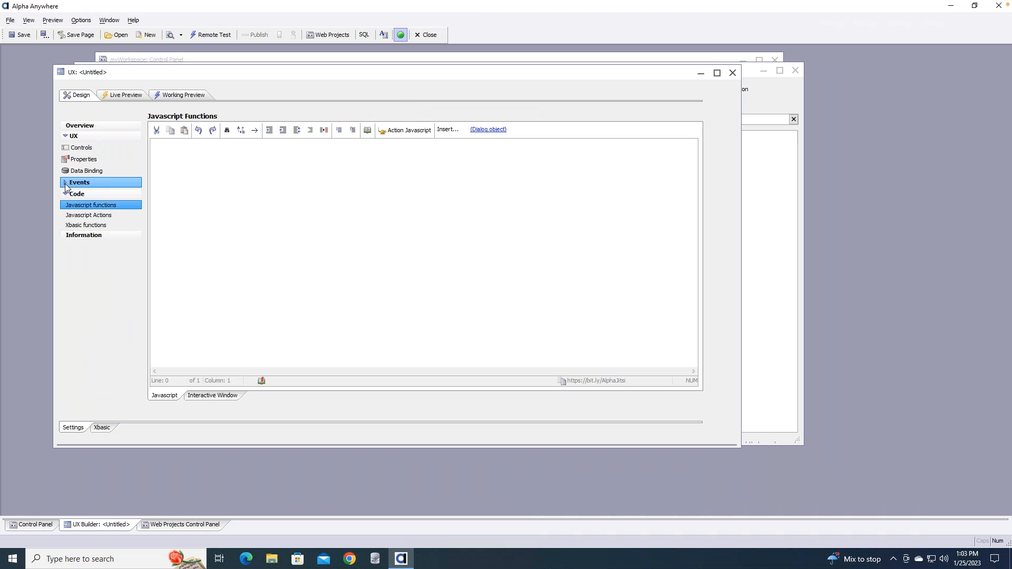
click(65, 183)
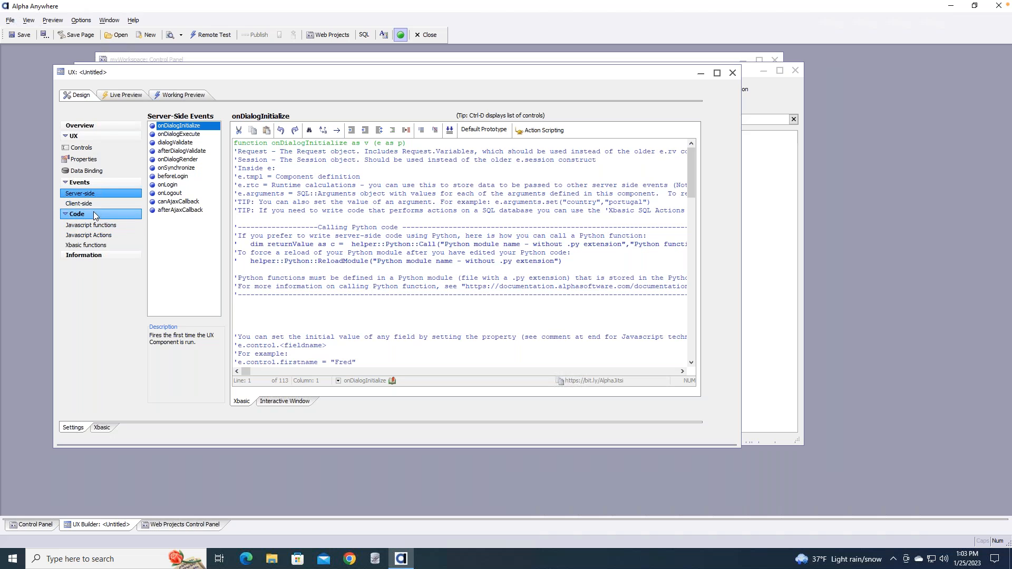
click(88, 149)
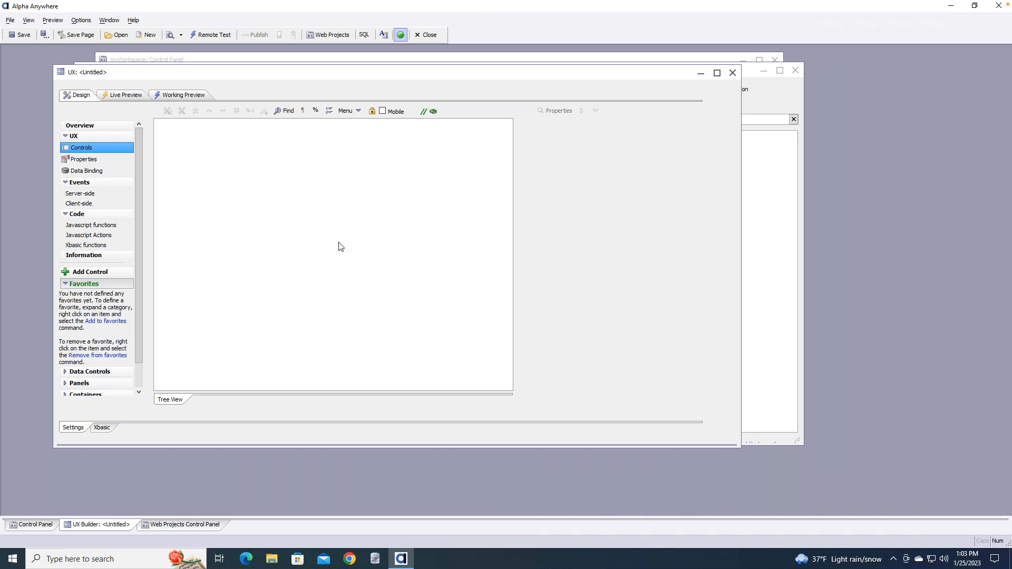
drag(138, 145, 142, 216)
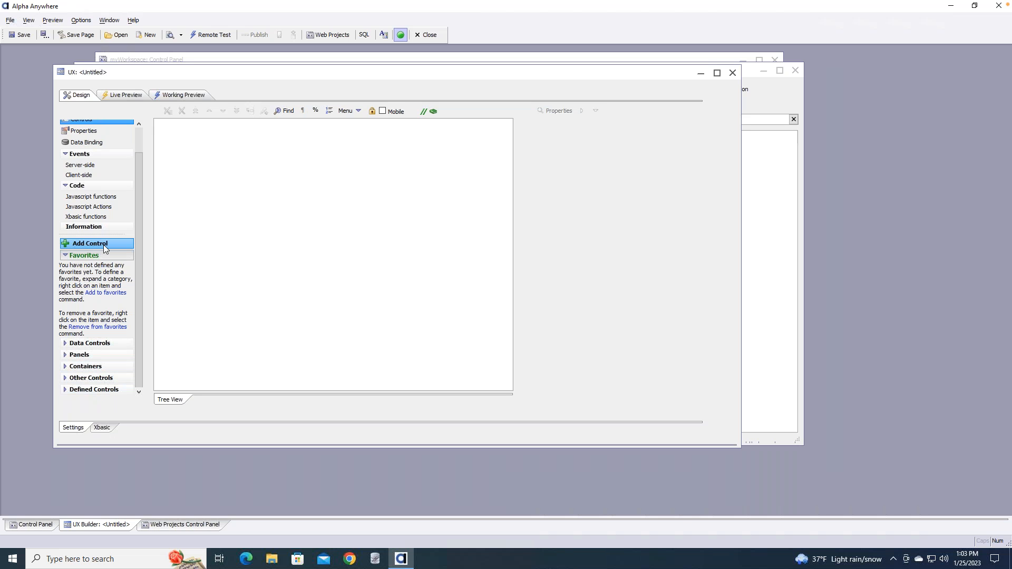
click(732, 74)
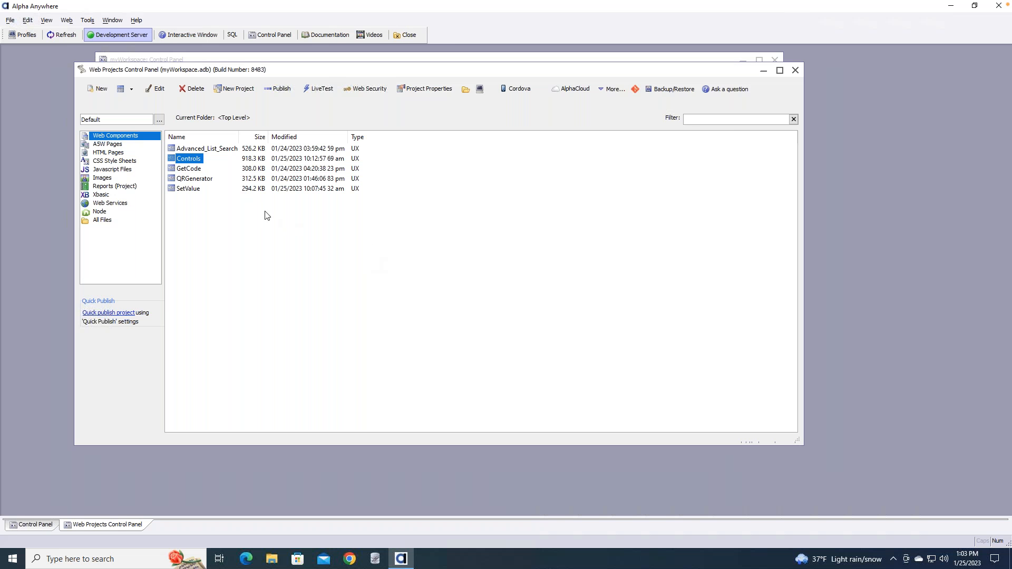
Open the Controls component, select textbox1, and run it in Working Preview
double_click(194, 160)
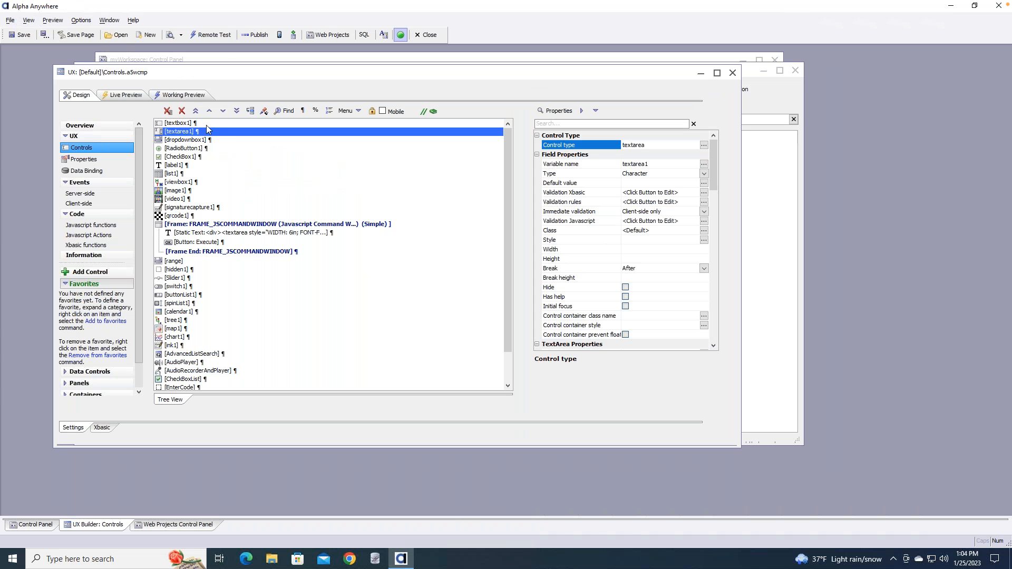
drag(508, 159, 511, 137)
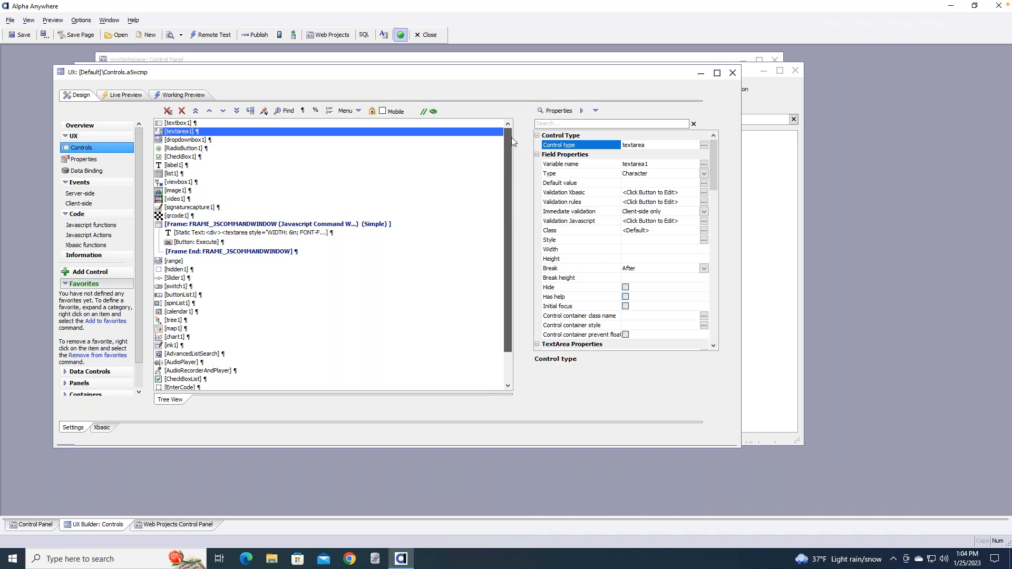
click(231, 125)
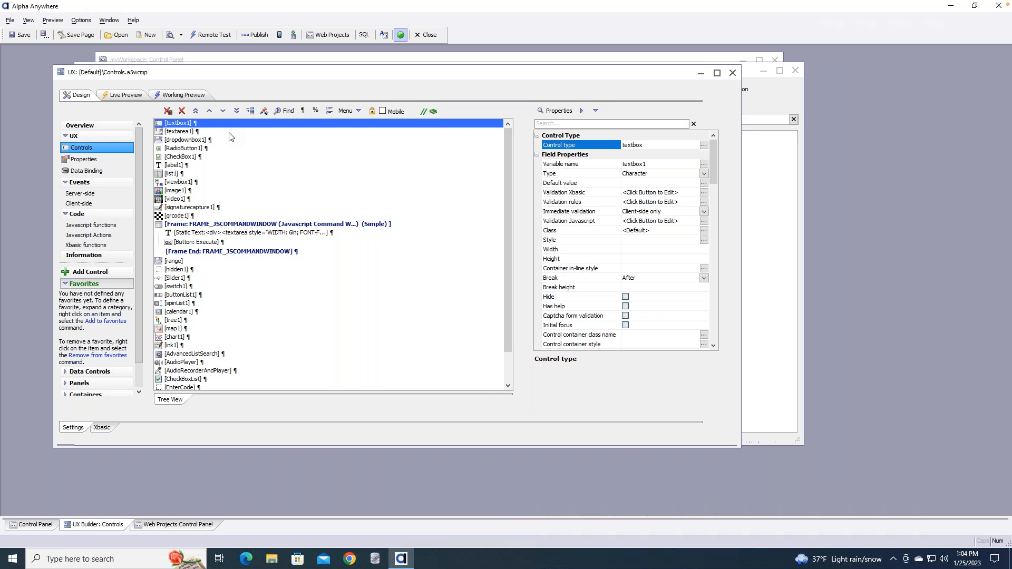
click(185, 97)
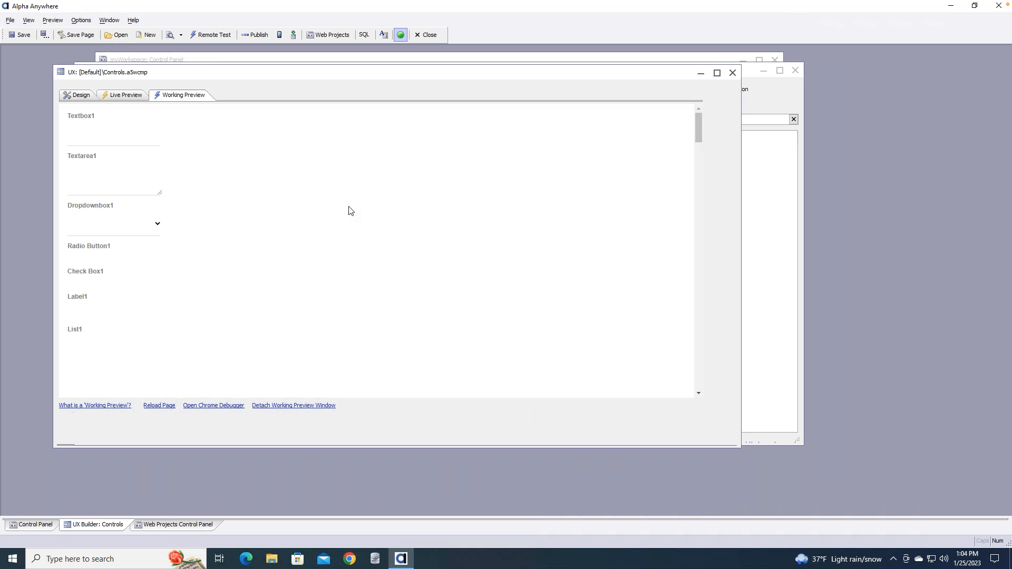
Enter 'sdfsdf' in Textbox1 and 'asdasdasd' in an enlarged Textarea1, then scroll to the signature box
click(111, 139)
text(sdfsdf)
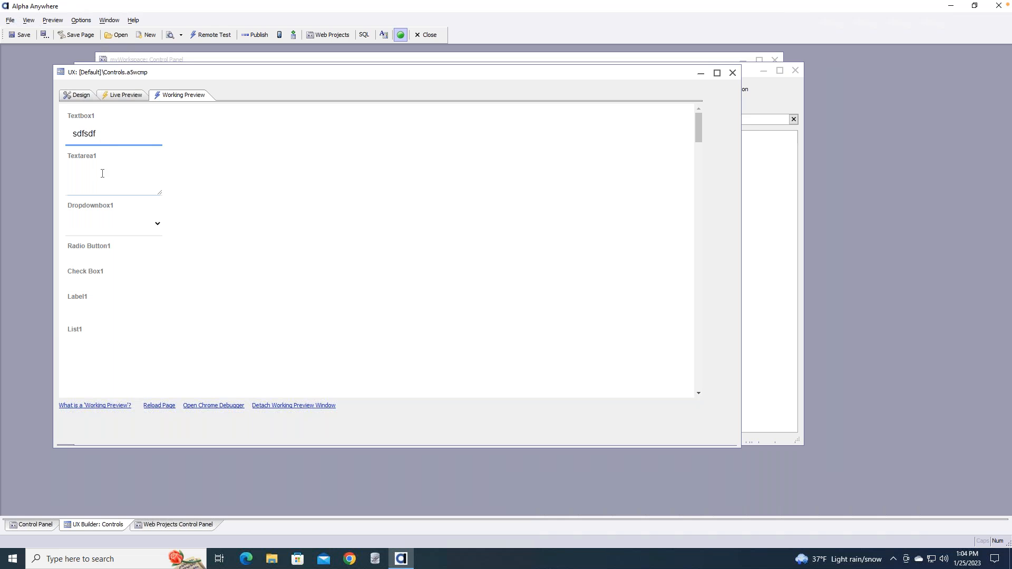
click(140, 181)
text(asdasdasd)
drag(179, 214, 232, 261)
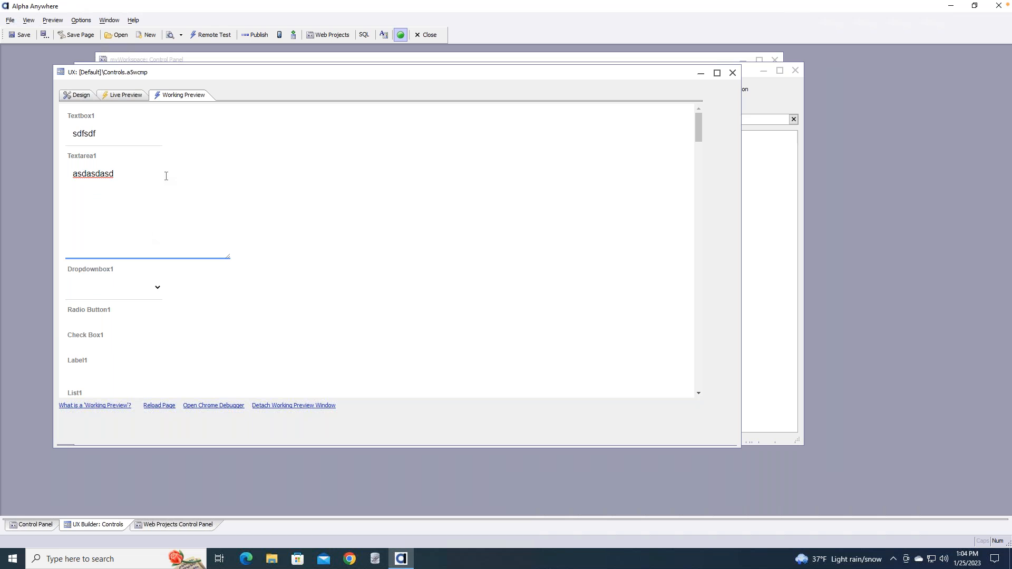
scroll(163, 180, down, 1)
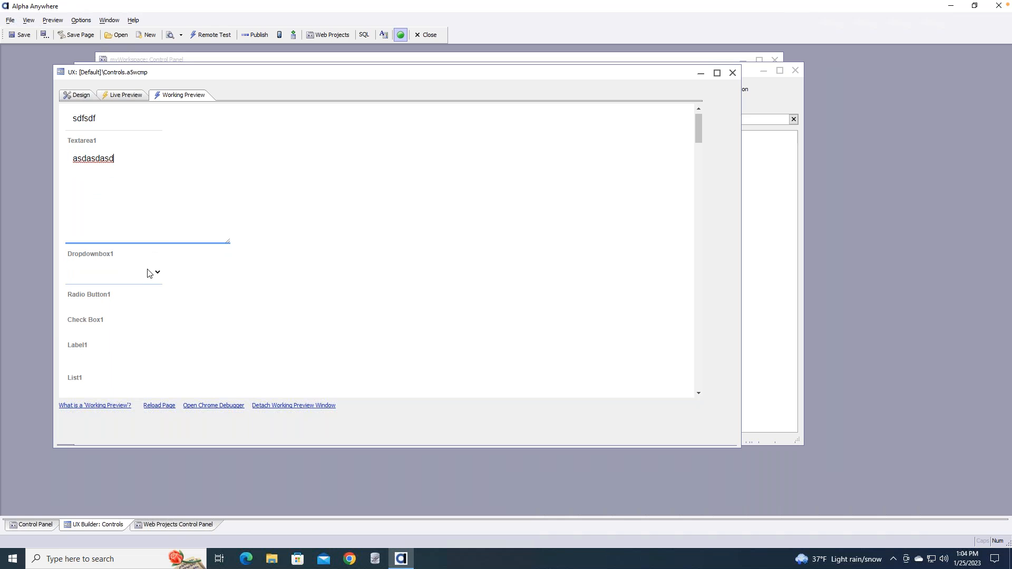
scroll(140, 298, down, 4)
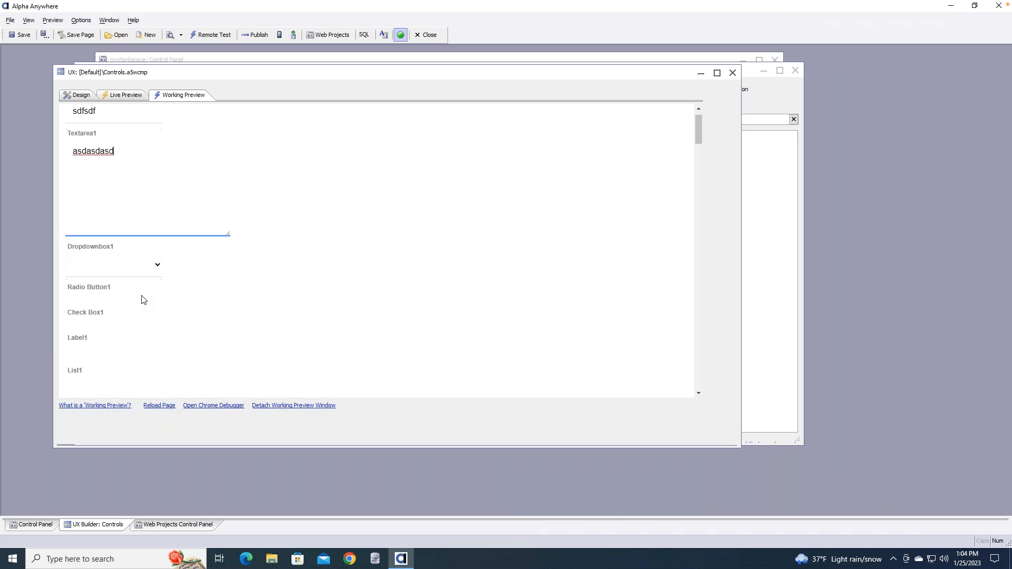
scroll(230, 181, down, 10)
scroll(230, 183, down, 8)
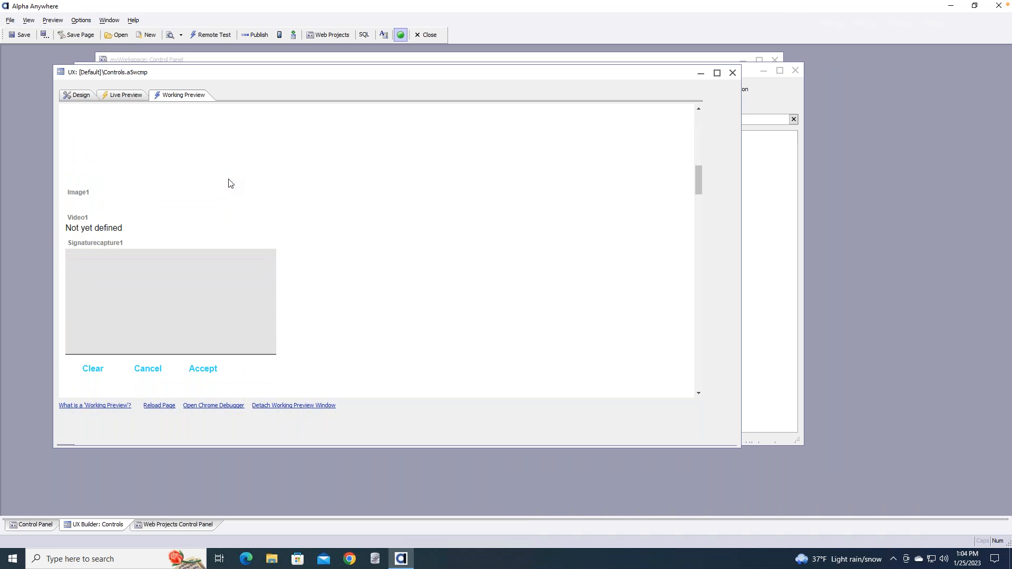
scroll(231, 183, down, 3)
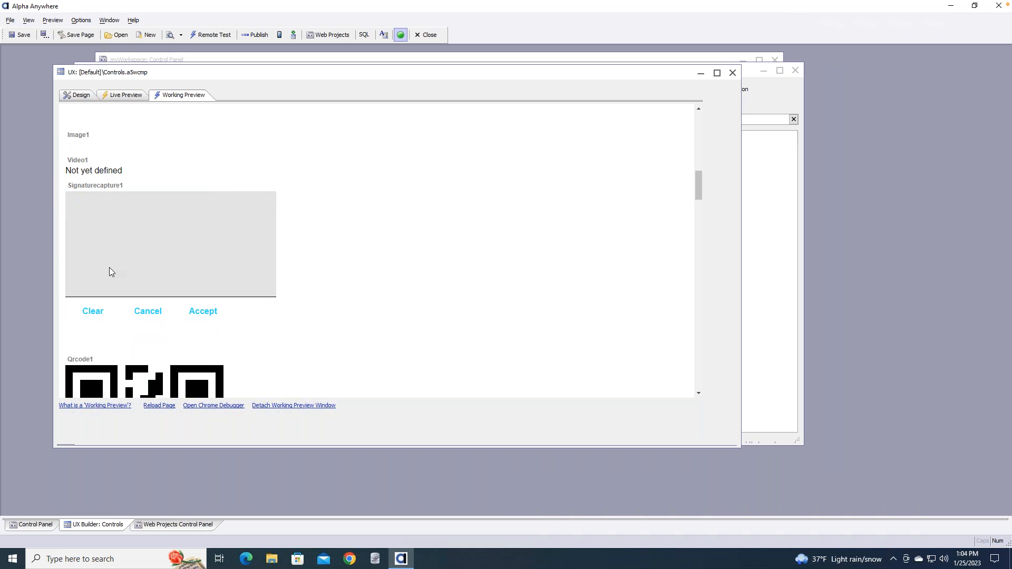
Draw a signature in Signaturecapture1 and drag Slider1 to about a third of its range
mouse_move(95, 221)
mouse_down()
mouse_move(97, 267)
mouse_move(146, 244)
mouse_move(157, 253)
mouse_up()
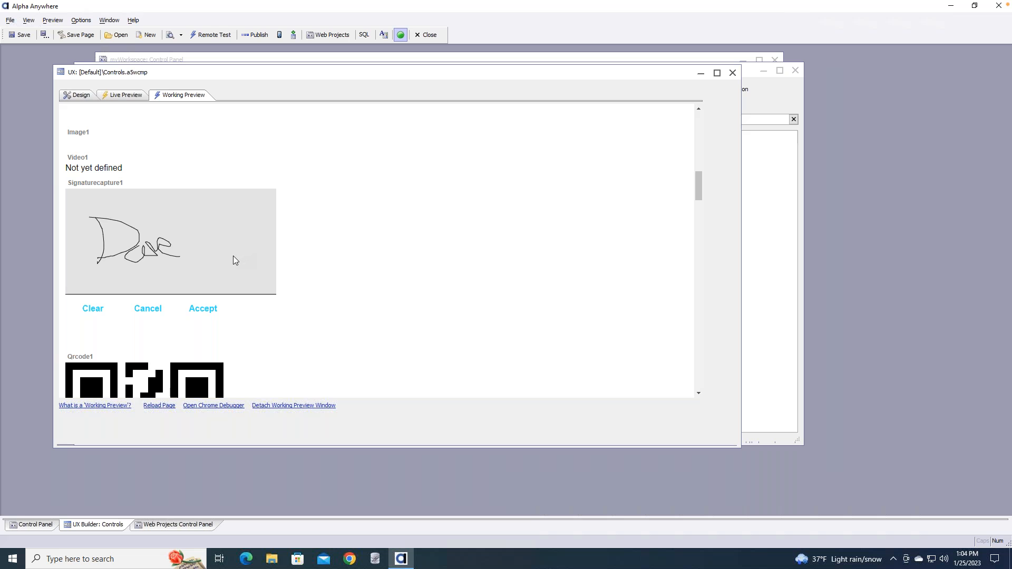
scroll(173, 229, down, 1)
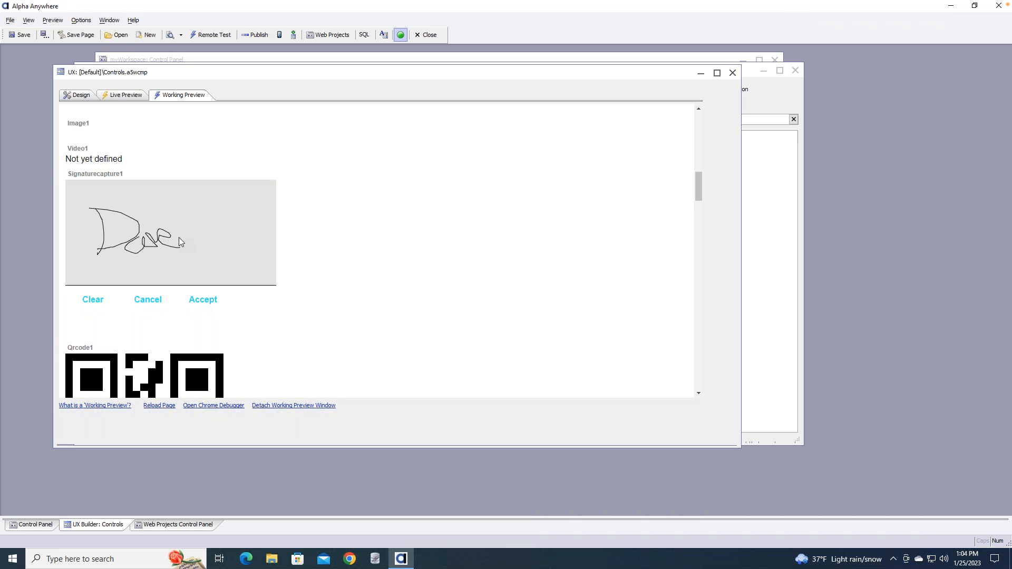
scroll(180, 242, down, 3)
scroll(179, 243, down, 2)
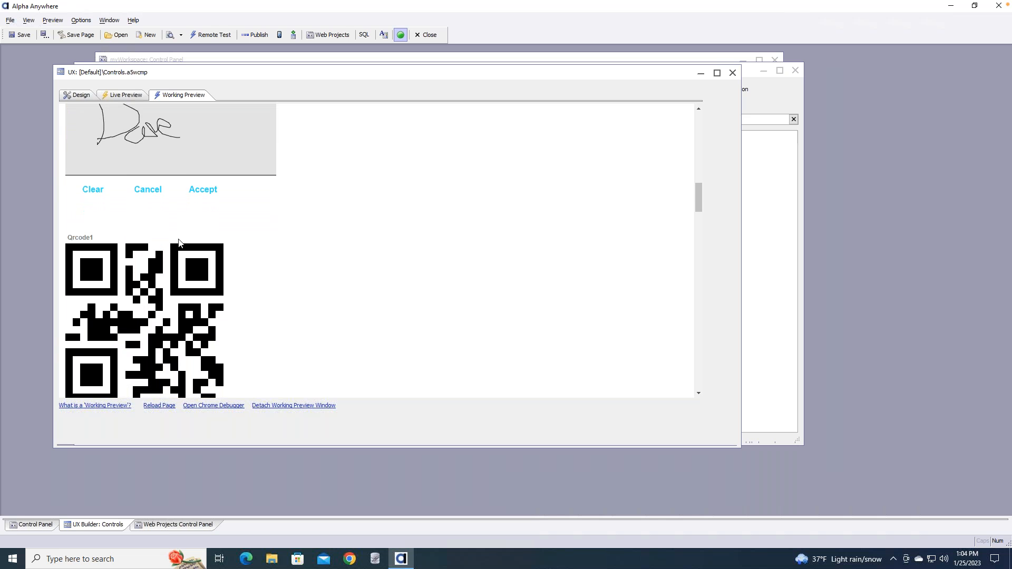
scroll(179, 243, down, 3)
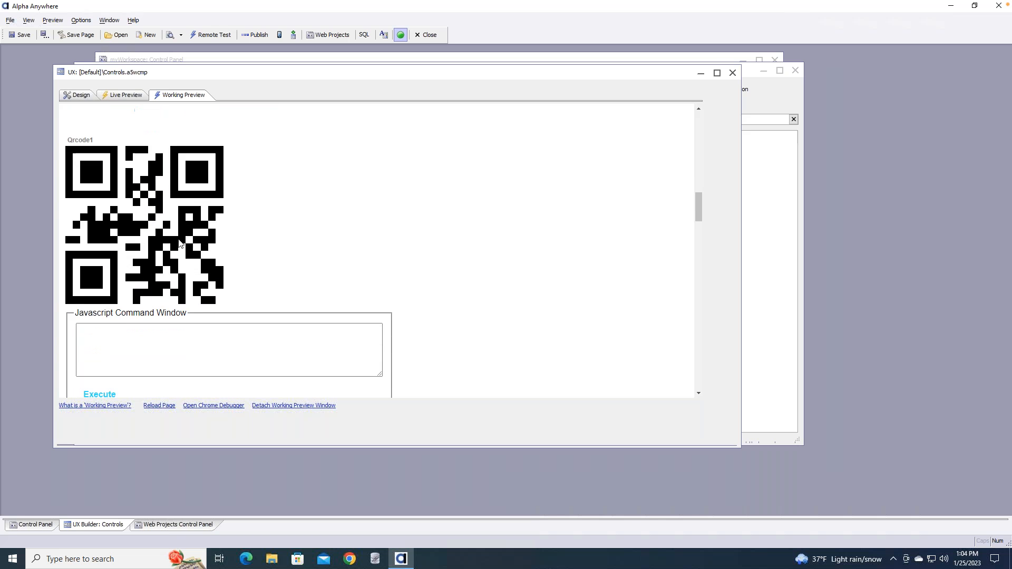
scroll(179, 242, down, 5)
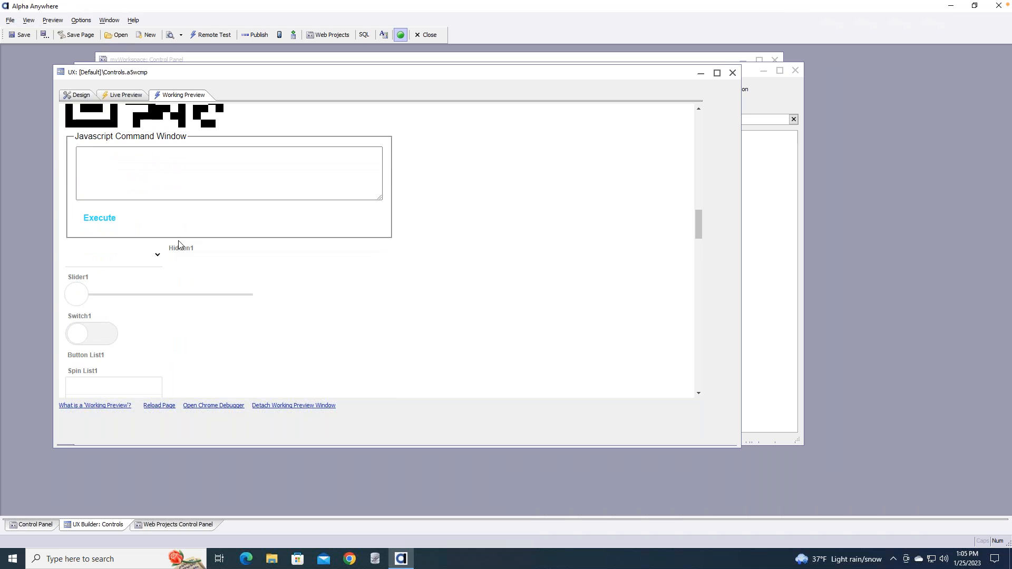
scroll(179, 242, down, 1)
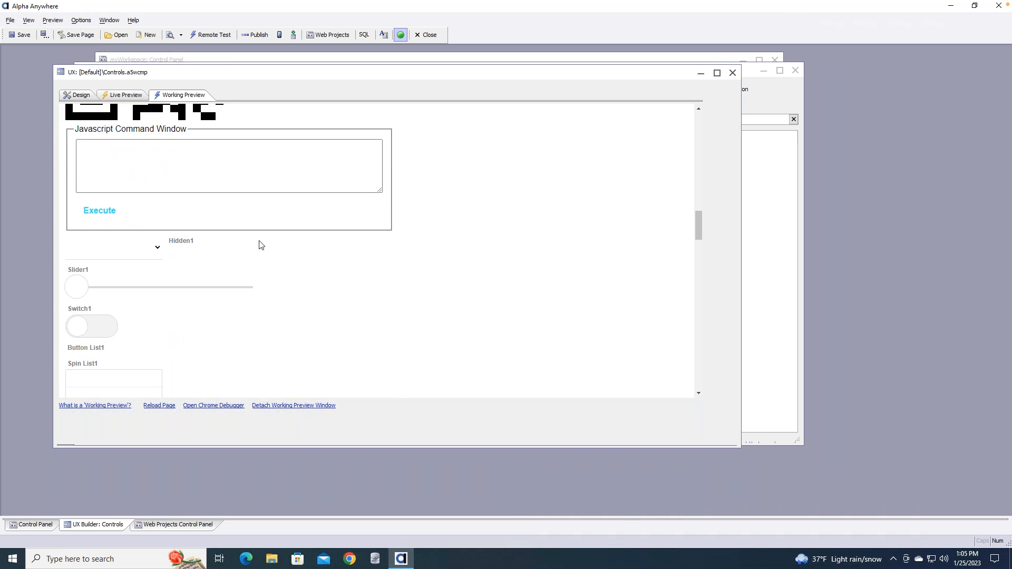
scroll(226, 252, down, 1)
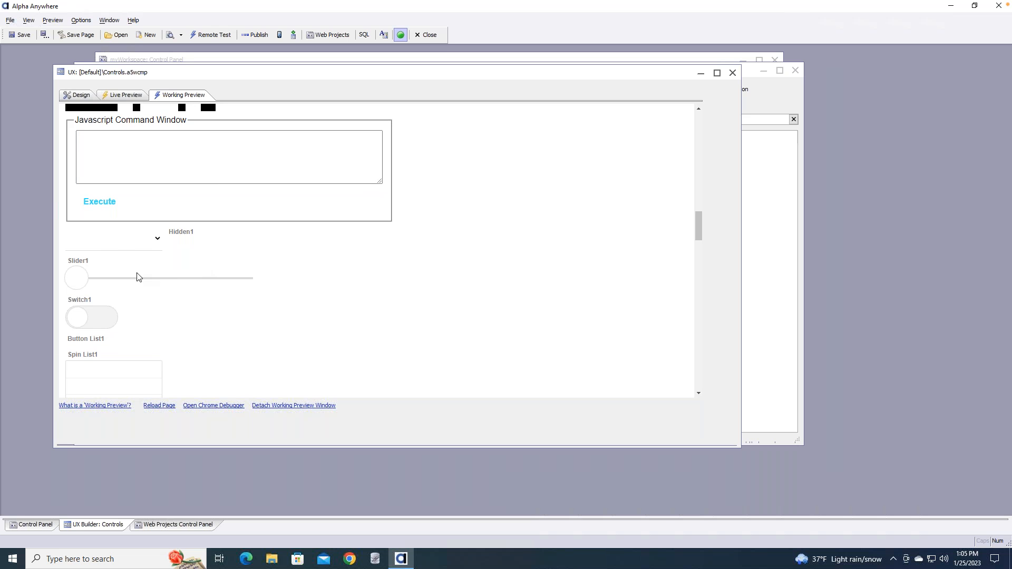
drag(86, 286, 134, 283)
Turn Switch1 on and scroll past Map1 and Chart1 down to the Ink1 control
click(112, 320)
scroll(185, 323, down, 3)
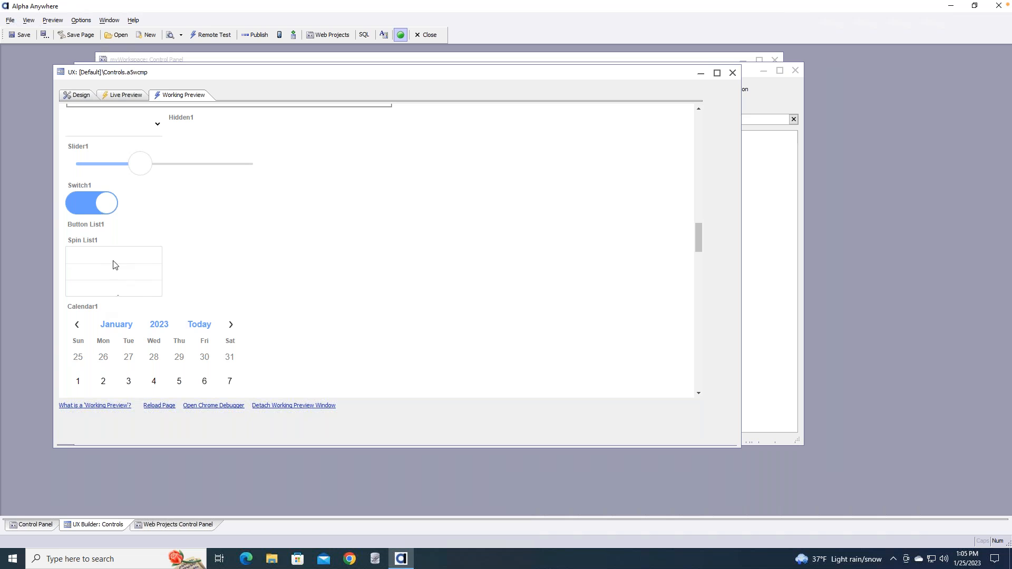
scroll(184, 273, down, 1)
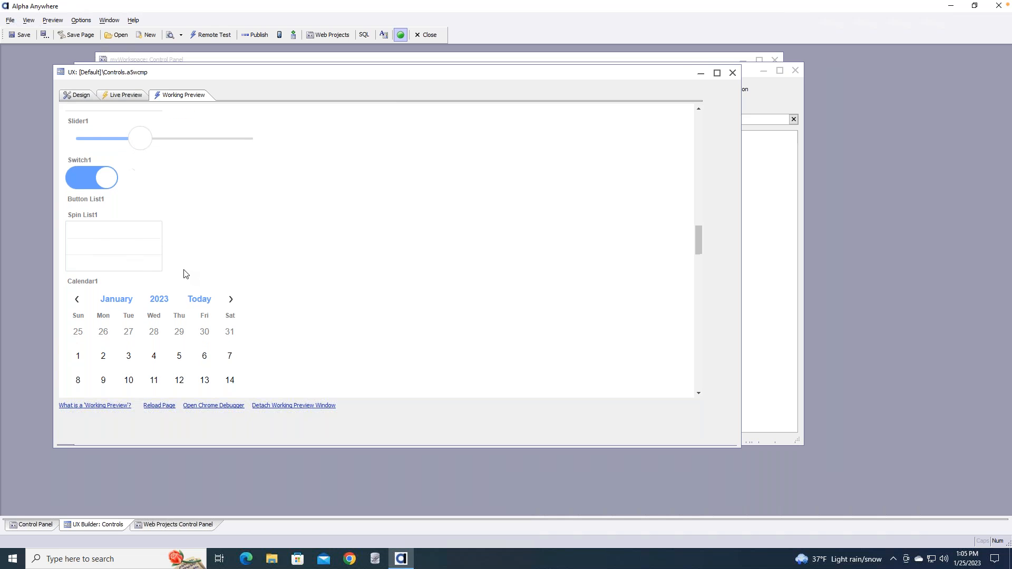
scroll(285, 270, down, 1)
scroll(285, 270, down, 2)
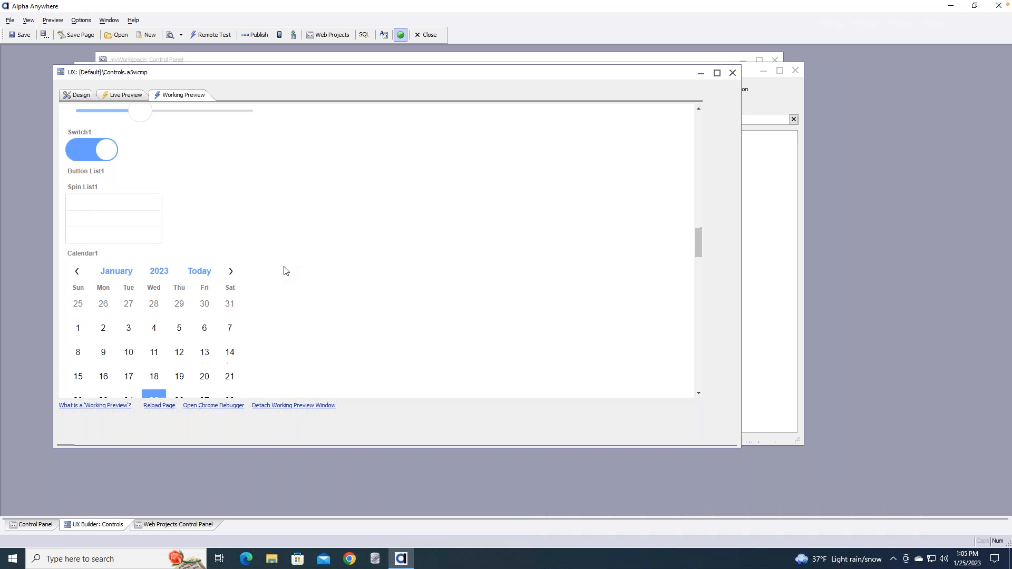
scroll(285, 270, down, 10)
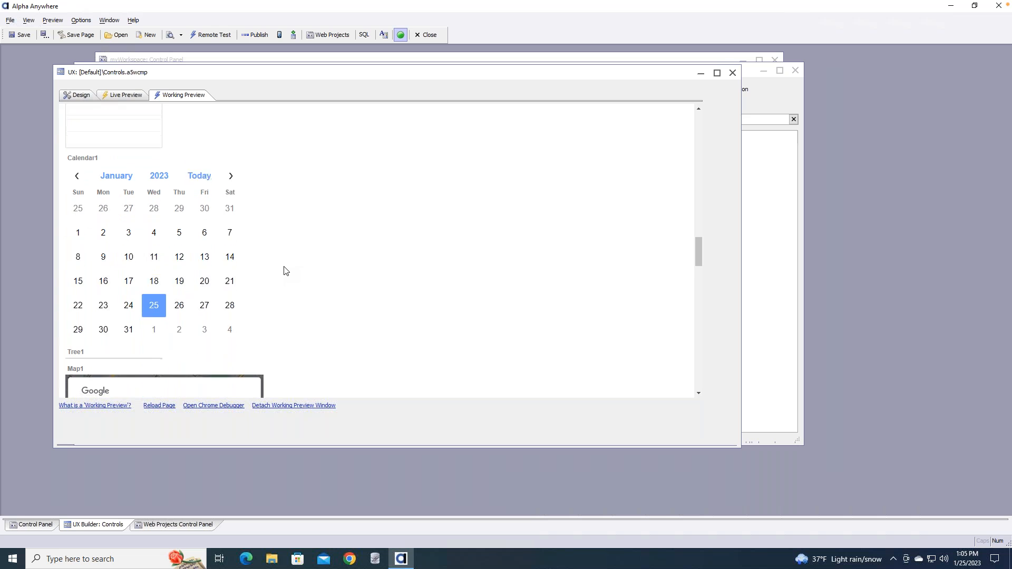
scroll(286, 270, down, 2)
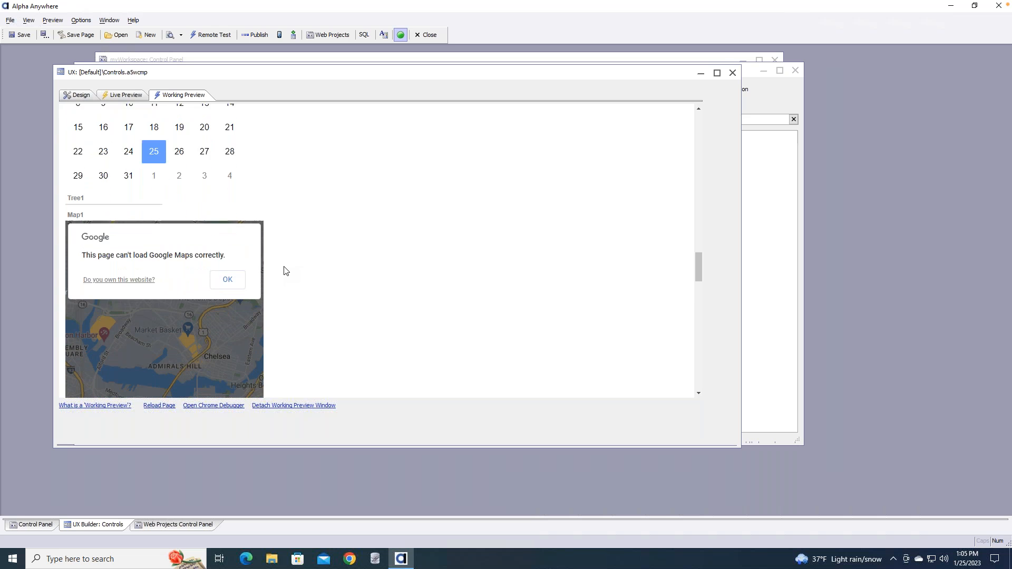
scroll(285, 271, down, 1)
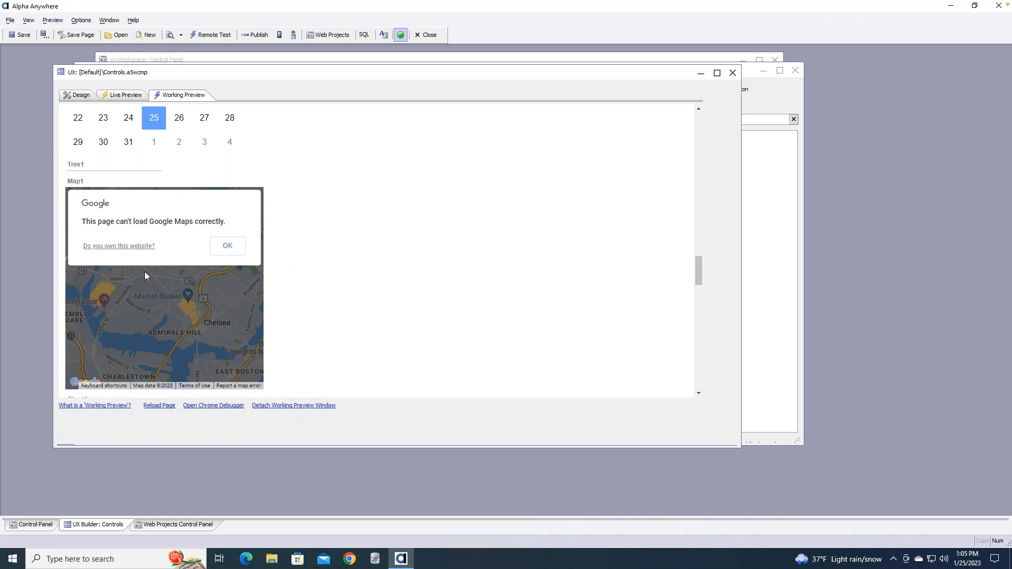
scroll(144, 271, down, 5)
scroll(165, 251, down, 5)
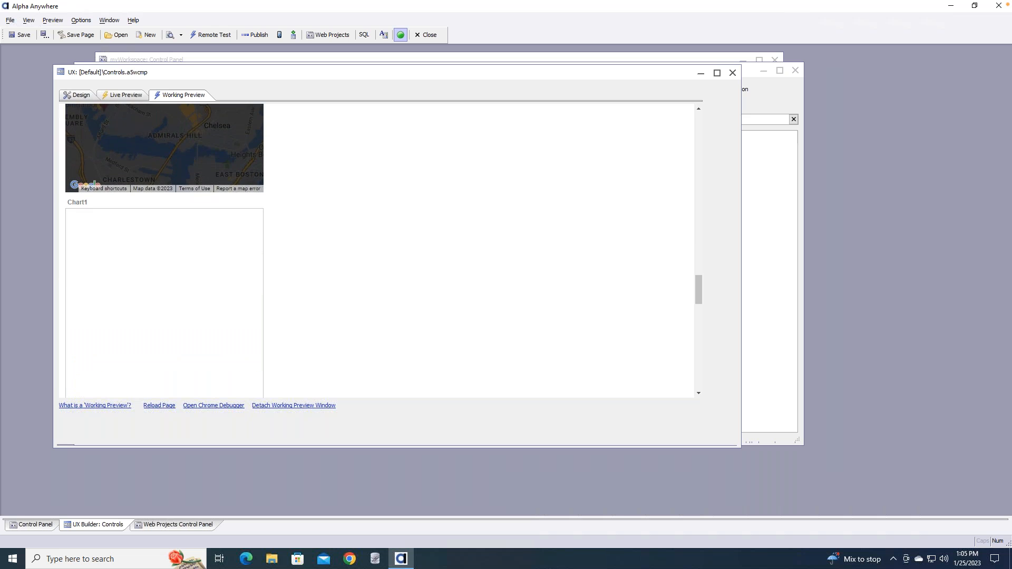
scroll(164, 251, down, 2)
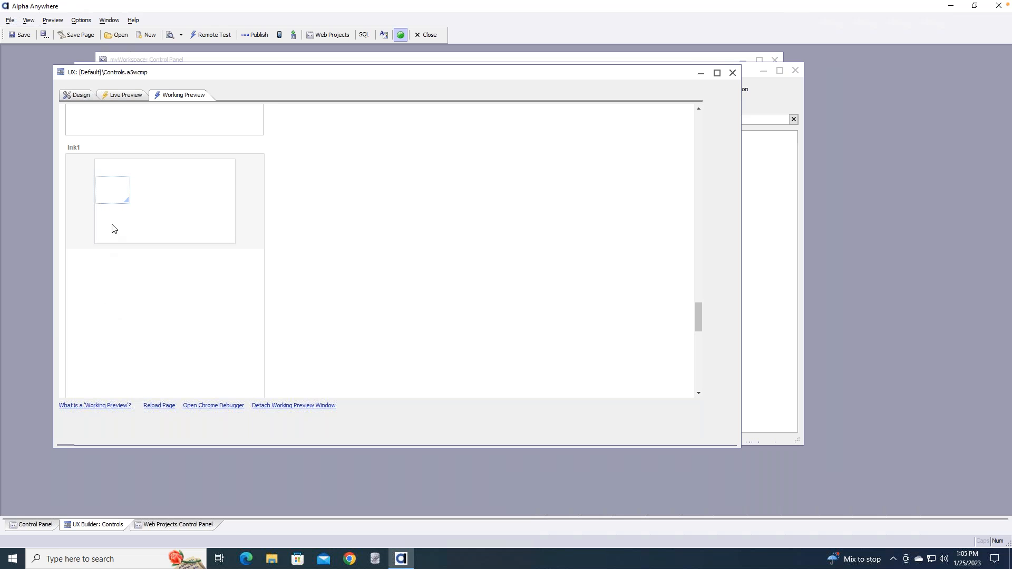
Handwrite the letters D, A, V and E in the Ink1 pad, panning the view between letters
mouse_move(127, 205)
mouse_down()
mouse_move(178, 231)
mouse_move(132, 215)
mouse_move(140, 214)
mouse_up()
drag(127, 271, 123, 357)
mouse_move(89, 270)
mouse_down()
mouse_move(203, 303)
mouse_move(122, 373)
mouse_move(90, 378)
mouse_up()
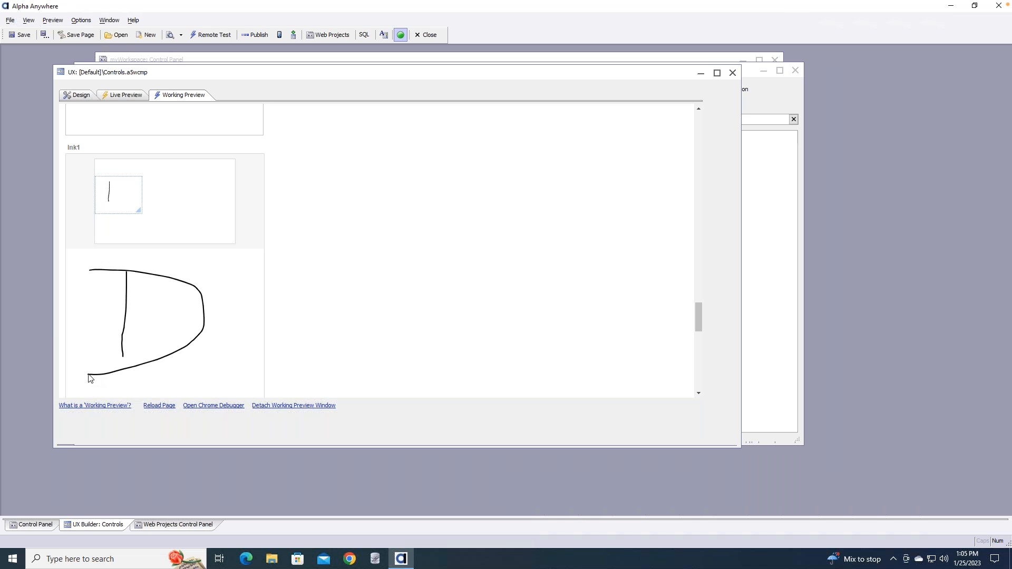
drag(130, 206, 165, 210)
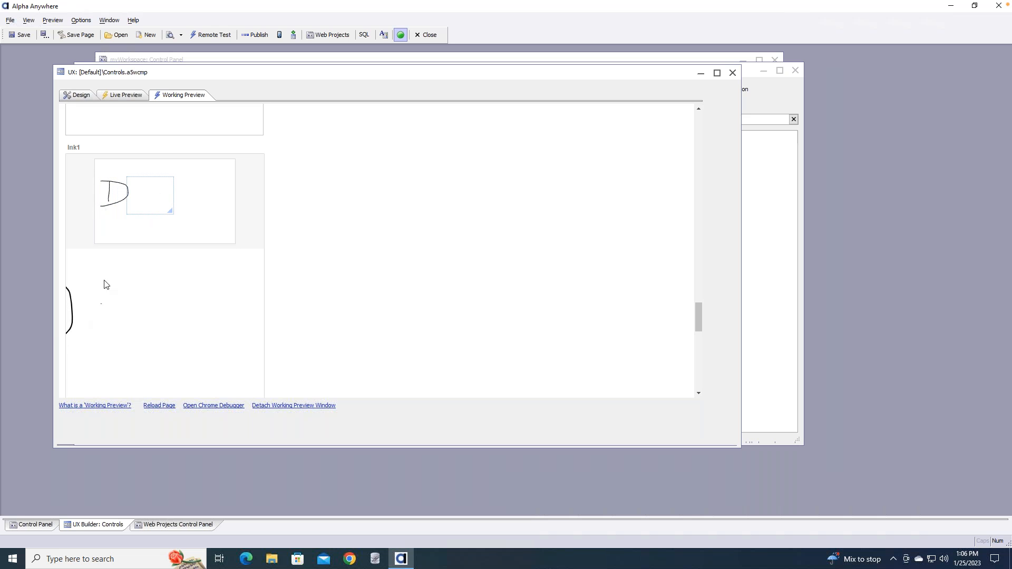
drag(83, 330, 105, 270)
drag(134, 331, 136, 354)
drag(96, 316, 126, 311)
drag(169, 205, 187, 204)
mouse_move(73, 275)
mouse_down()
mouse_move(103, 330)
mouse_move(117, 262)
mouse_up()
mouse_move(192, 269)
mouse_down()
mouse_move(133, 289)
mouse_move(181, 338)
mouse_move(204, 336)
mouse_up()
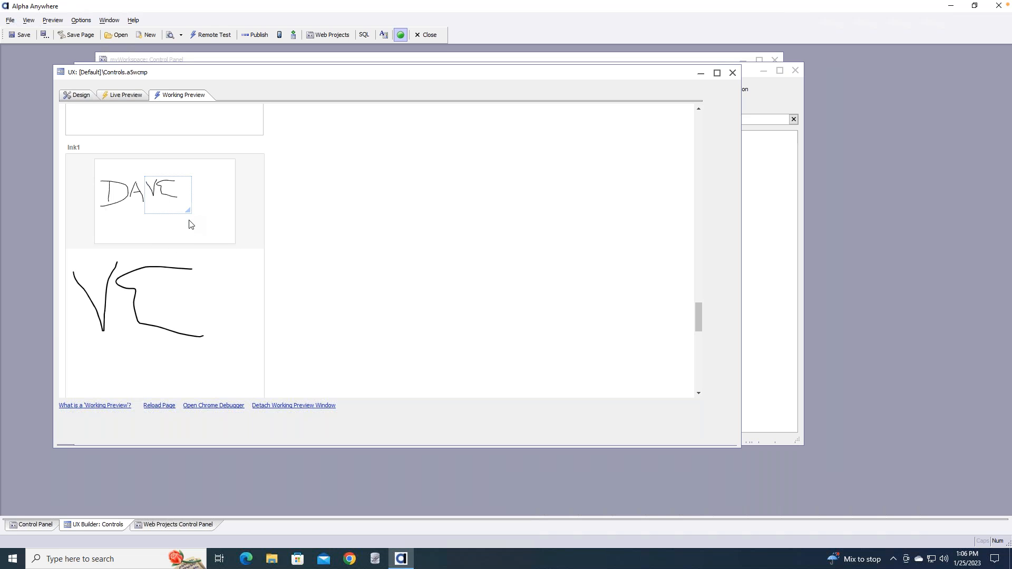
mouse_move(190, 214)
mouse_down()
mouse_move(169, 204)
mouse_move(184, 210)
mouse_up()
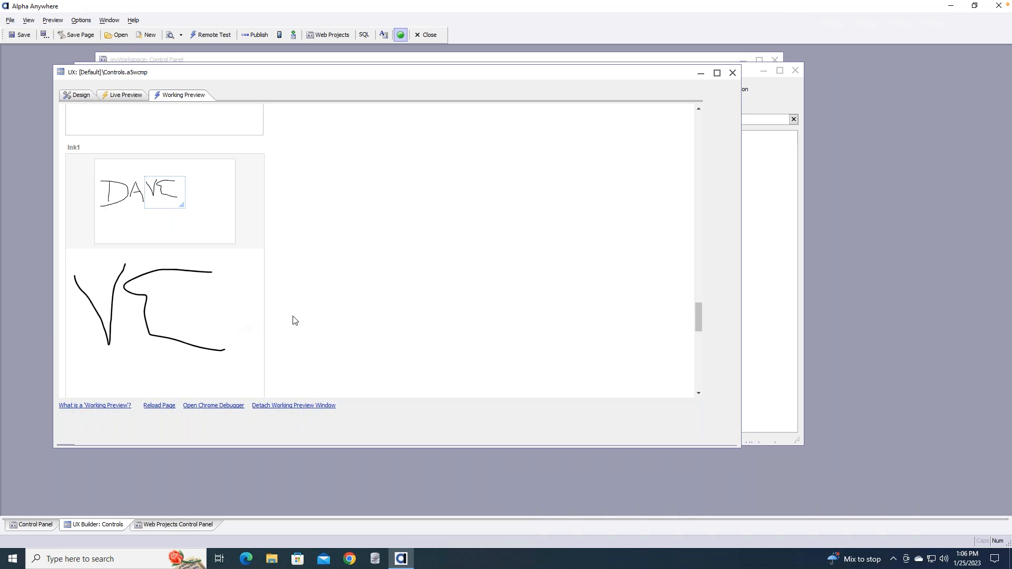
Scroll down to the Check Box List and tick its first three names
scroll(293, 319, down, 2)
scroll(294, 320, down, 4)
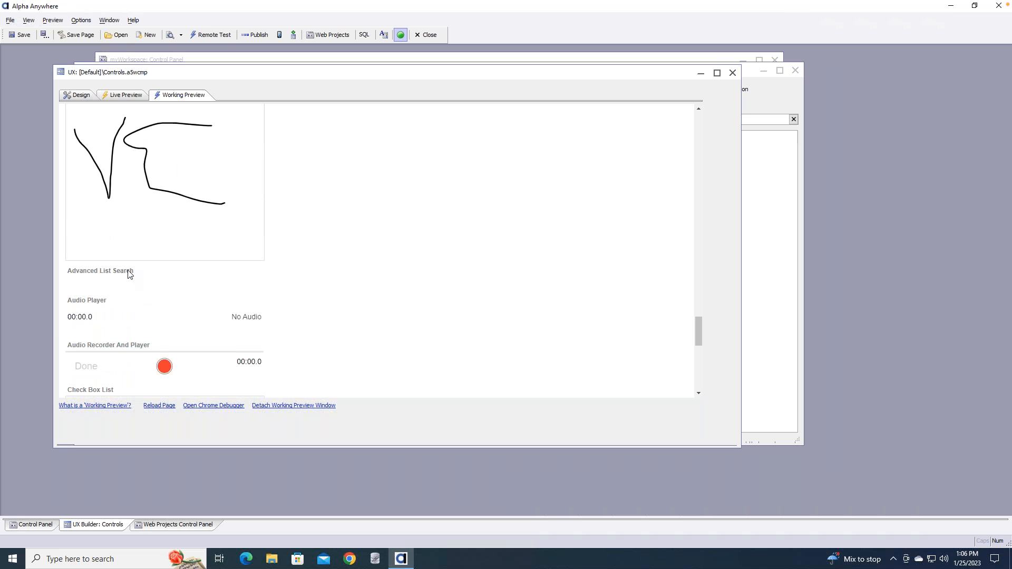
scroll(129, 274, down, 2)
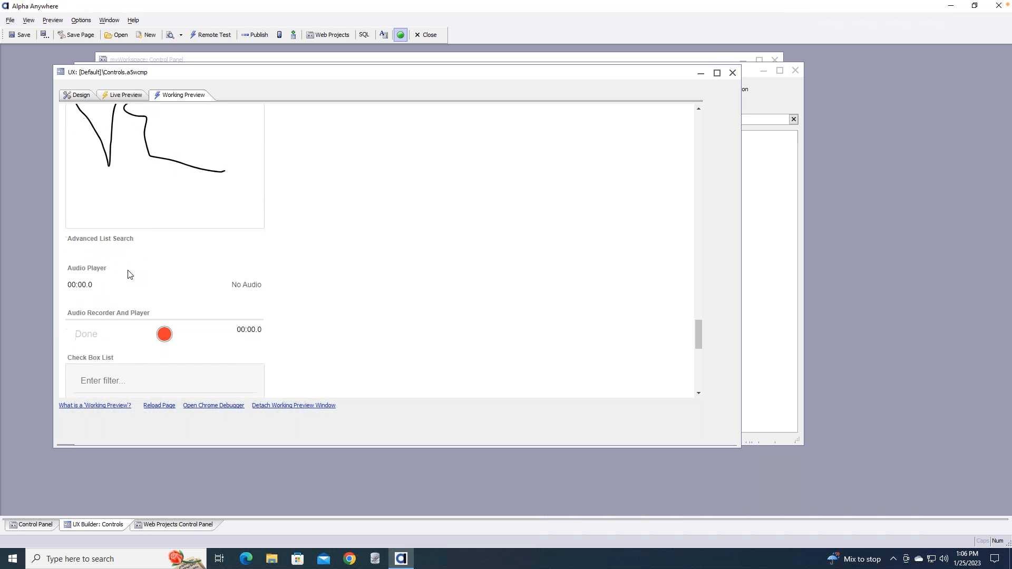
scroll(129, 274, down, 1)
scroll(130, 273, down, 2)
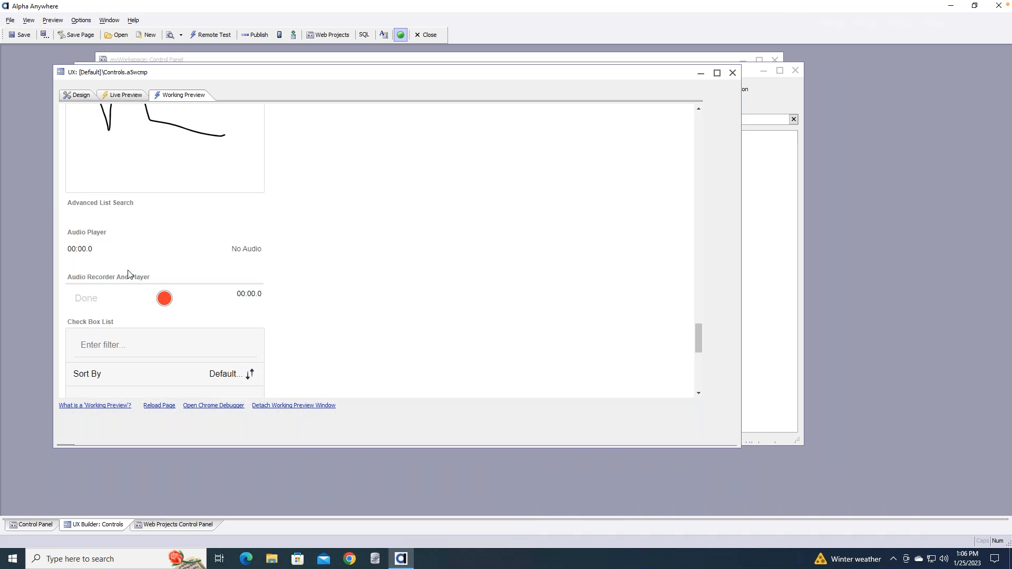
scroll(130, 273, down, 5)
scroll(129, 274, down, 5)
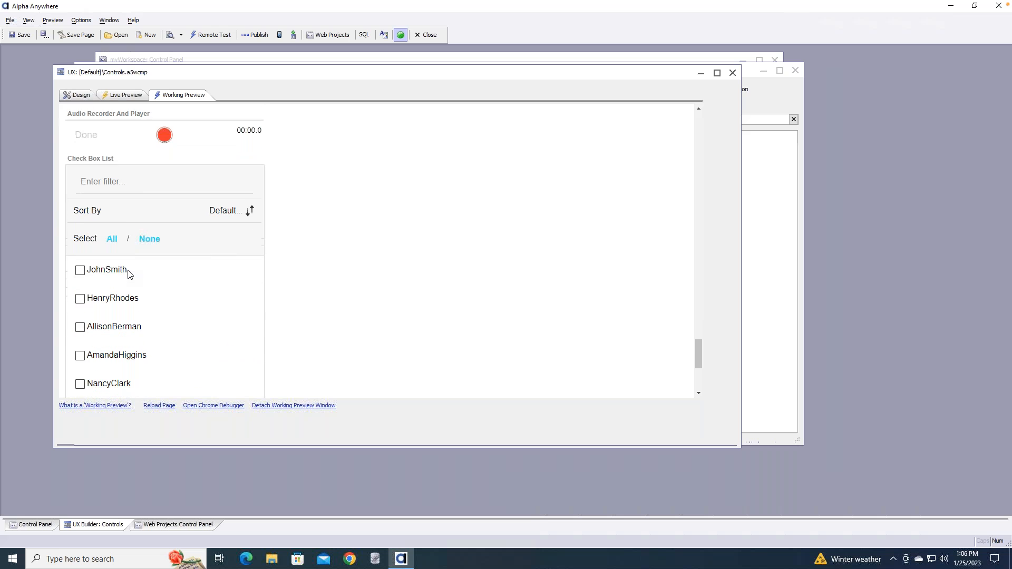
scroll(129, 273, down, 1)
scroll(129, 275, down, 1)
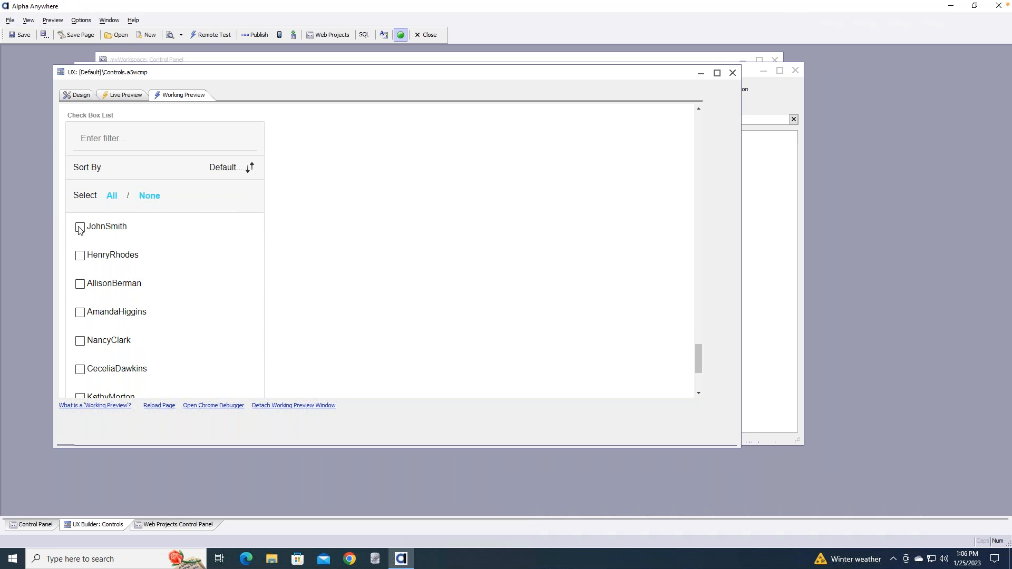
click(80, 229)
click(81, 259)
click(147, 288)
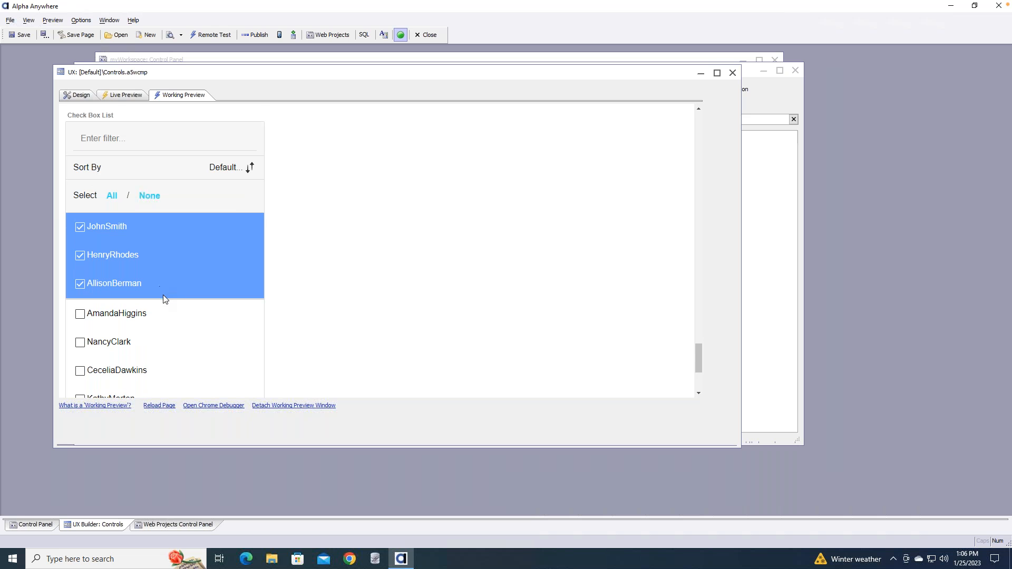
scroll(163, 296, down, 5)
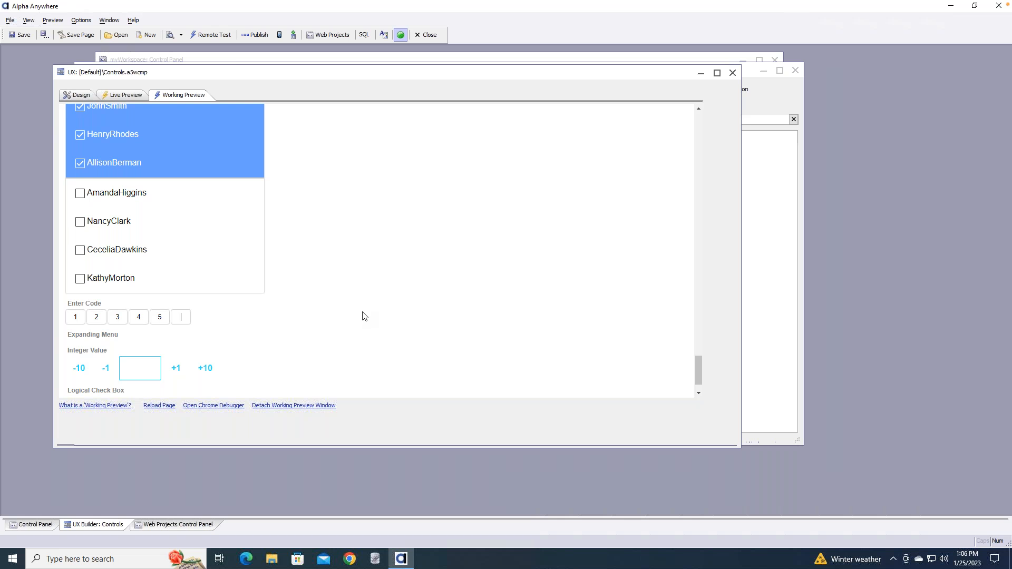
Adjust Integer Value to 7 with its step buttons and tick the Logical Check Box
scroll(362, 153, down, 1)
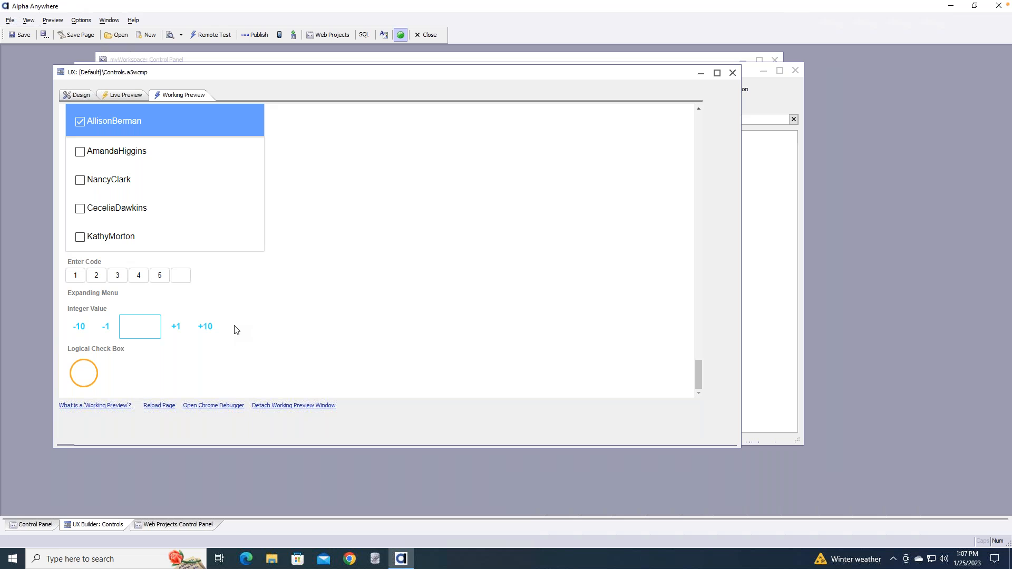
click(205, 330)
click(106, 330)
click(106, 330)
click(106, 329)
click(106, 329)
click(84, 373)
scroll(260, 343, up, 10)
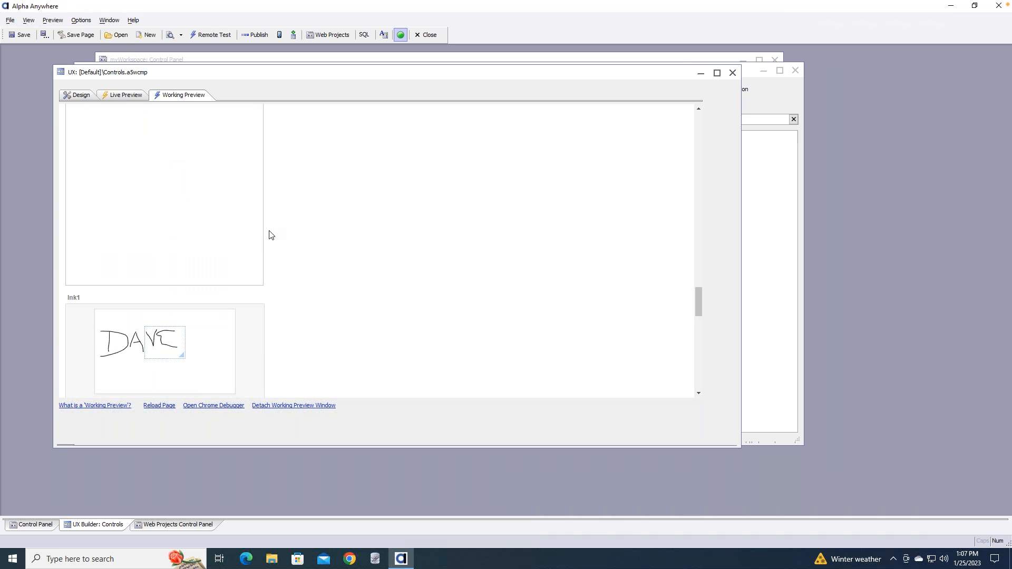
Return to the Design view and expand, then collapse, the Data Controls group
click(72, 100)
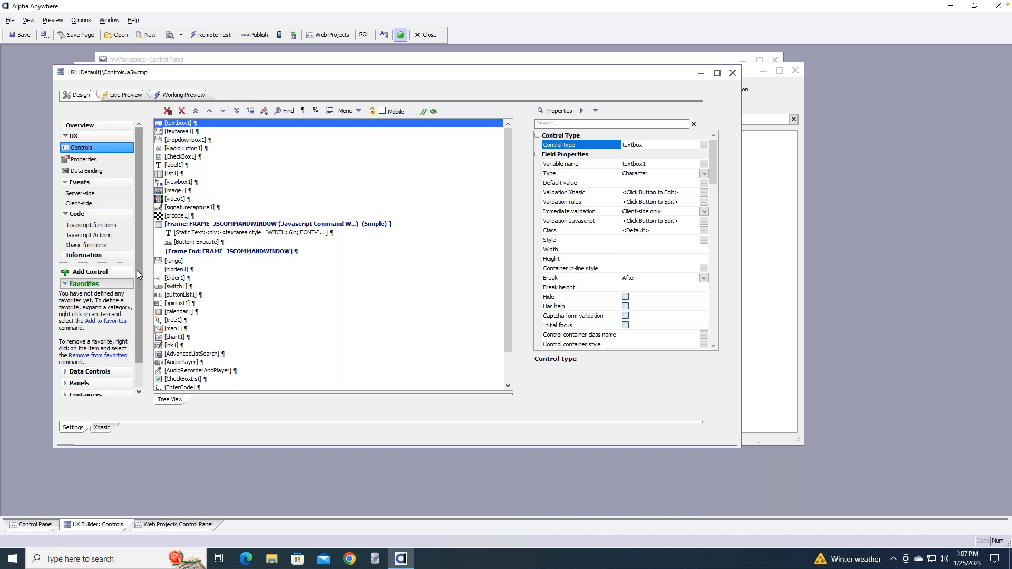
scroll(137, 270, down, 3)
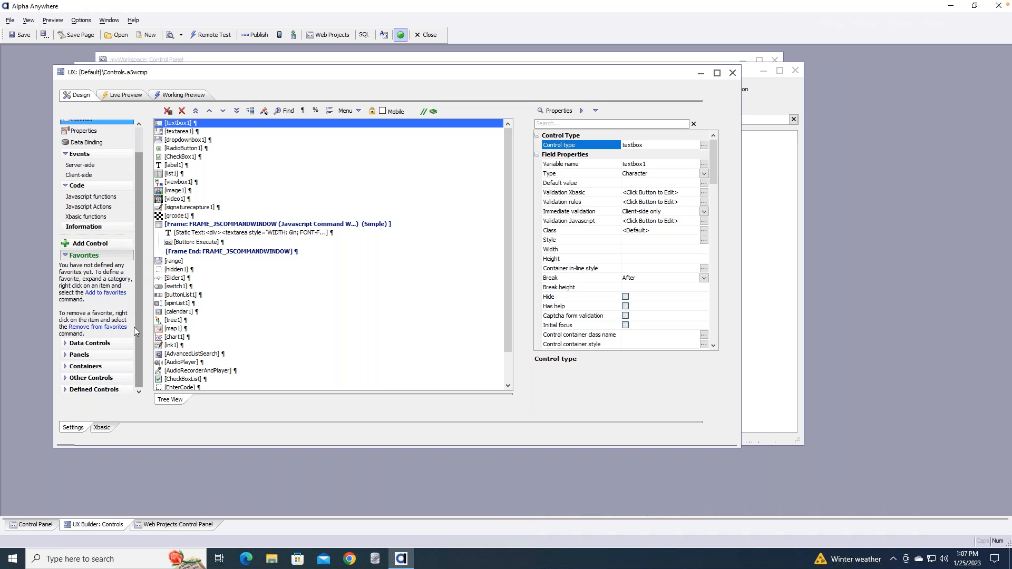
click(112, 343)
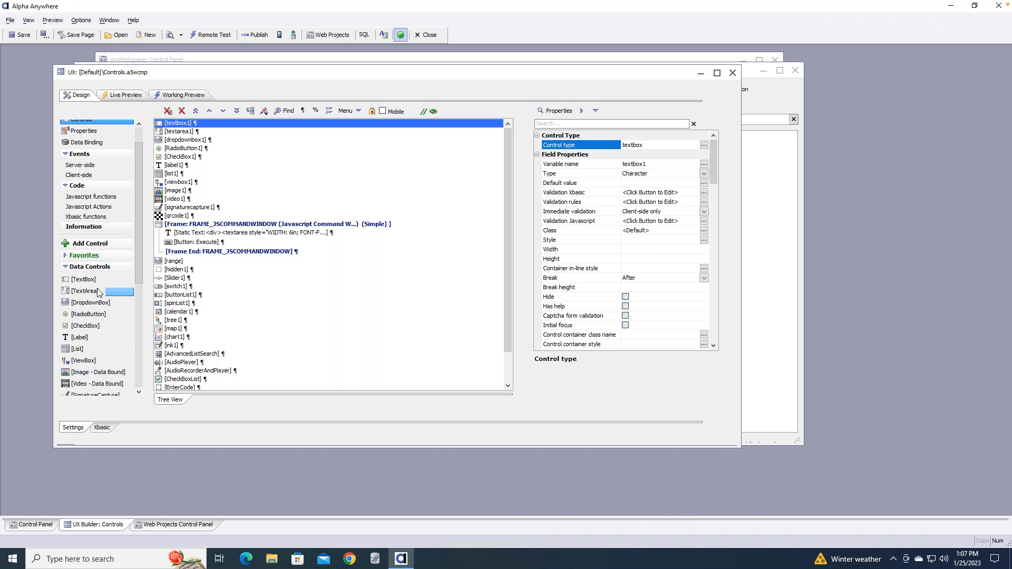
drag(138, 241, 134, 276)
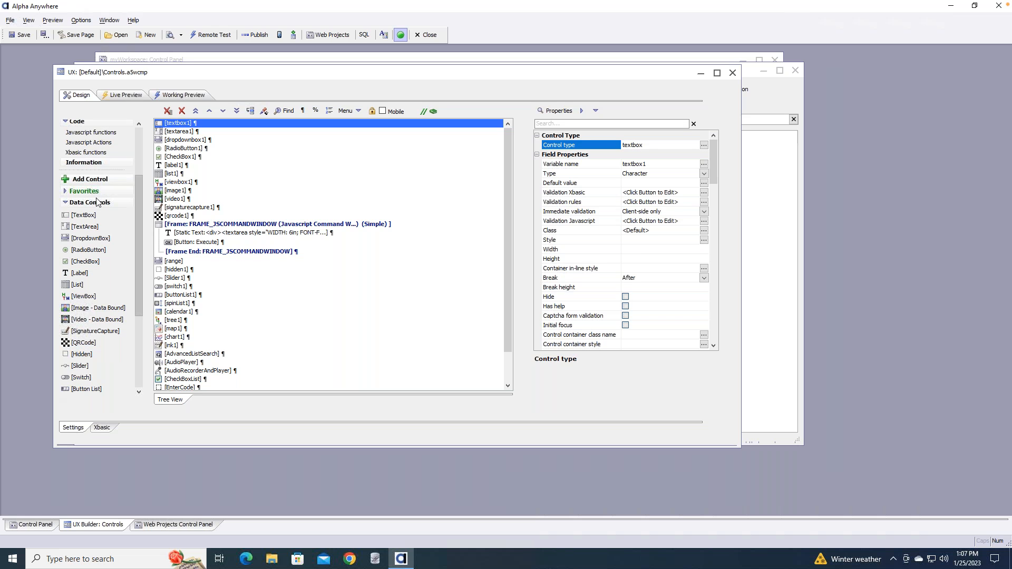
click(66, 203)
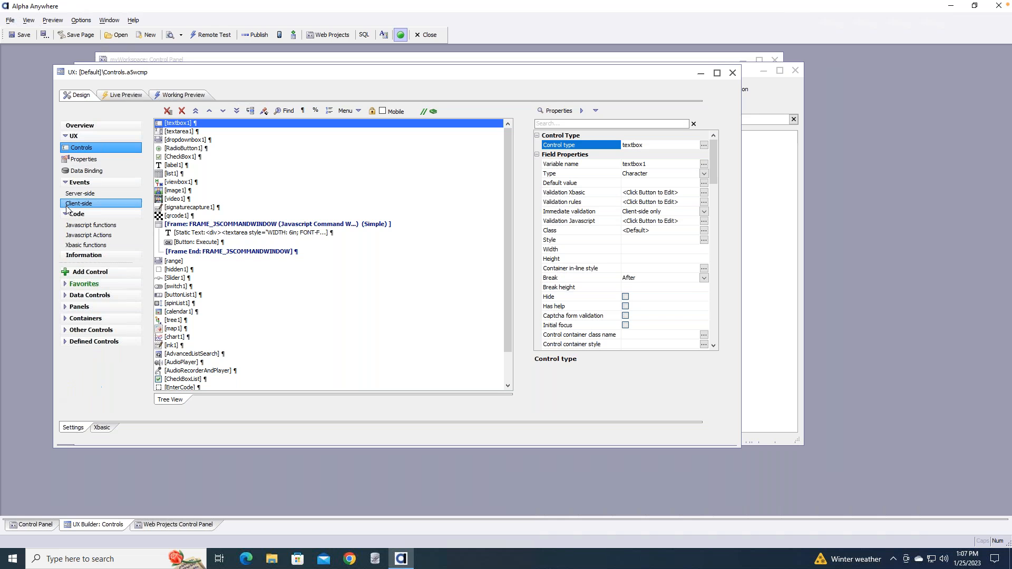
Expand the Other Controls group to browse its addable control types
click(64, 330)
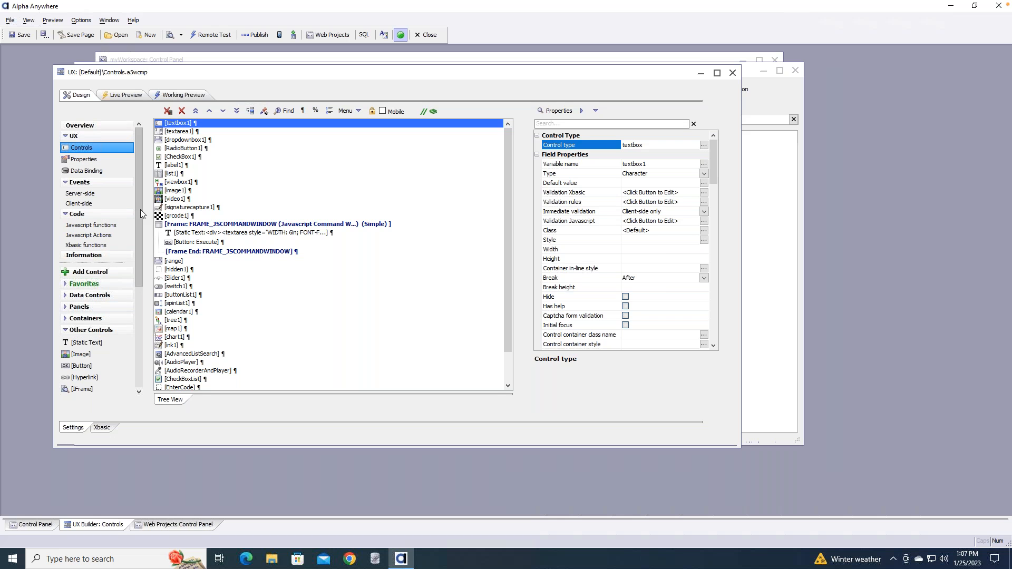
drag(138, 223, 138, 267)
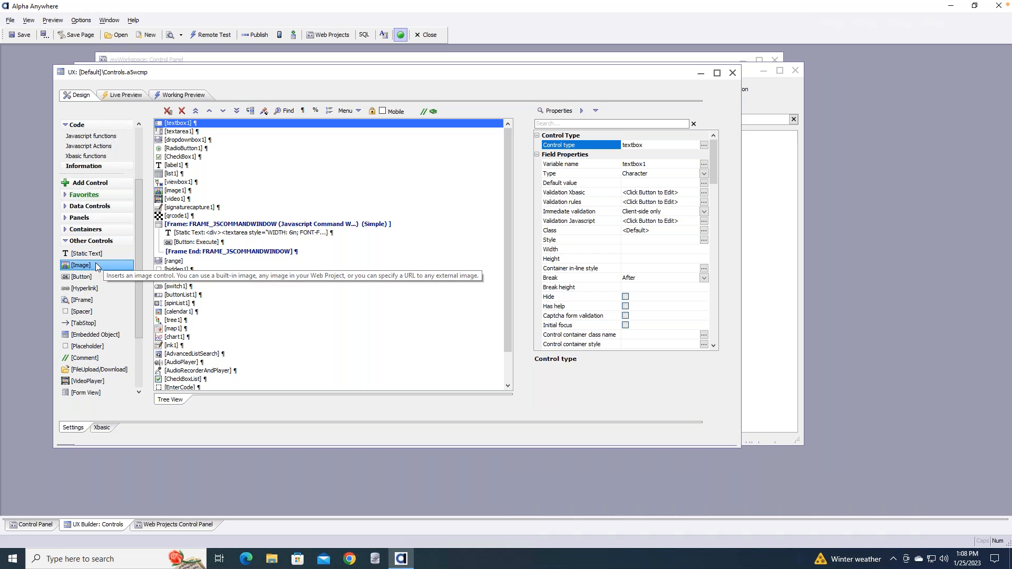
click(67, 243)
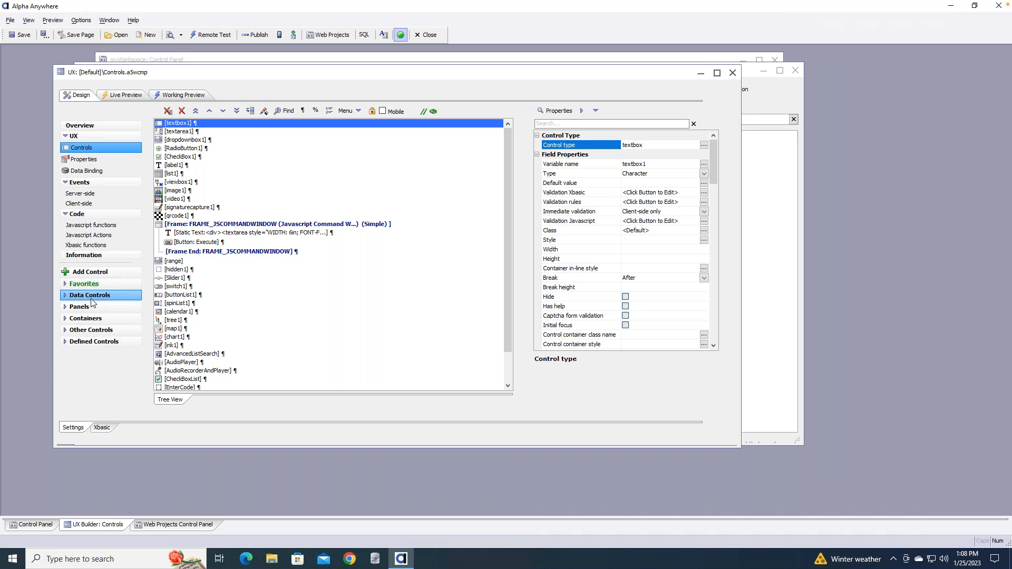
click(67, 333)
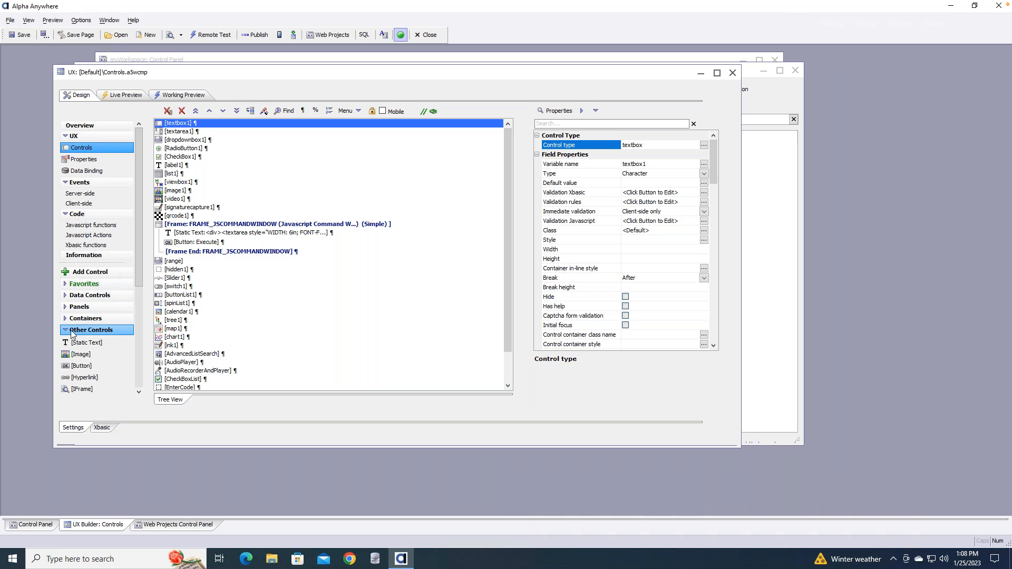
scroll(135, 248, down, 1)
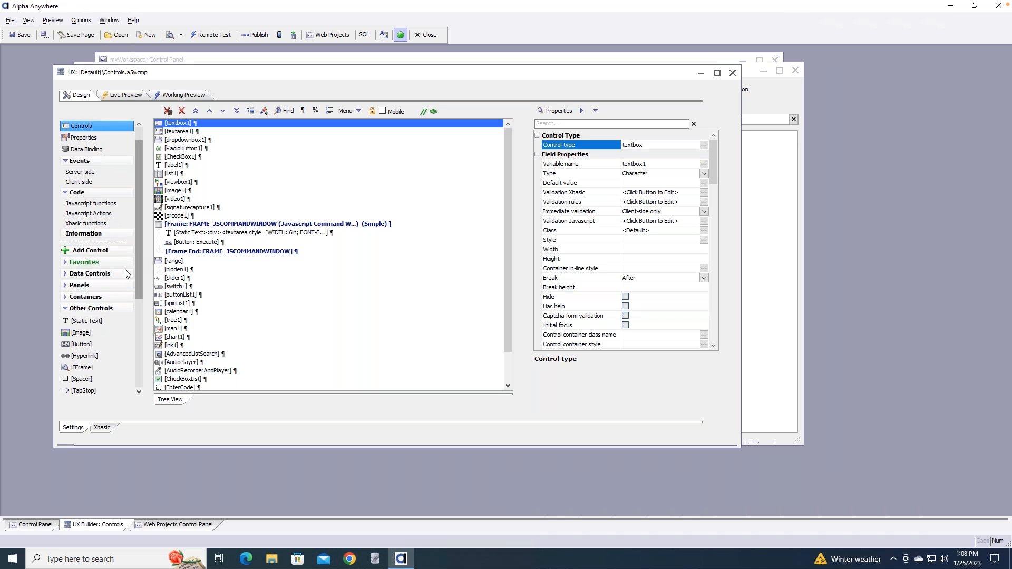
Expand Defined Controls and view the List-Navigation Buttons, List-Navigation Icons and List Menu entries
click(67, 310)
click(66, 342)
drag(139, 172, 137, 257)
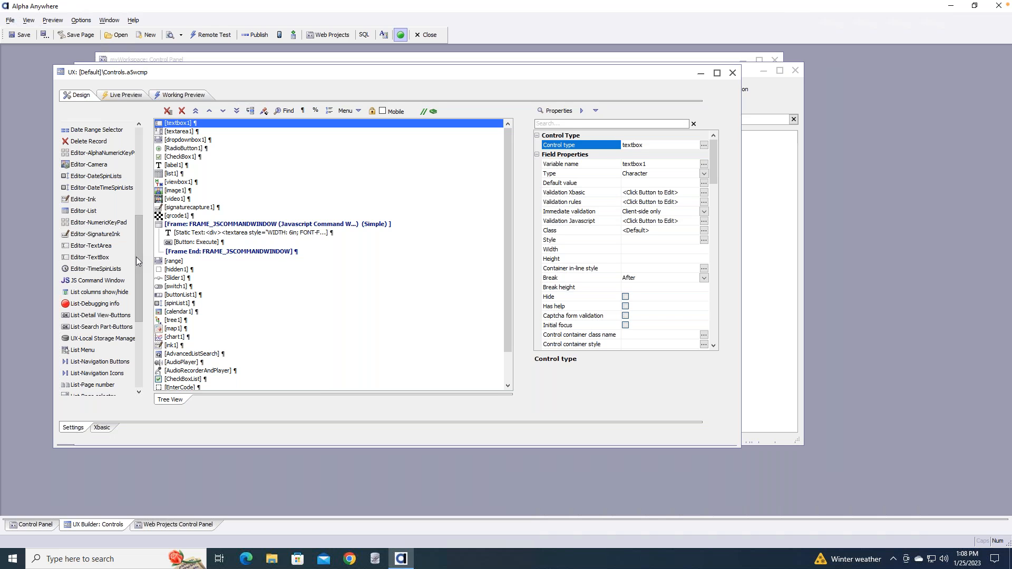
drag(140, 253, 140, 283)
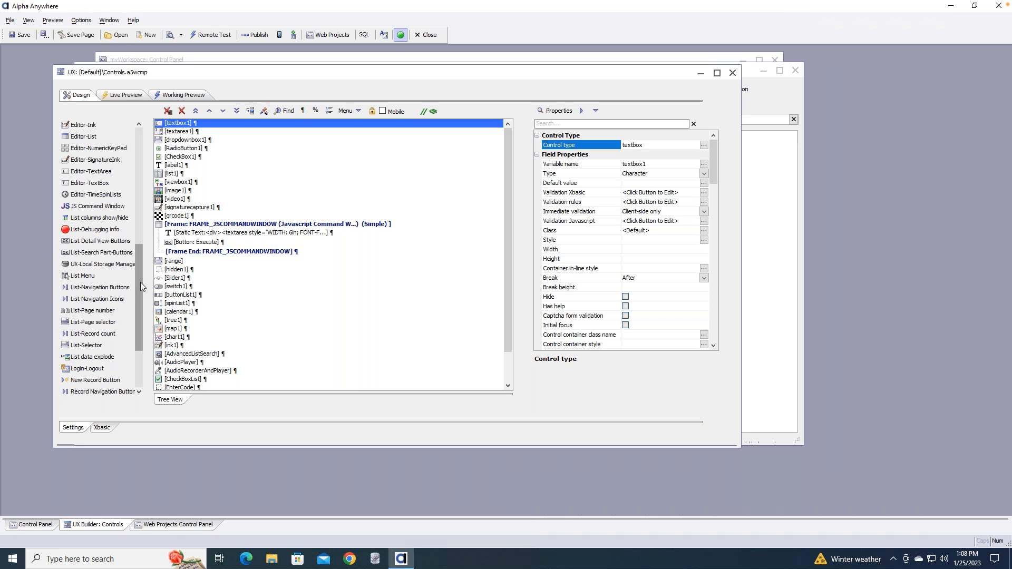
click(103, 288)
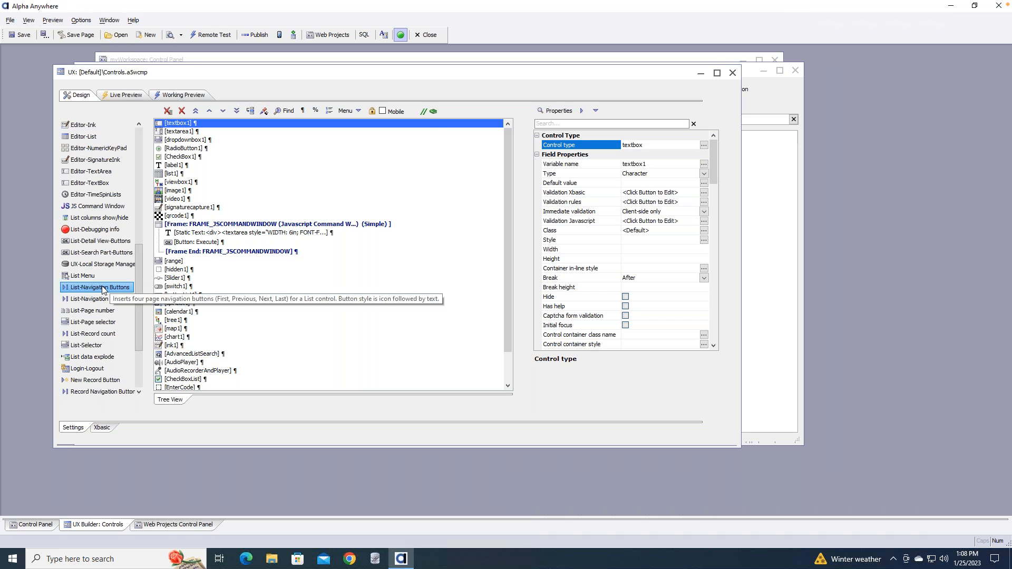
click(100, 299)
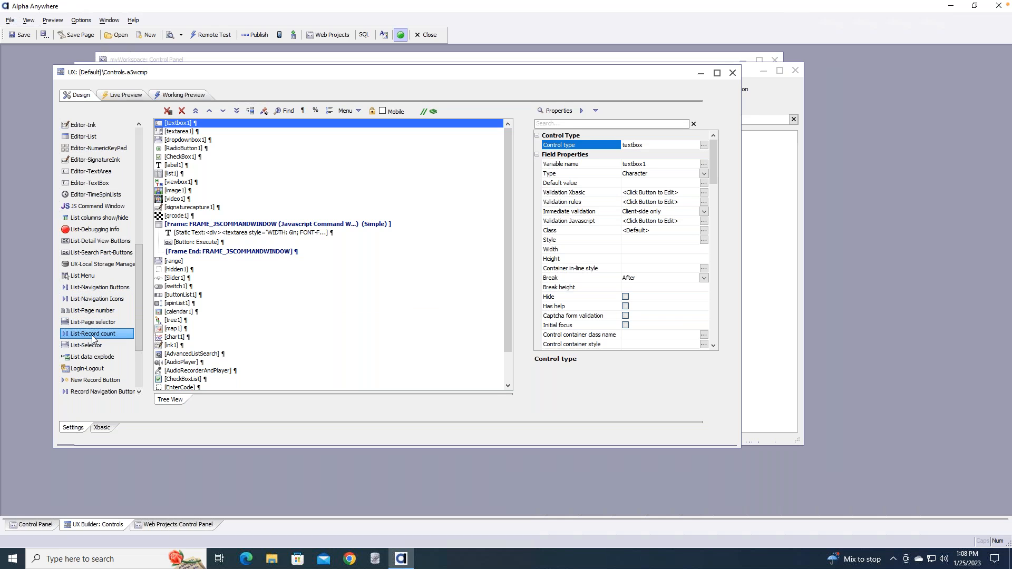
click(132, 274)
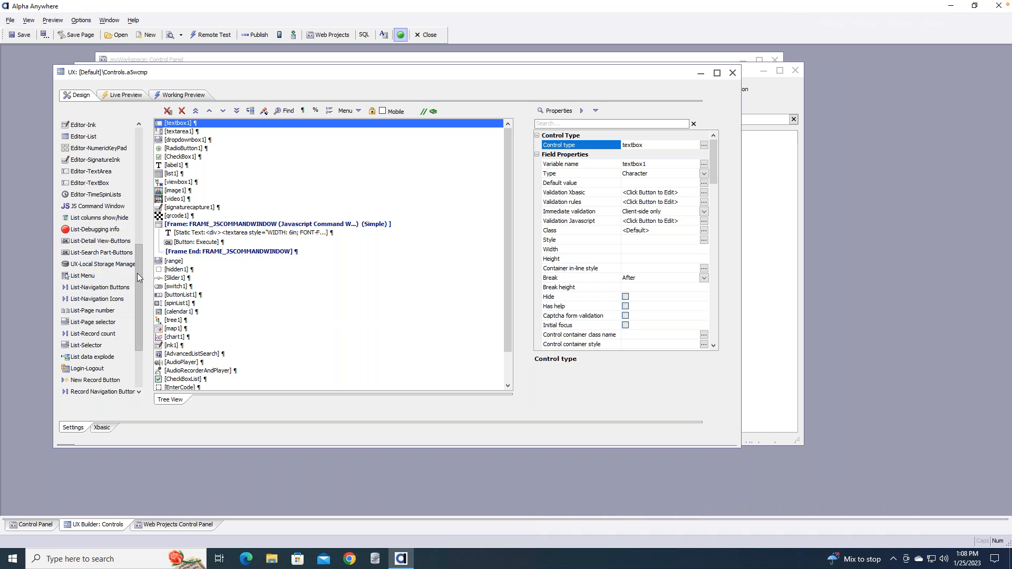
Scroll back through Defined Controls, collapse the group, and expand Data Controls
scroll(132, 275, up, 10)
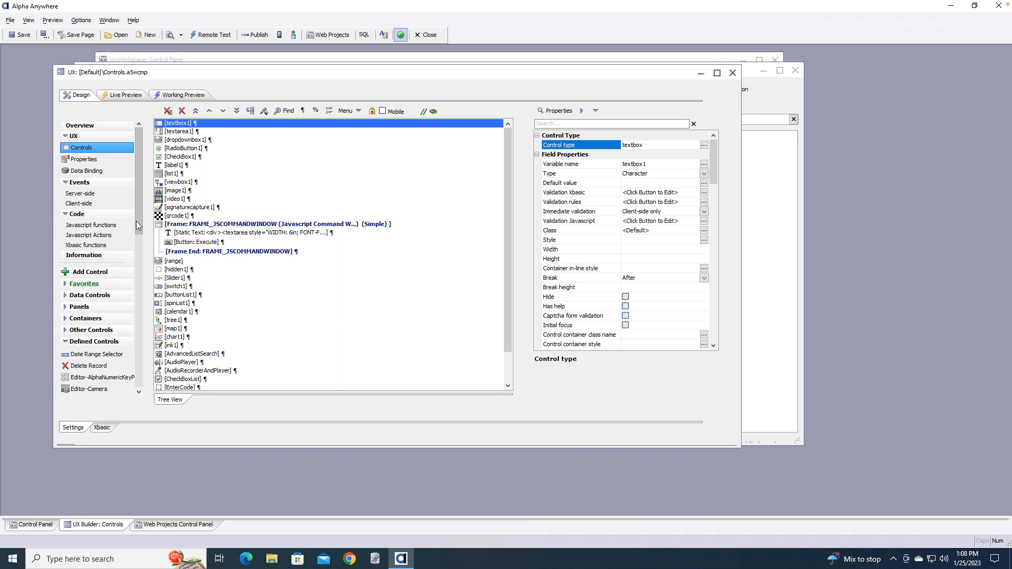
click(94, 346)
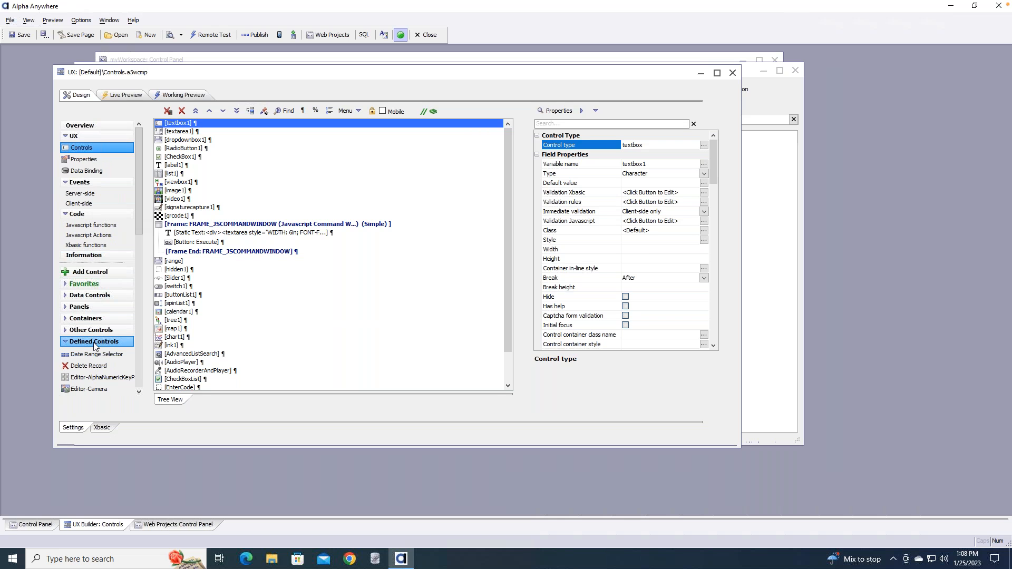
drag(138, 233, 147, 186)
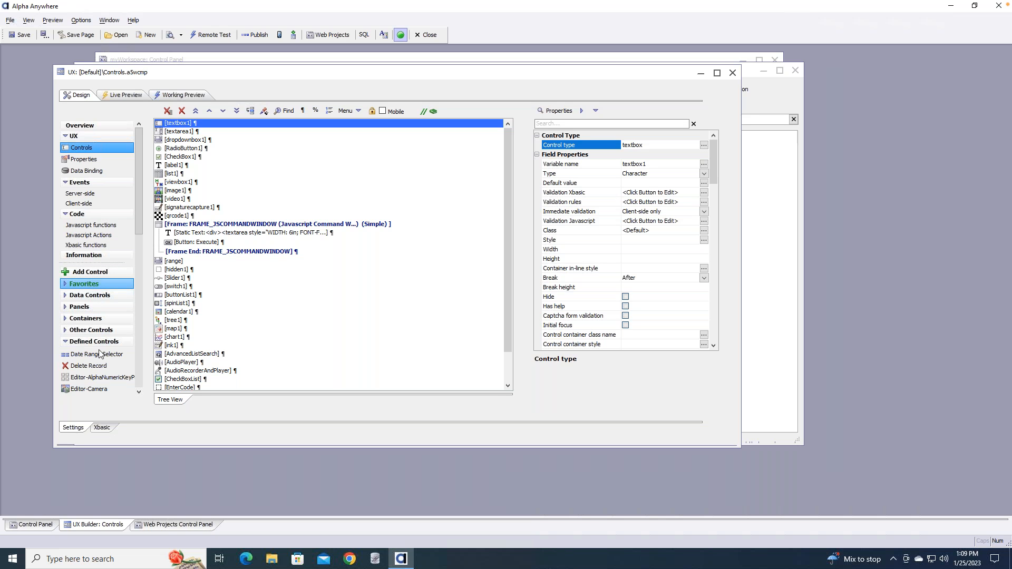
drag(136, 211, 137, 225)
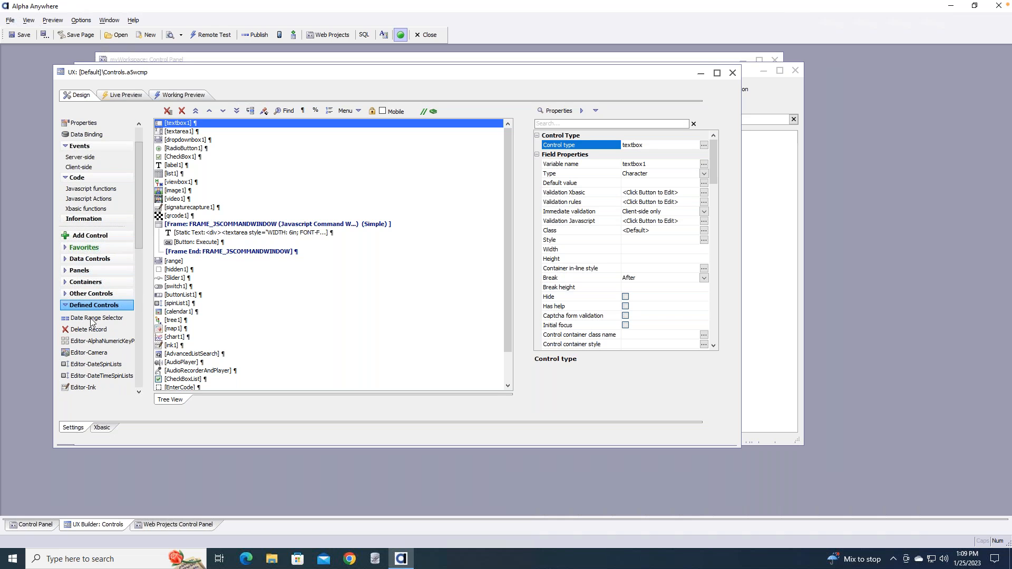
click(65, 305)
click(65, 295)
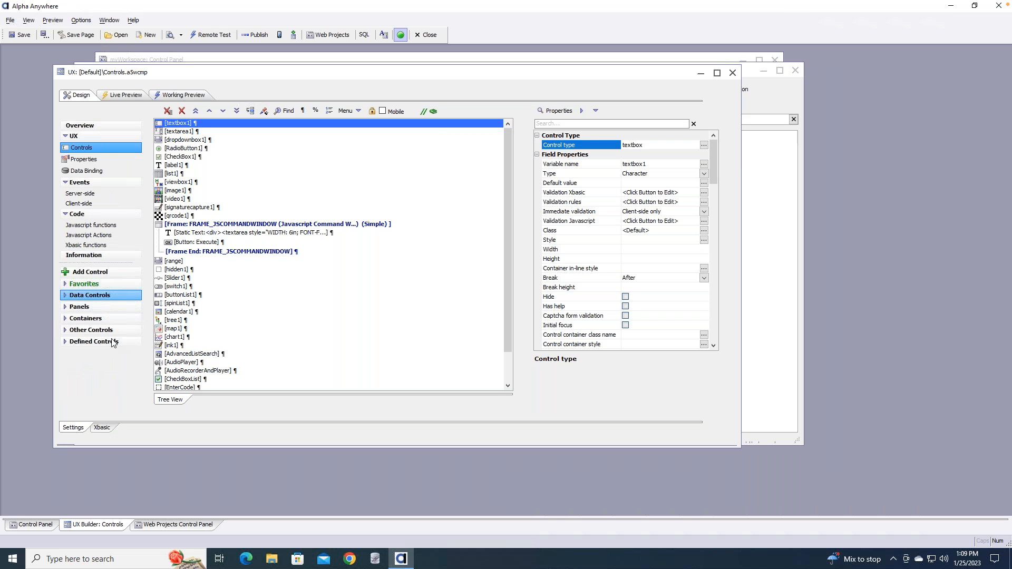
Add the [List] control to Favorites, then remove it so Favorites is empty again
right_click(86, 375)
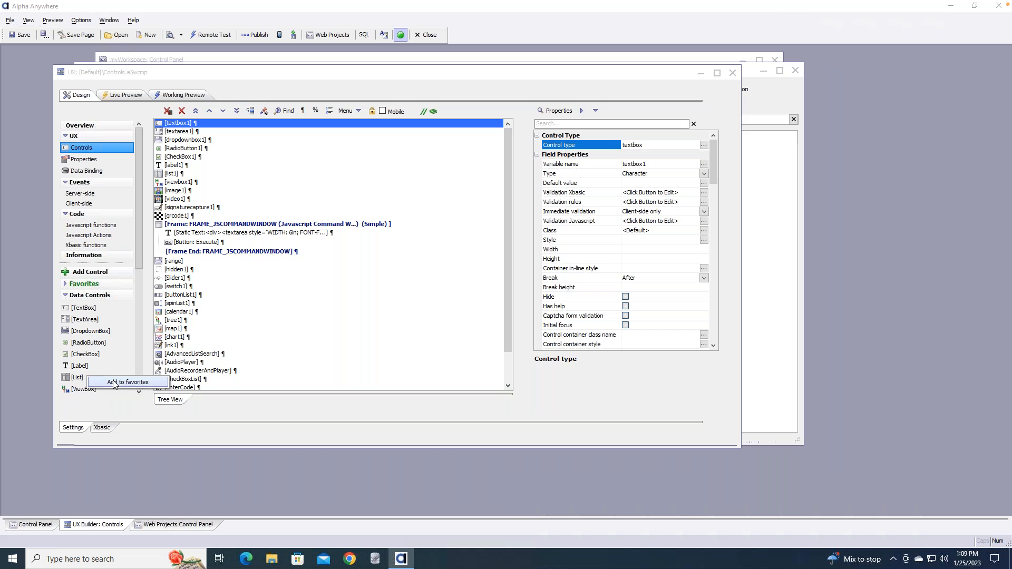
click(113, 383)
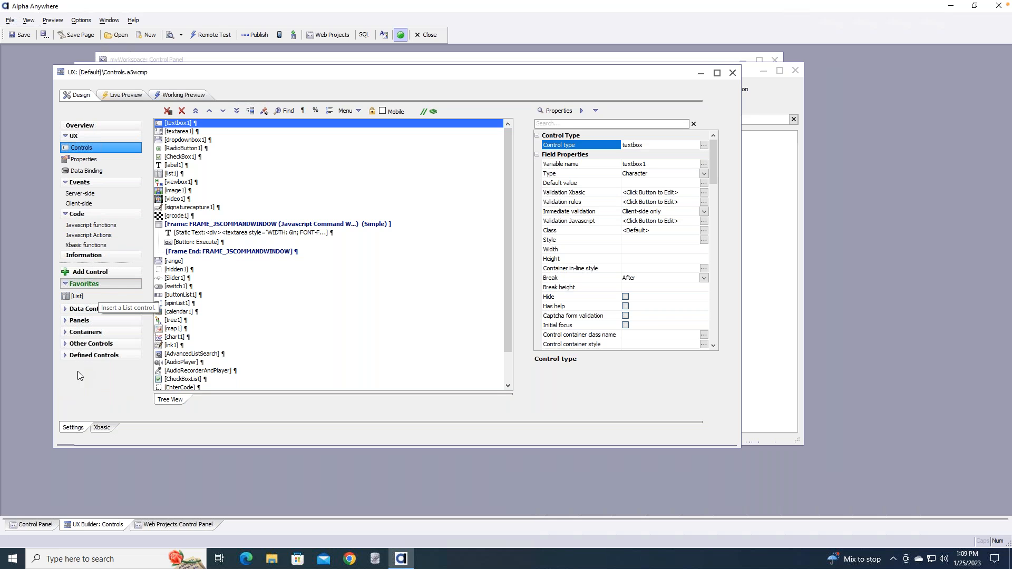
right_click(93, 295)
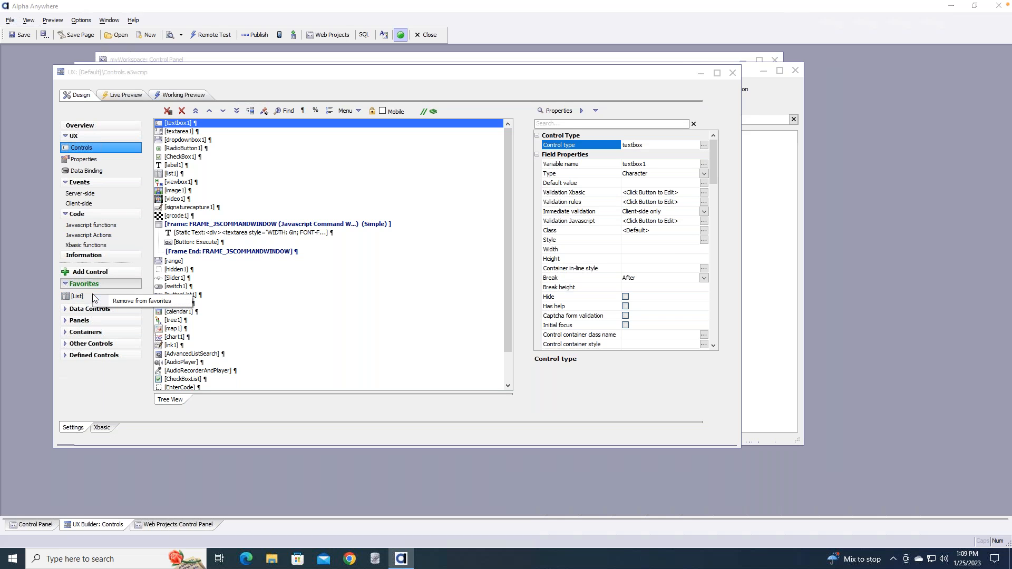
click(129, 302)
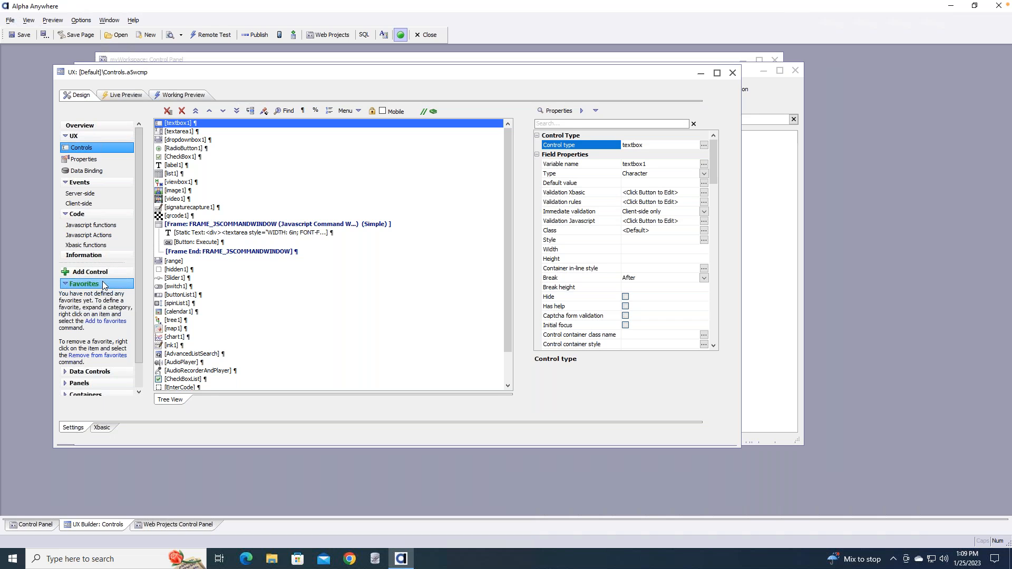
Add the label1 control to the bookmarked controls
click(180, 166)
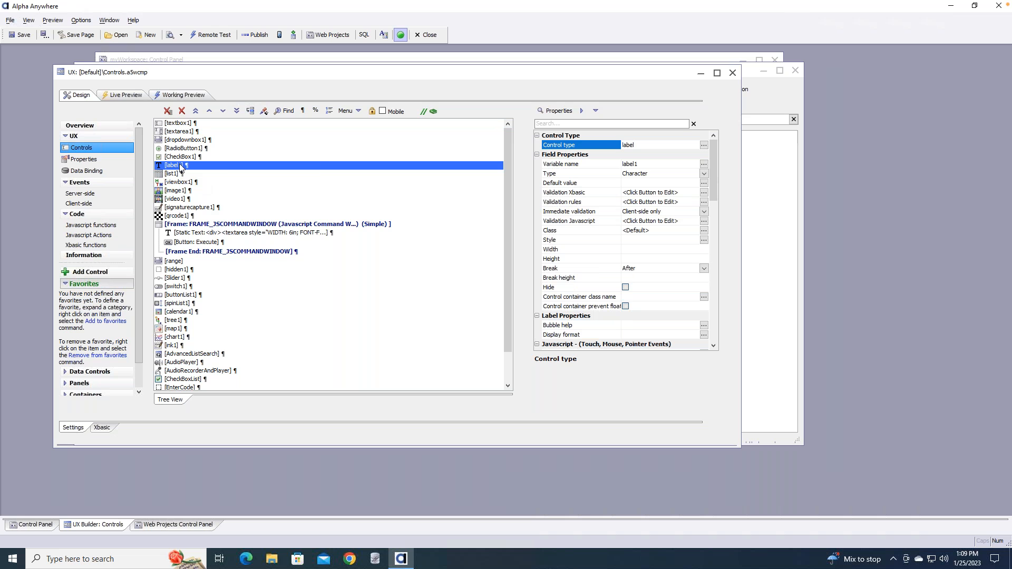
right_click(180, 167)
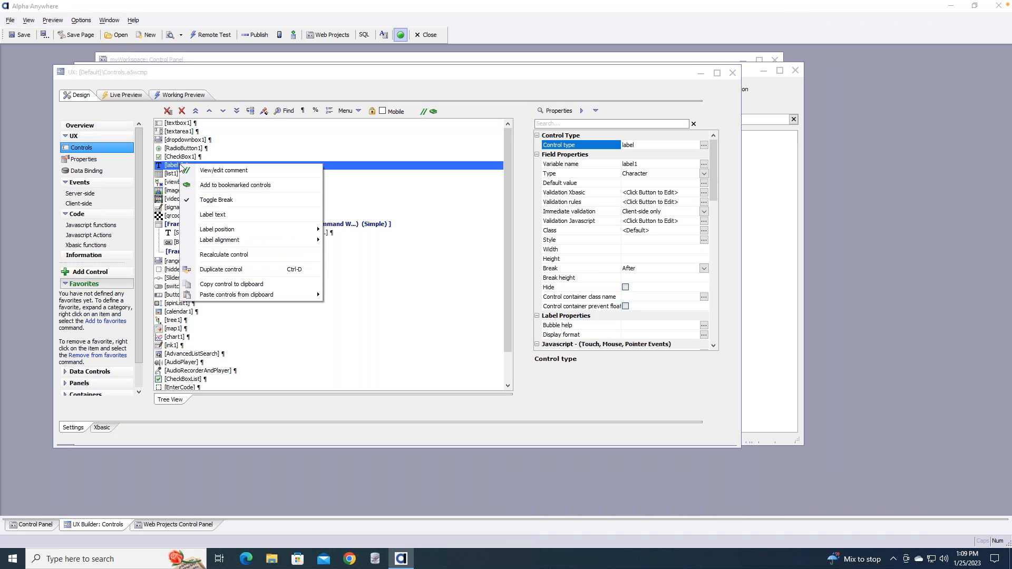
click(235, 186)
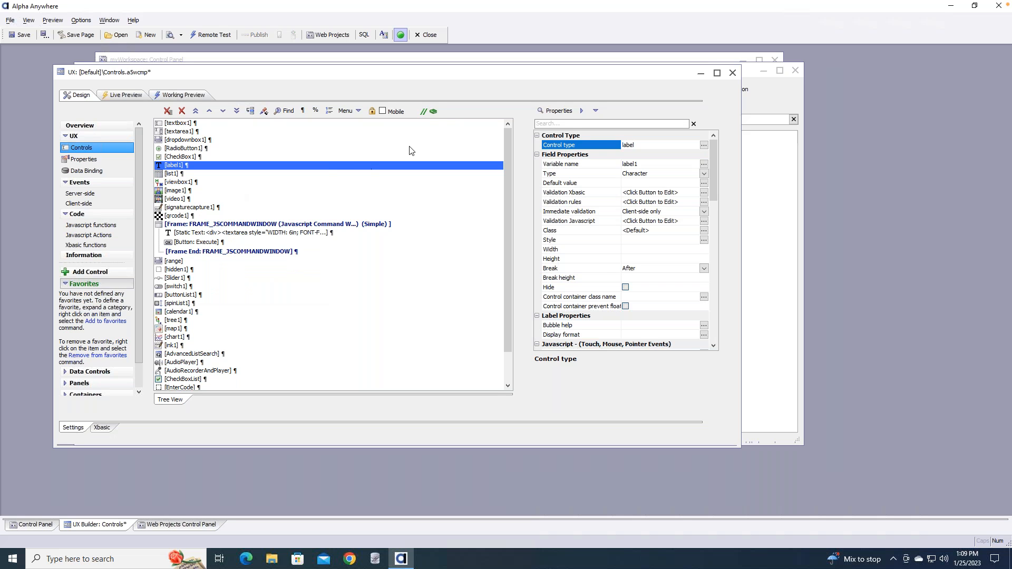
Un-bookmark label1 in Goto Bookmarked Control so no bookmarks remain, and close the dialog
click(433, 112)
click(411, 209)
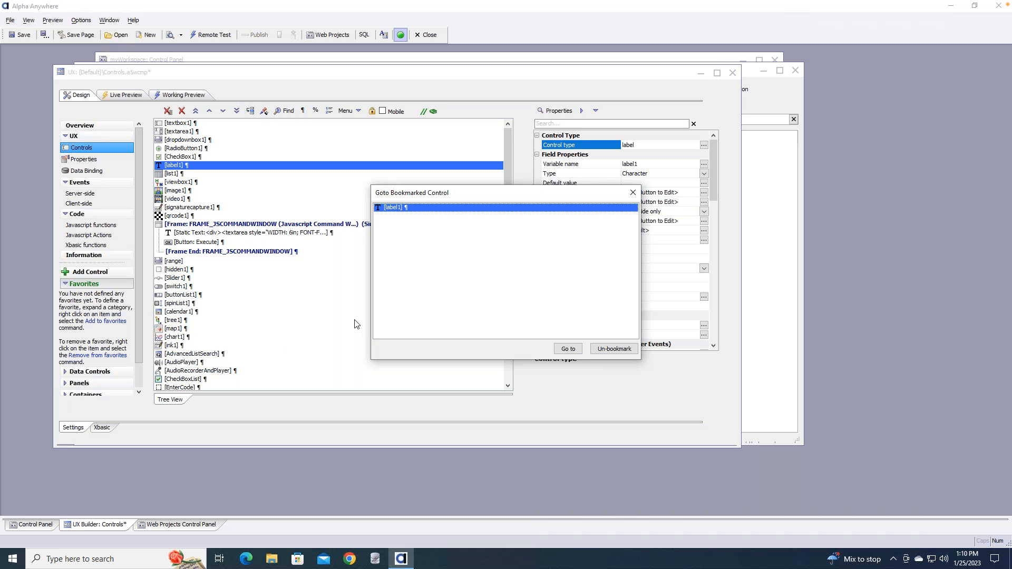
click(613, 351)
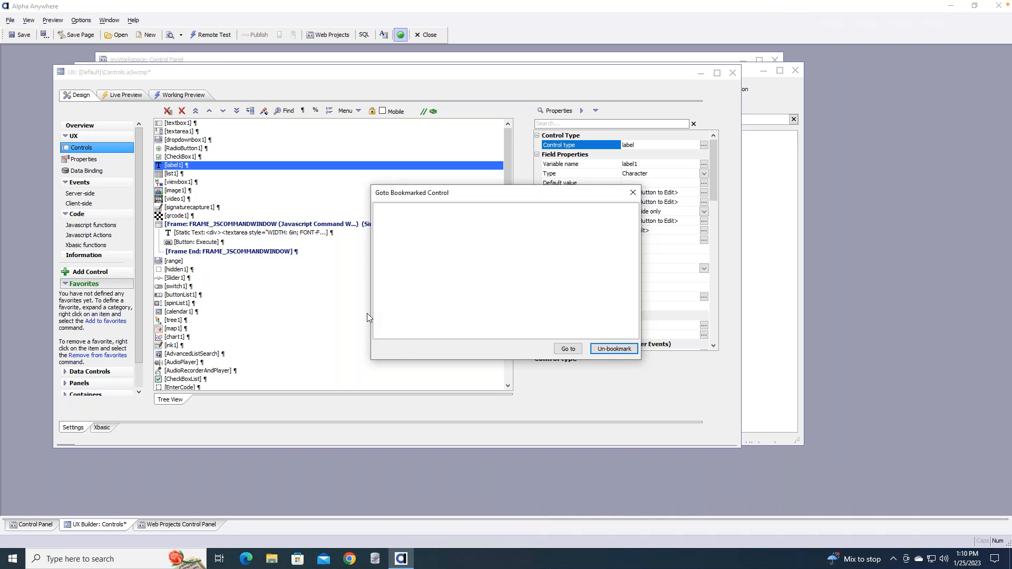
click(566, 351)
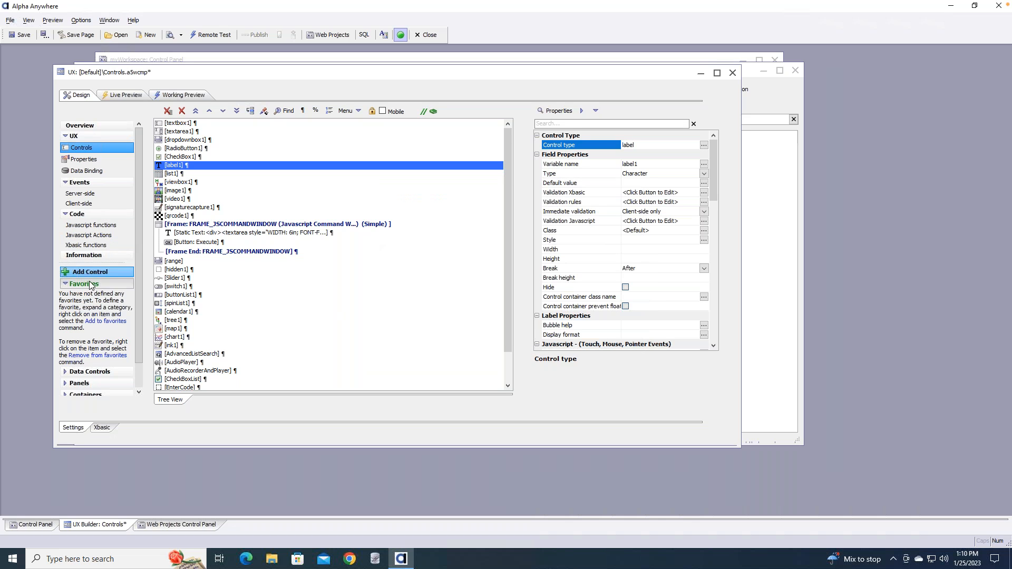
Expand and scroll through the Data Controls group, then close the Controls UX component
click(85, 372)
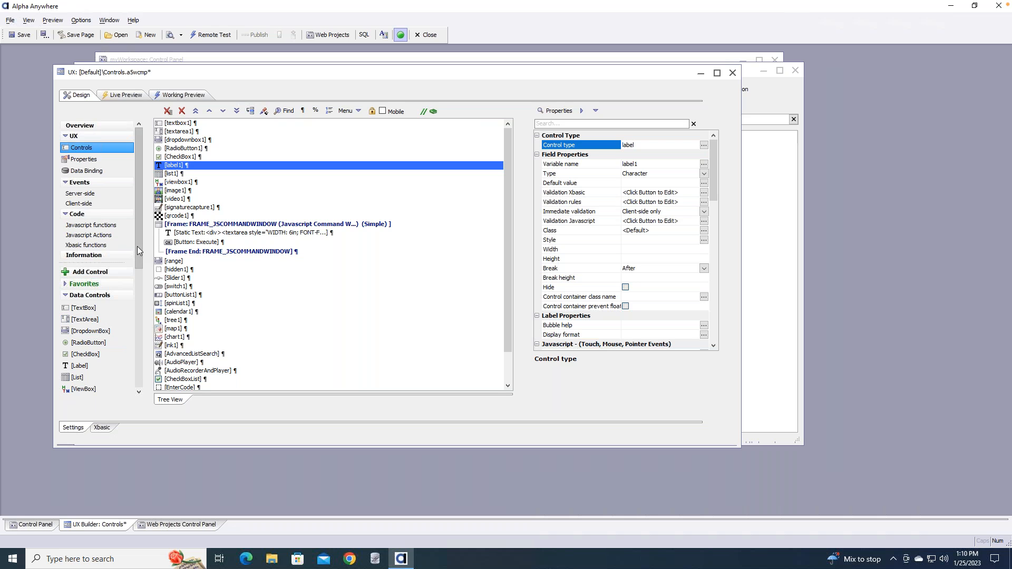
scroll(134, 280, down, 1)
scroll(134, 288, down, 2)
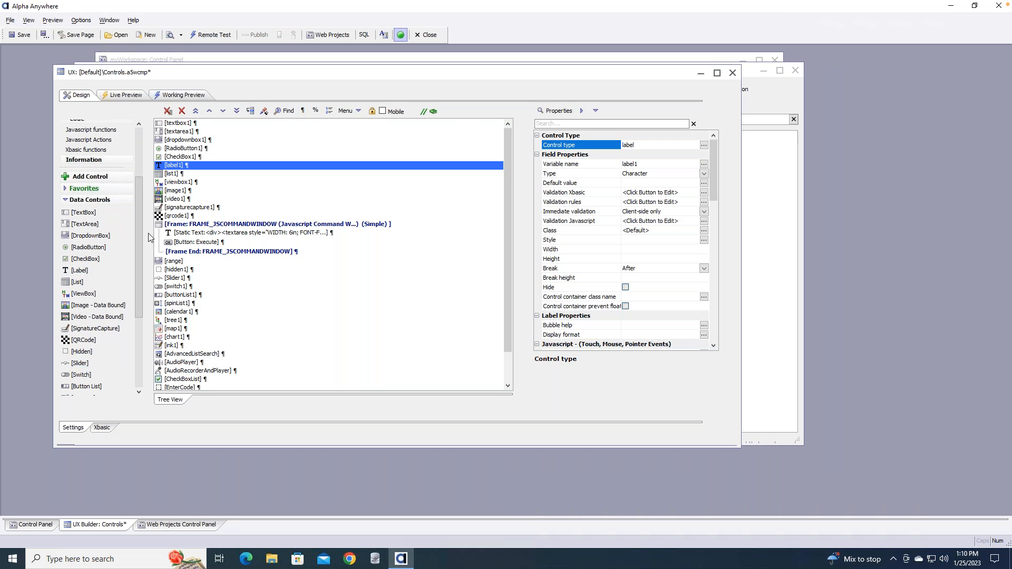
click(733, 74)
Discard the unsaved Controls changes and open the SetValue component from the Web Projects Control Panel
click(544, 323)
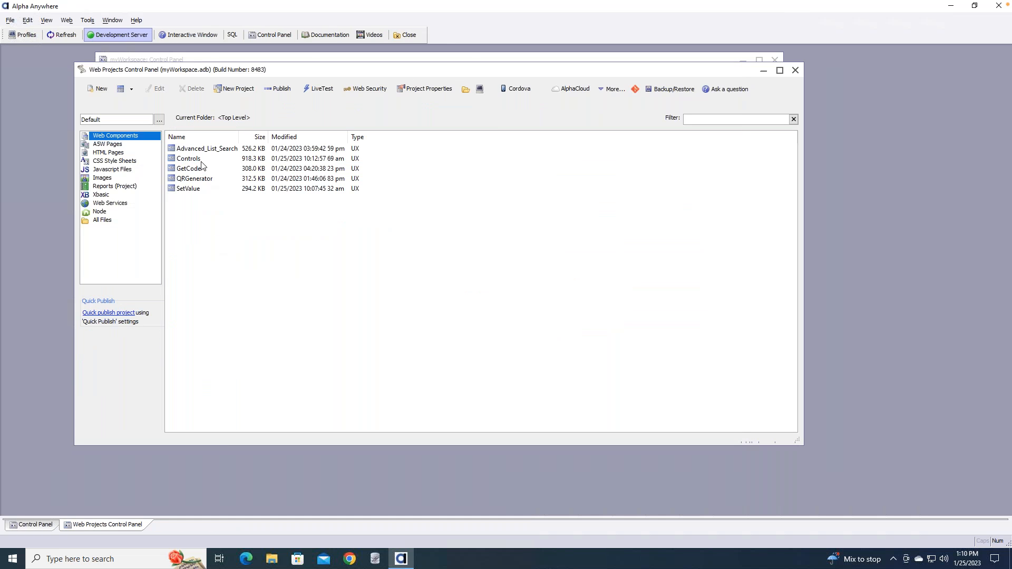
double_click(190, 189)
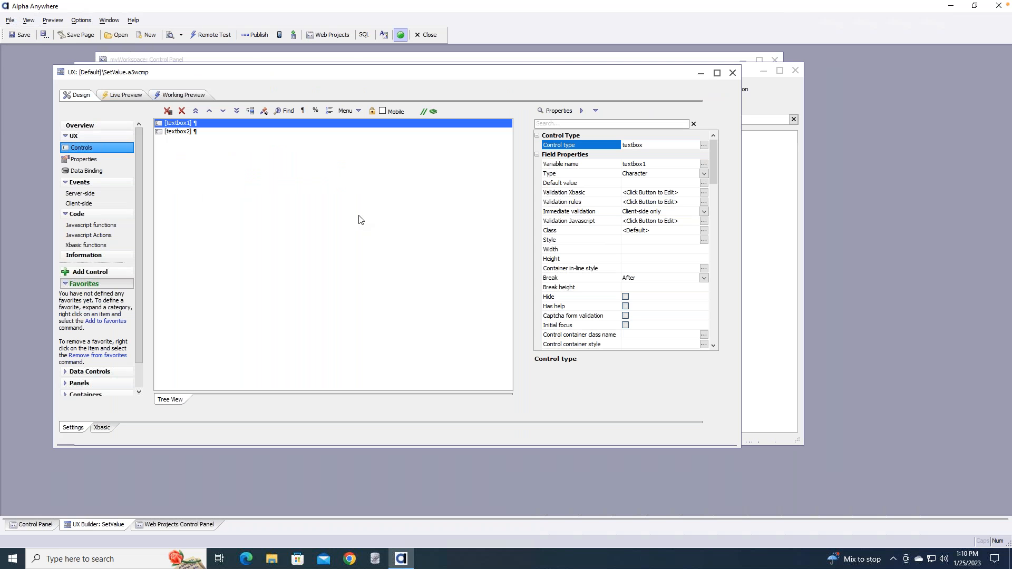
click(176, 132)
click(176, 125)
click(186, 135)
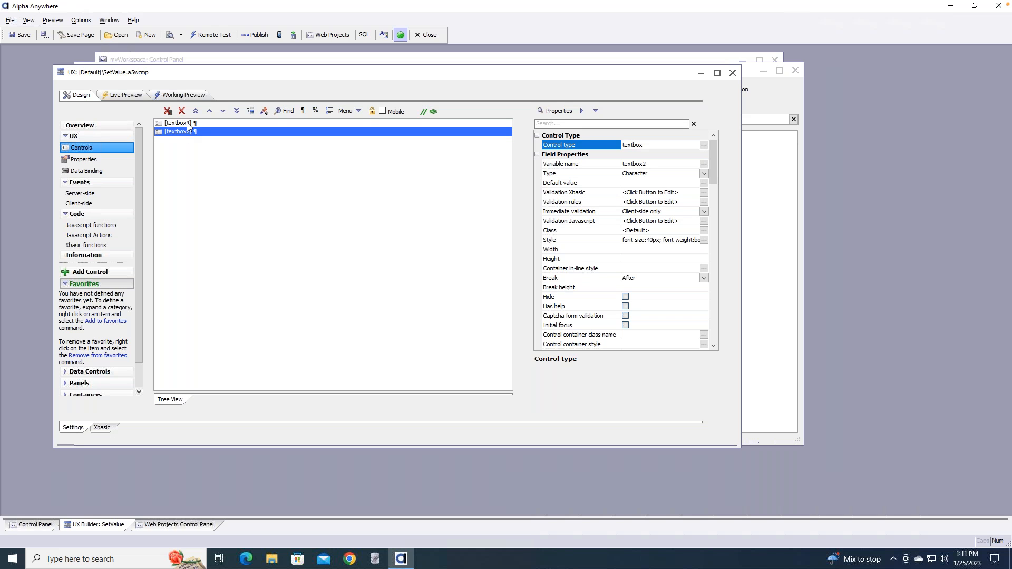
click(188, 125)
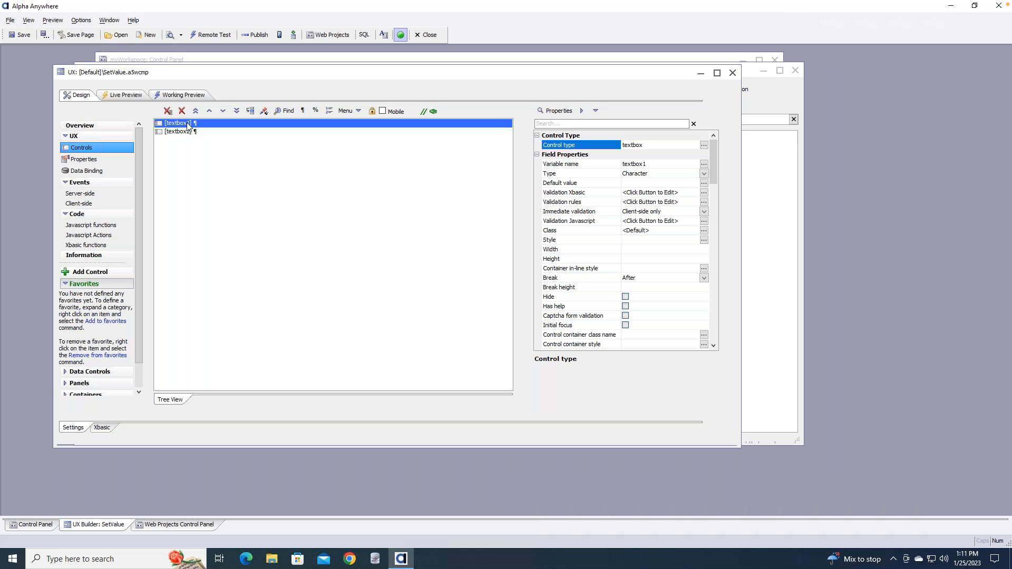
In Working Preview, enter 'A Value' in Textbox1 to see it copied to Textbox2, then return to Design
click(175, 97)
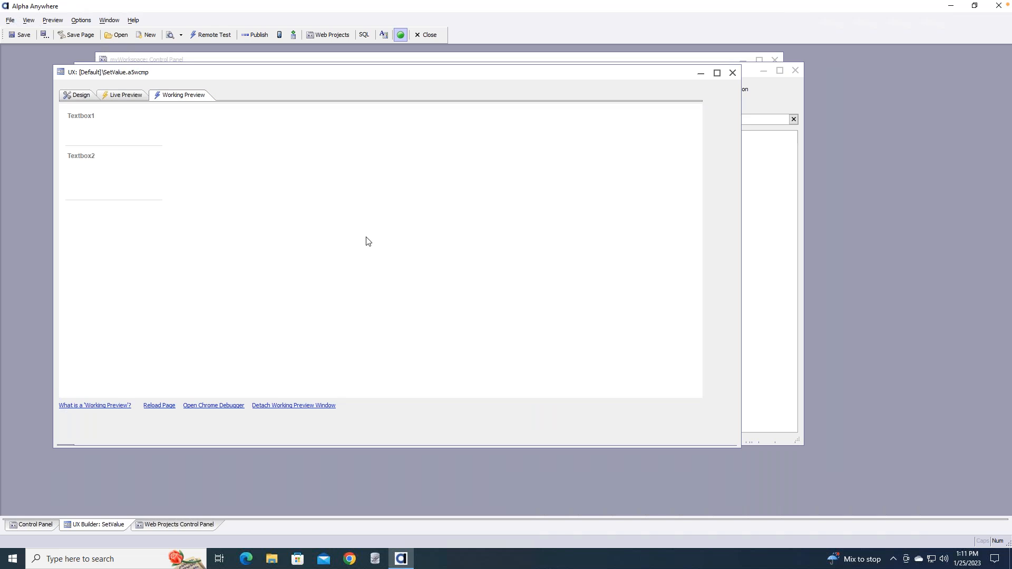
click(138, 132)
text(Value)
key(Left)
key(Left)
text(A)
key(Return)
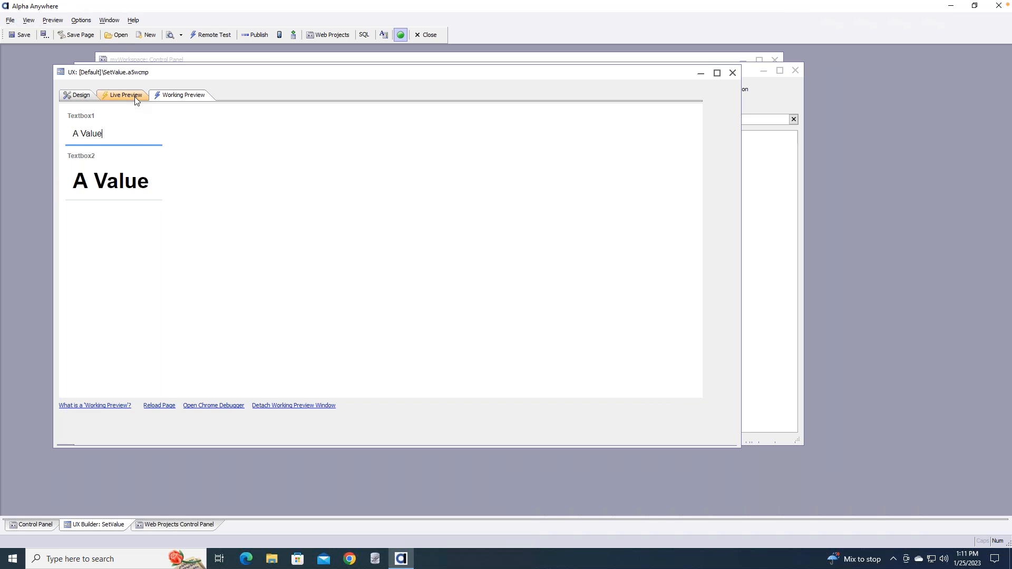
click(78, 95)
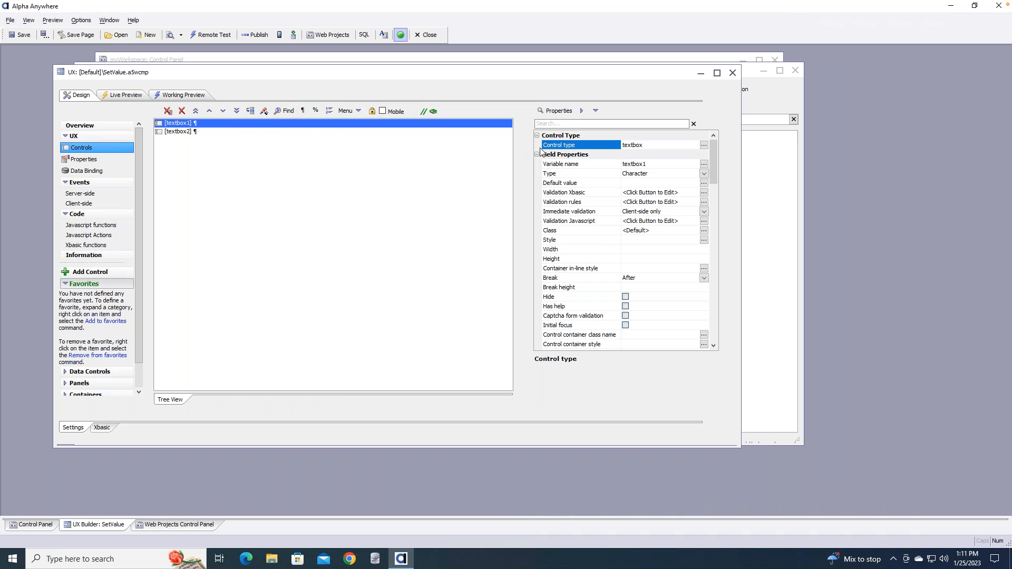
Scroll textbox1's properties to the Javascript events and edit the onChange event code
drag(716, 156, 706, 195)
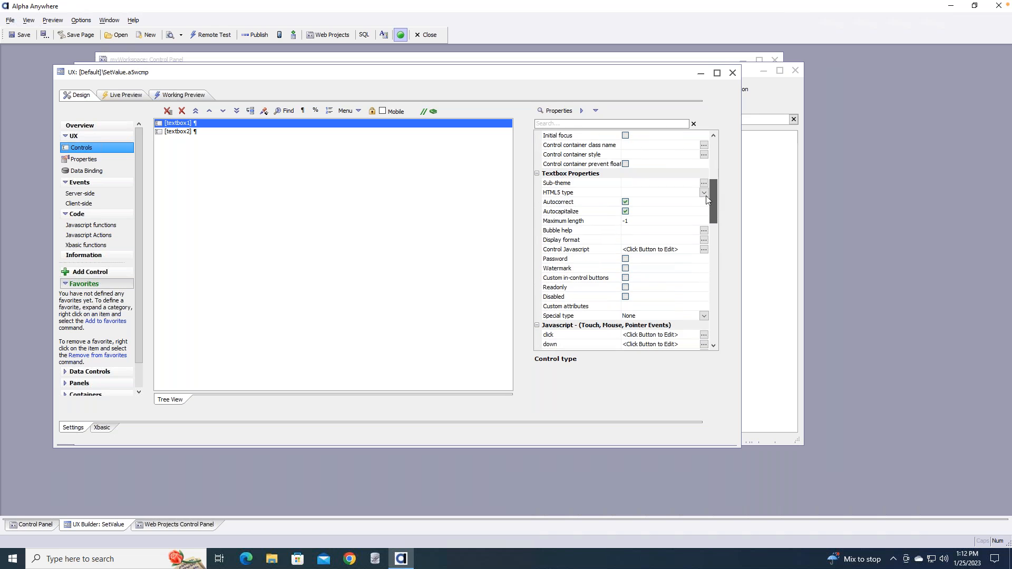
drag(715, 207, 708, 261)
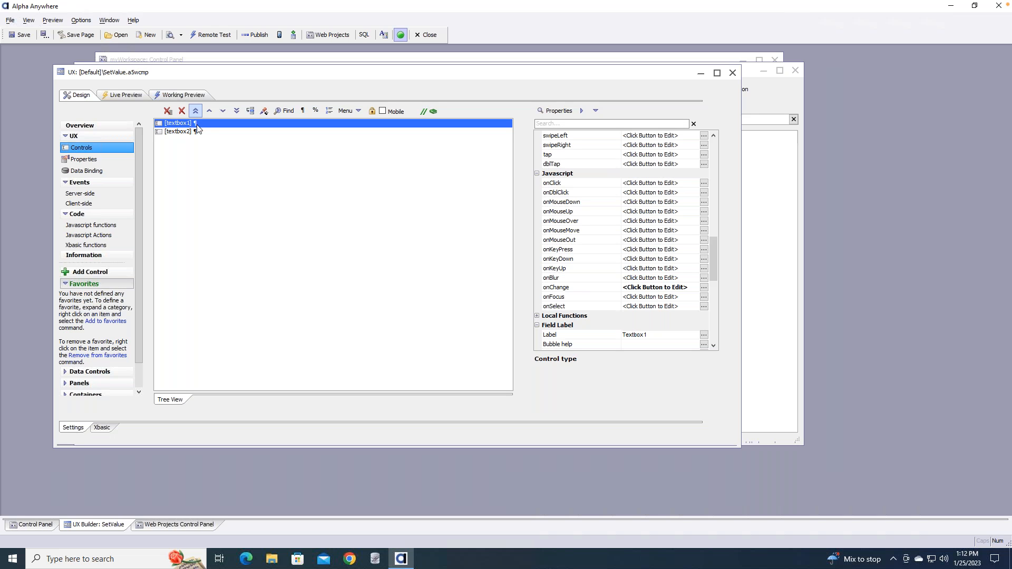
click(704, 288)
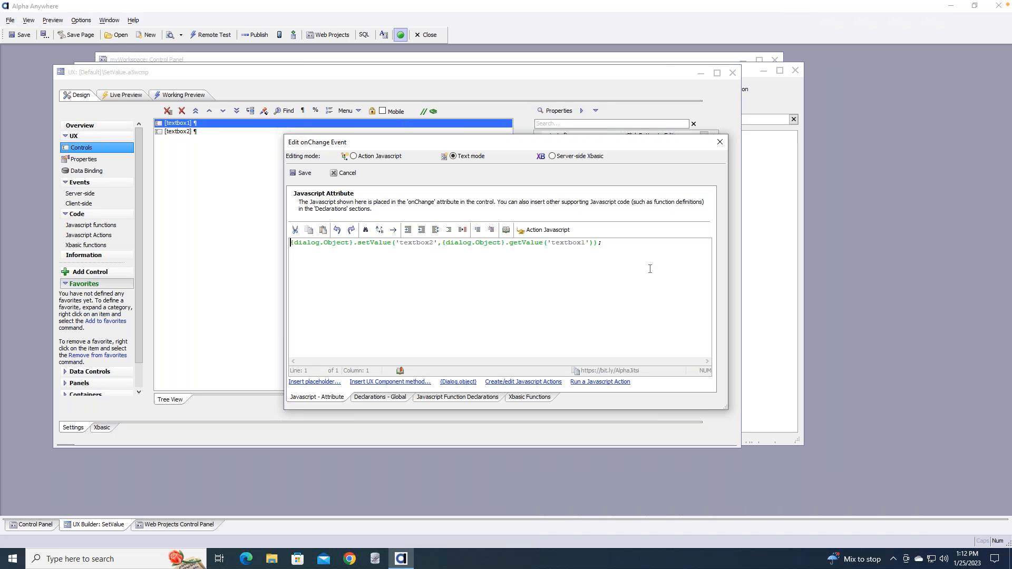
Select and delete the existing setValue line in textbox1's onChange code
drag(450, 143, 390, 170)
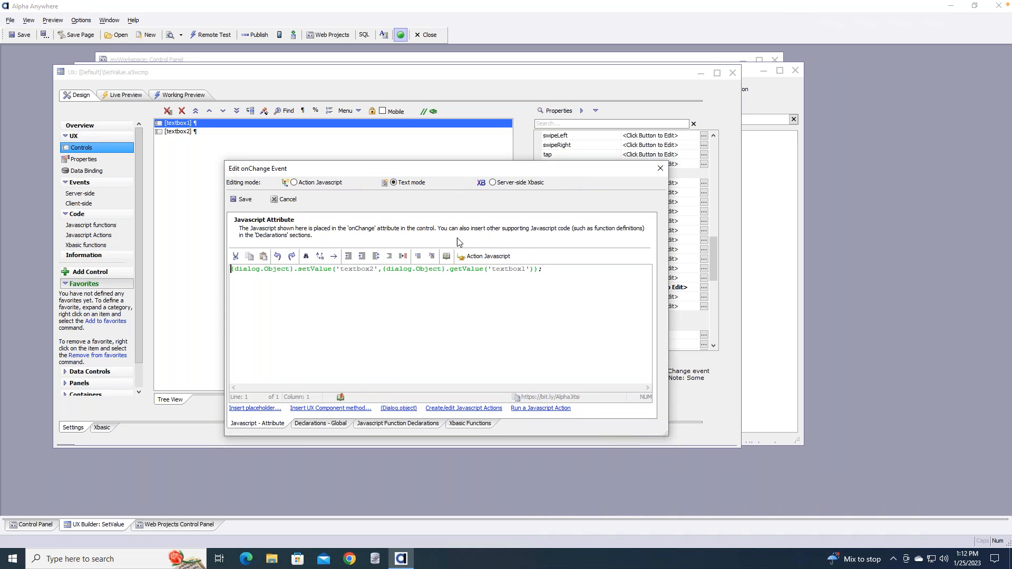
click(554, 270)
drag(544, 269, 228, 269)
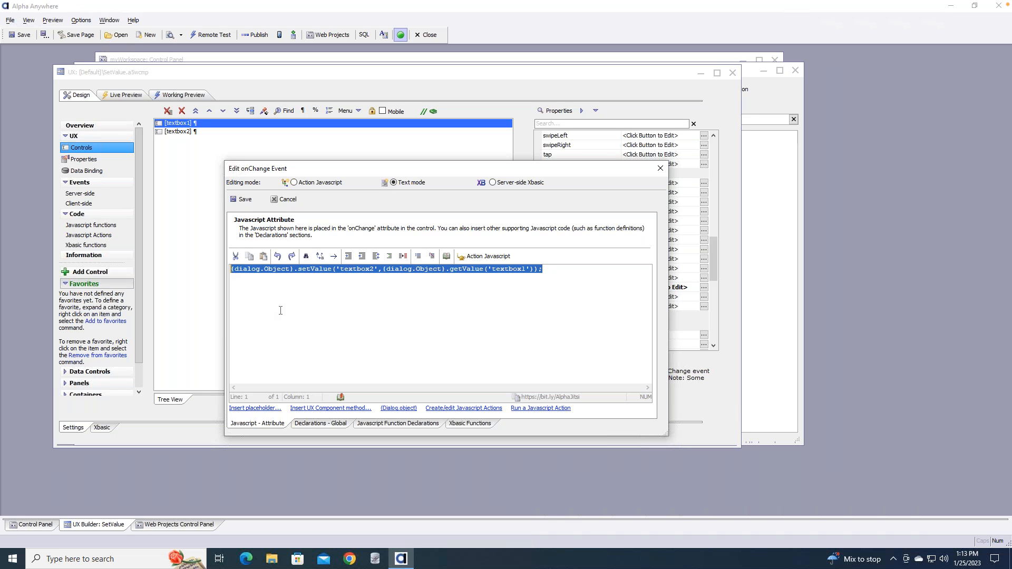
key(Delete)
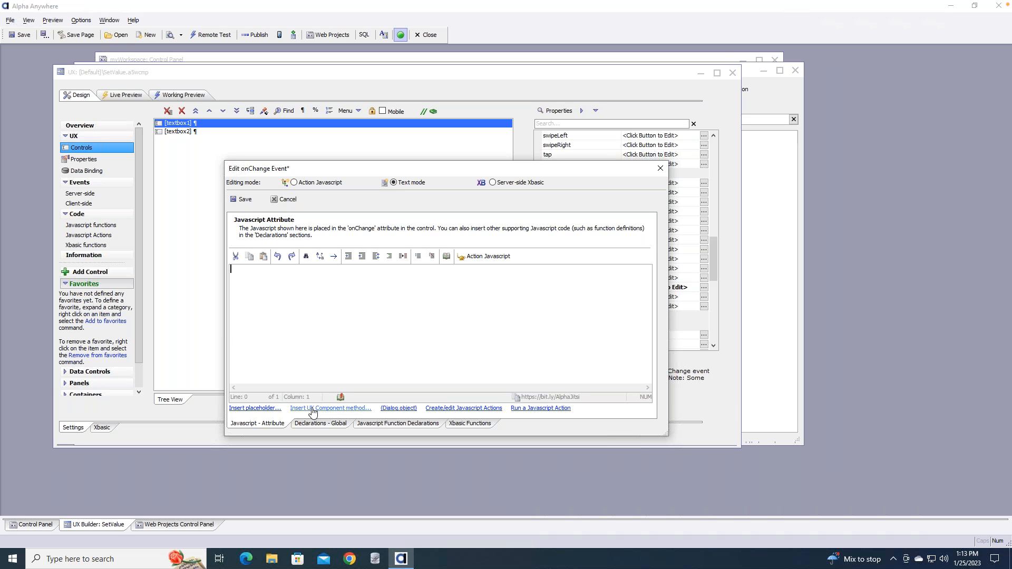
Insert the setValue method from the UX methods list, with textbox2 as the target control
click(331, 408)
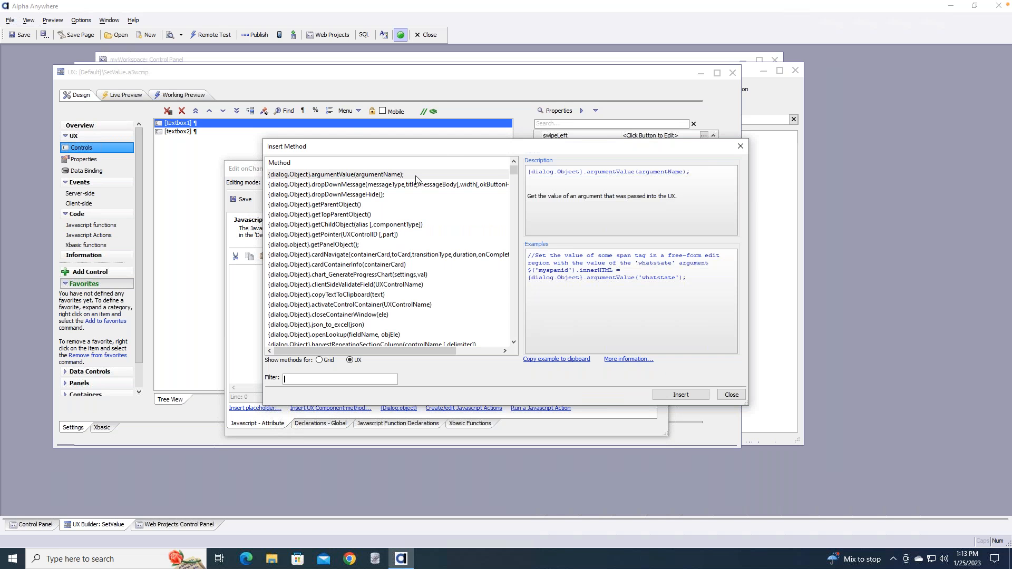
scroll(509, 251, up, 10)
text(set)
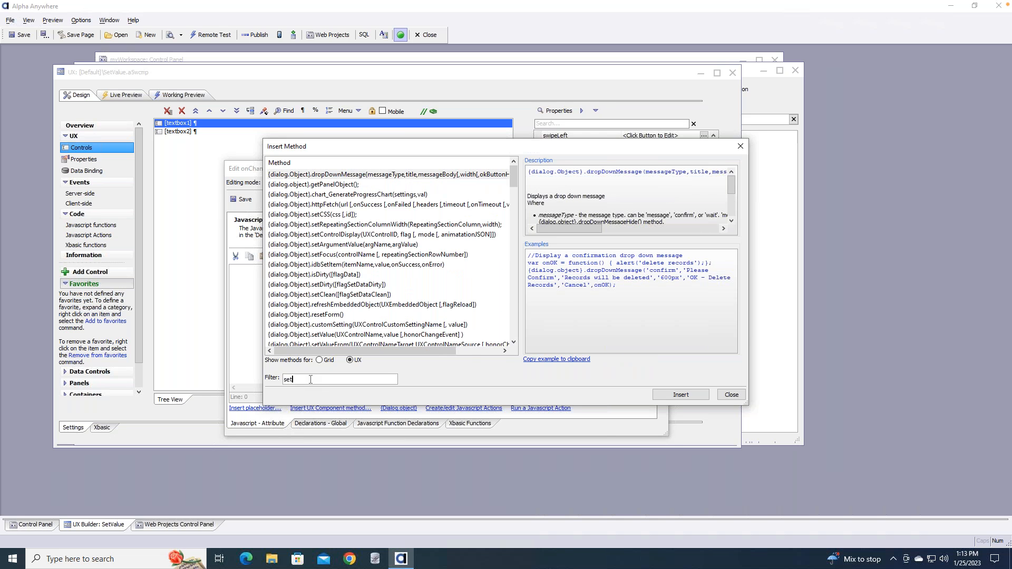
text(val)
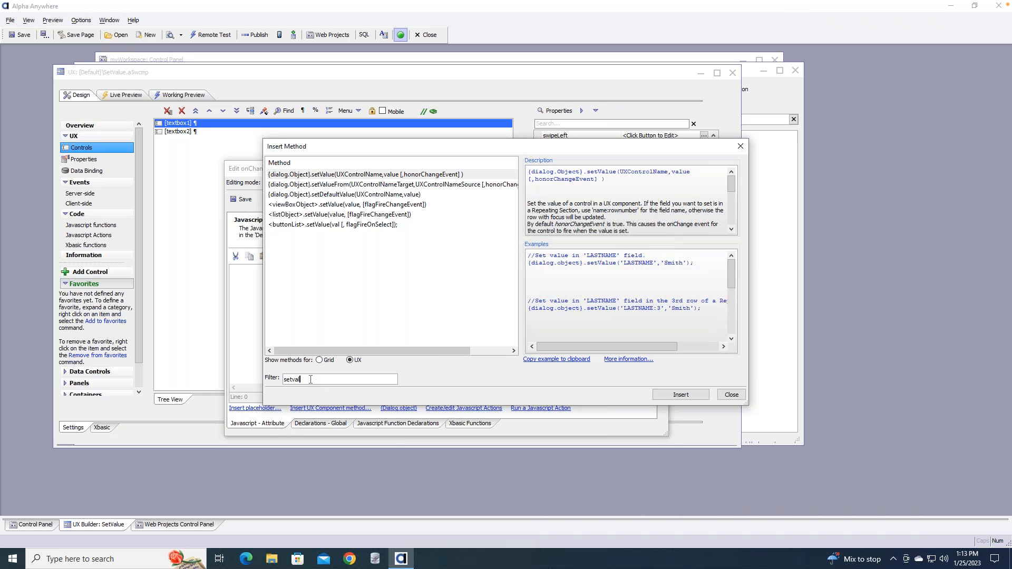
double_click(333, 178)
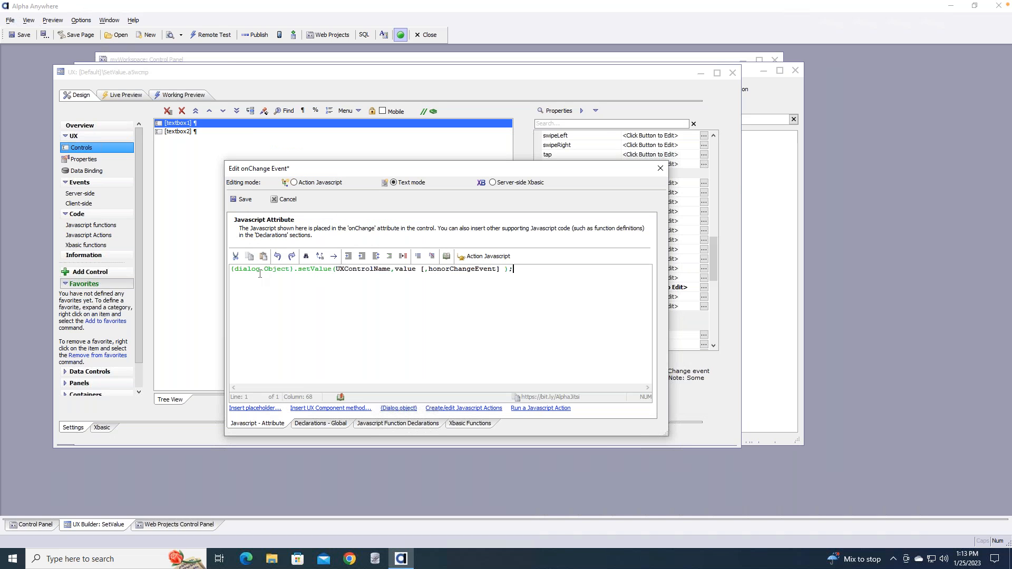
double_click(367, 269)
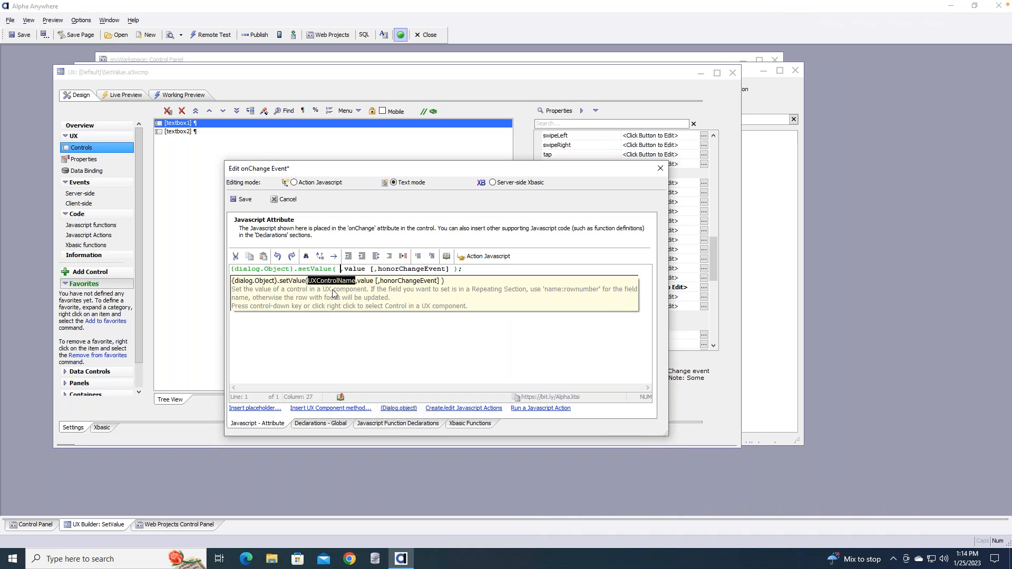
right_click(331, 287)
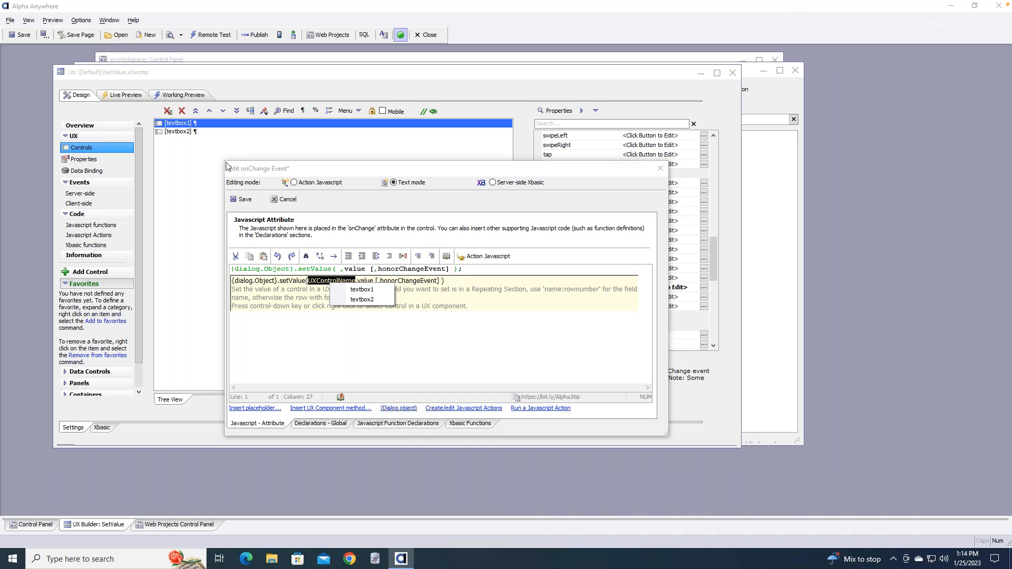
click(368, 302)
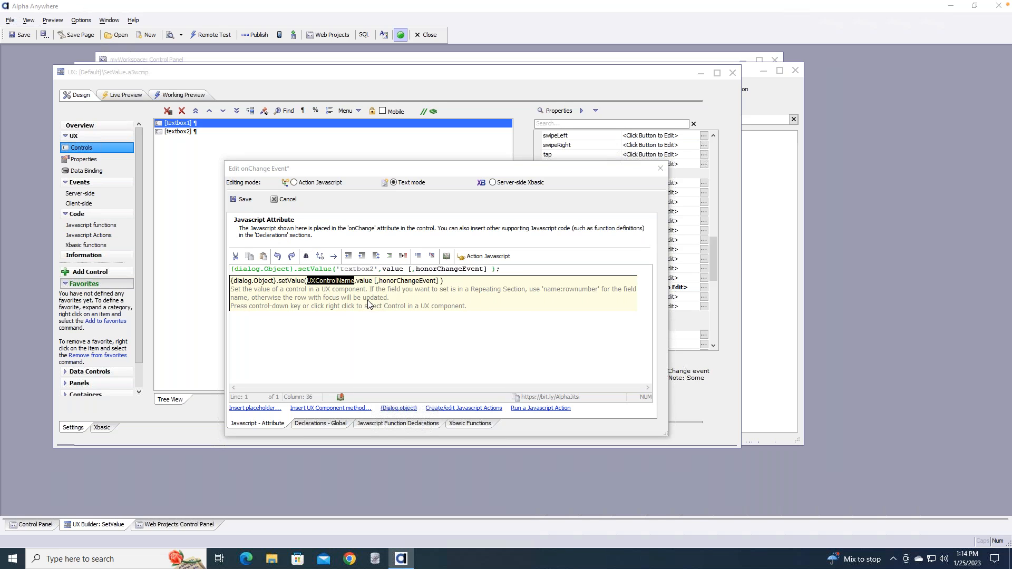
Delete the optional honorChangeEvent argument and select the value placeholder
click(410, 269)
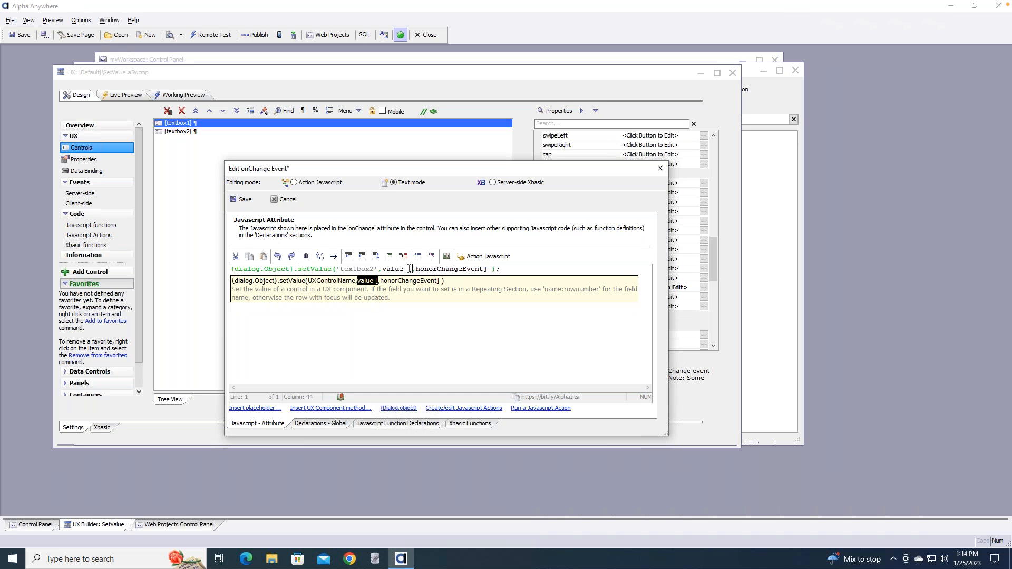
drag(408, 270, 487, 268)
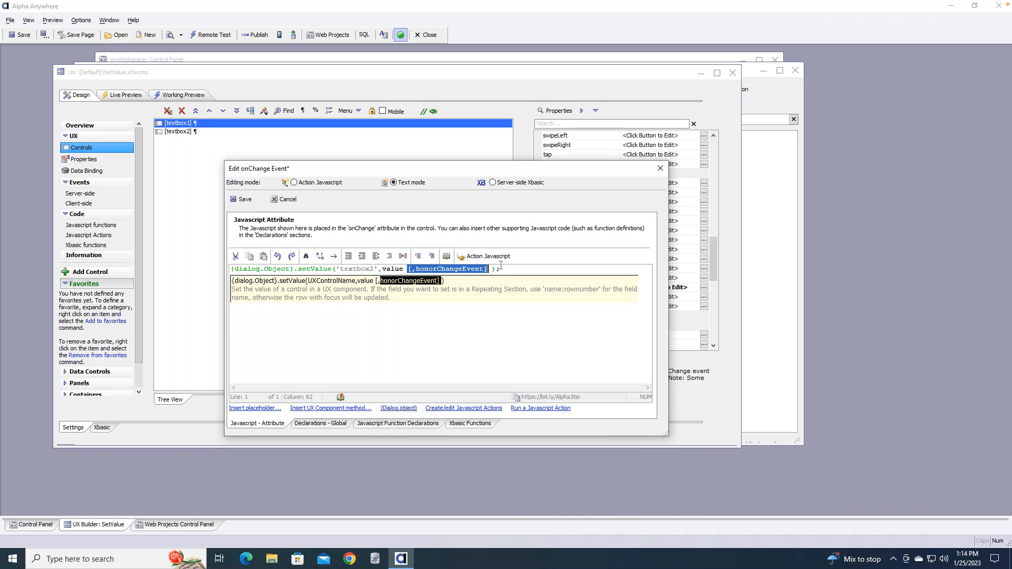
key(Delete)
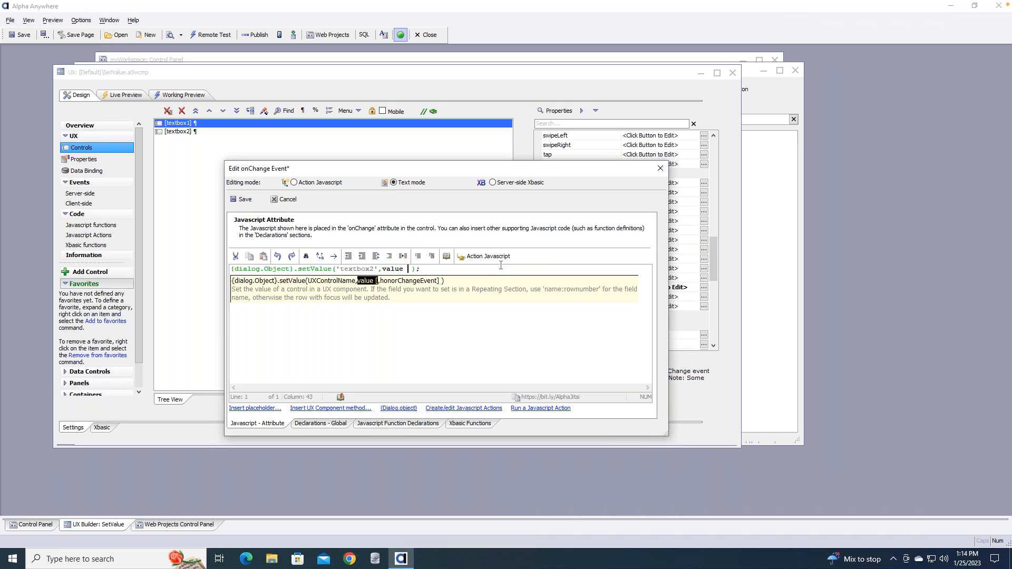
key(Delete)
key(Left)
key(Left)
key(shift+Left)
key(shift+Left)
key(shift+Left)
key(shift+Left)
key(shift+Left)
Insert getValue as setValue's value argument and select its UXControlName placeholder
click(337, 409)
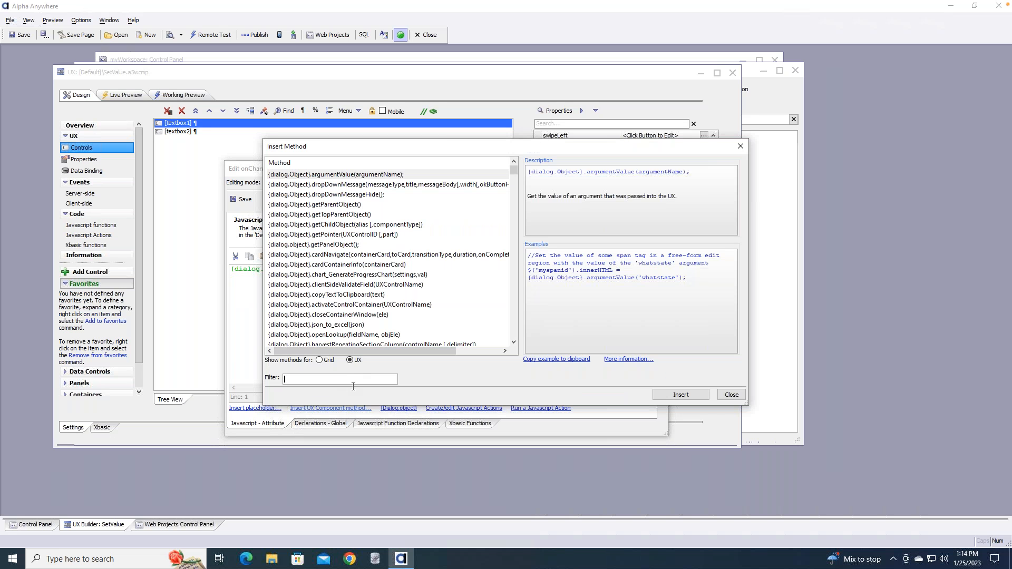
text(get)
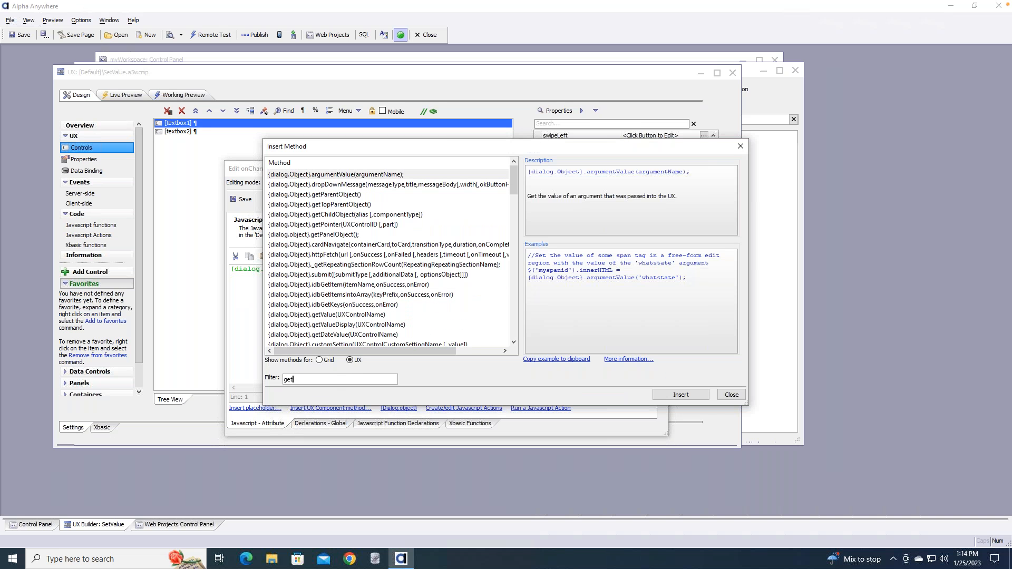
text(va)
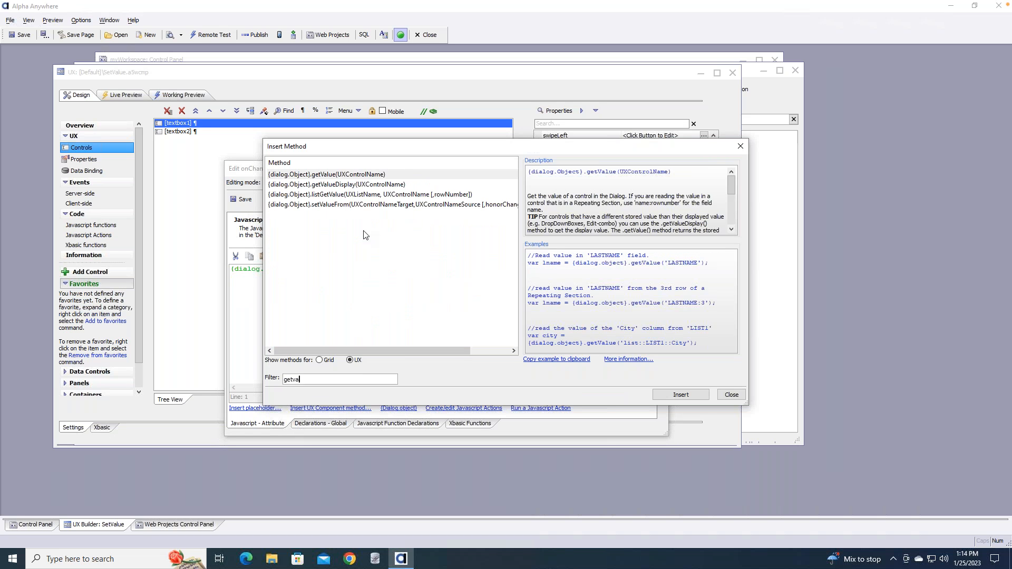
double_click(369, 175)
key(Left)
key(Left)
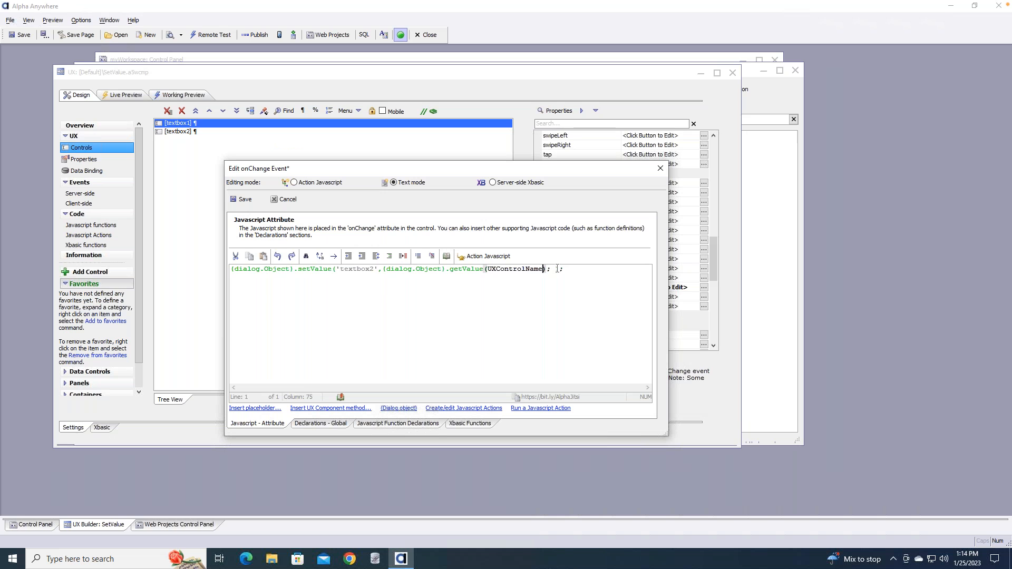
key(shift+Left)
key(shift+Left)
key(shift+Left)
key(shift+Left)
key(shift+Left)
key(shift+Left)
key(shift+Left)
key(shift+Left)
key(shift+Left)
key(shift+Left)
key(shift+Left)
key(shift+Left)
key(shift+Left)
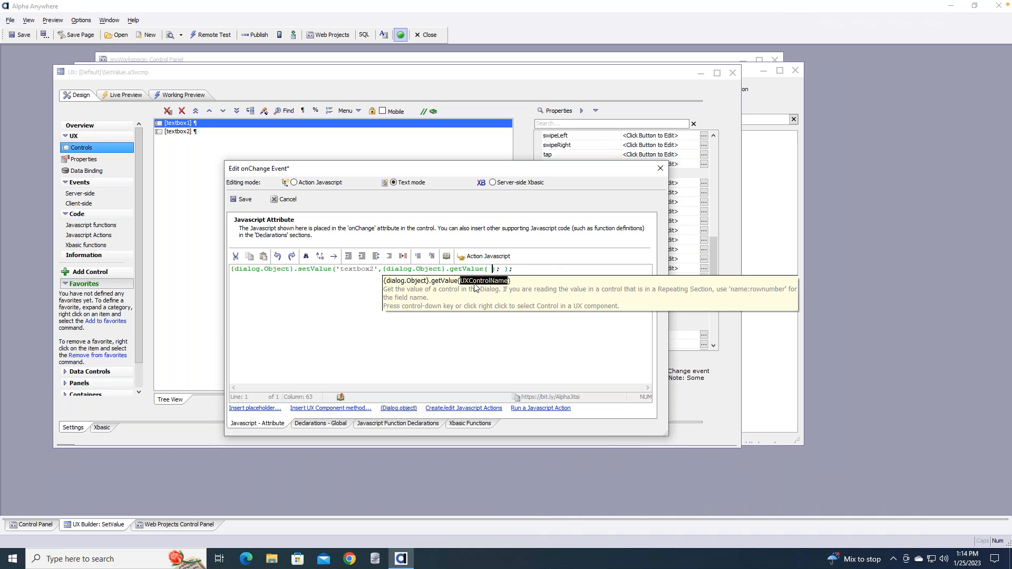
Fill in textbox1 as getValue's control and remove the extra semicolon and space
right_click(475, 286)
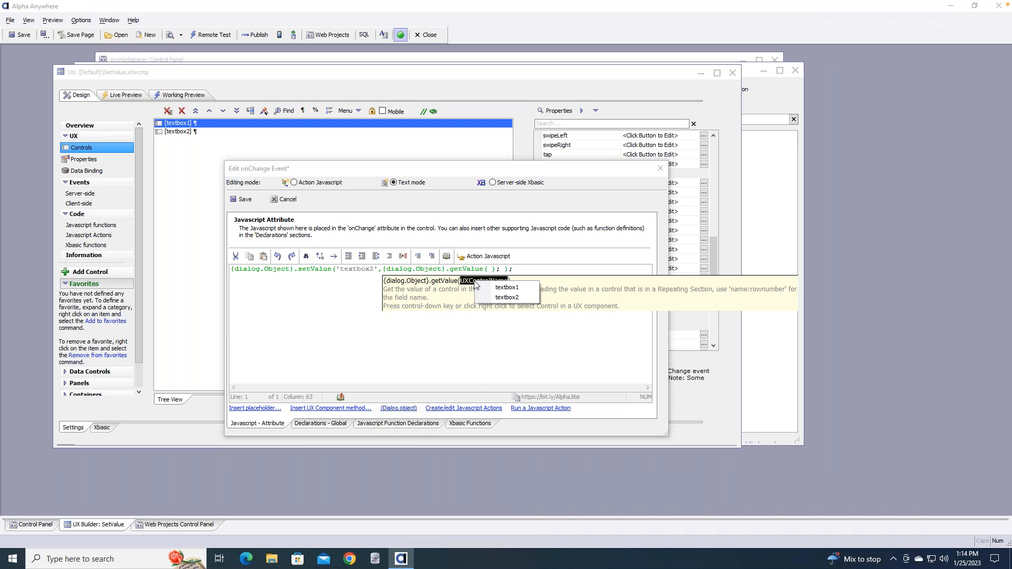
click(503, 290)
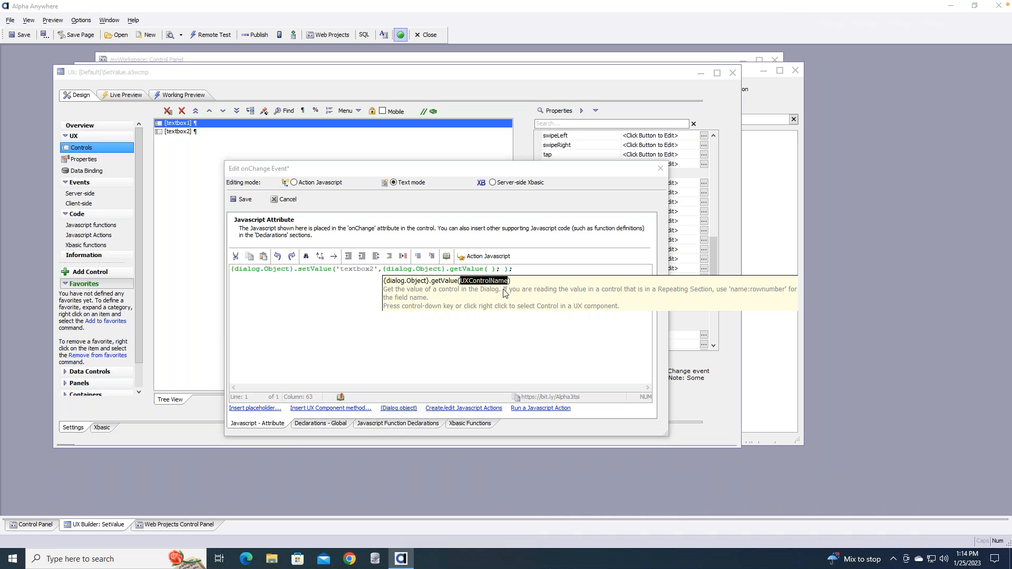
right_click(492, 283)
click(492, 282)
right_click(495, 283)
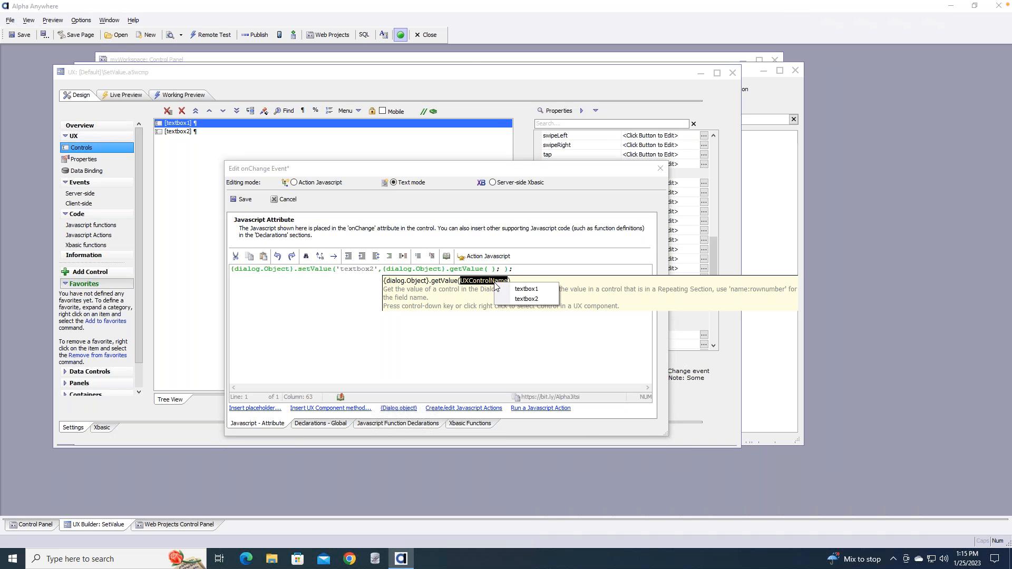
click(525, 289)
click(562, 283)
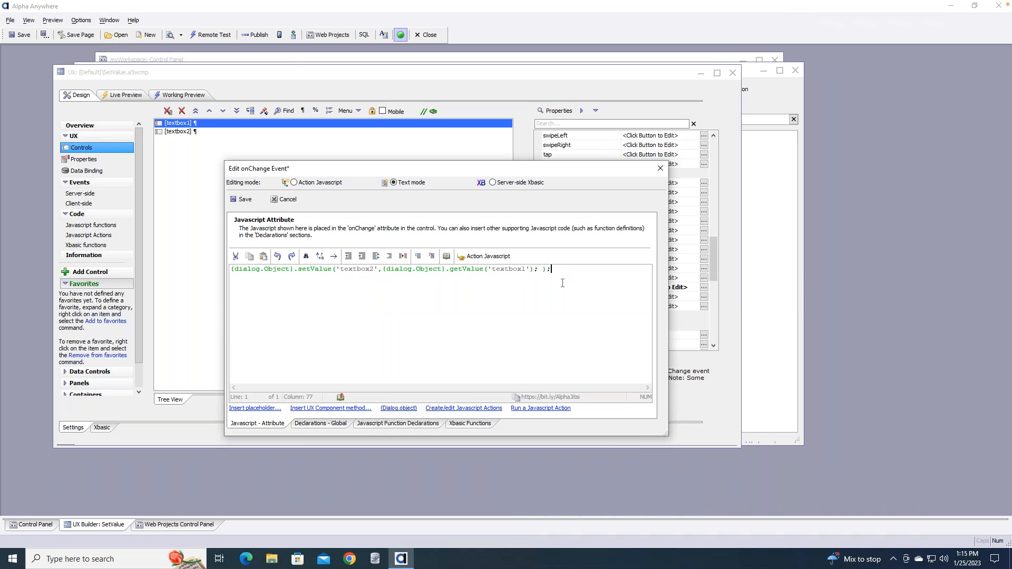
key(Left)
key(Left)
key(Left)
key(Delete)
key(Delete)
key(End)
Save the onChange code and SetValue, then preview typing 'qweqwe' in Textbox1 to confirm it copies
click(242, 200)
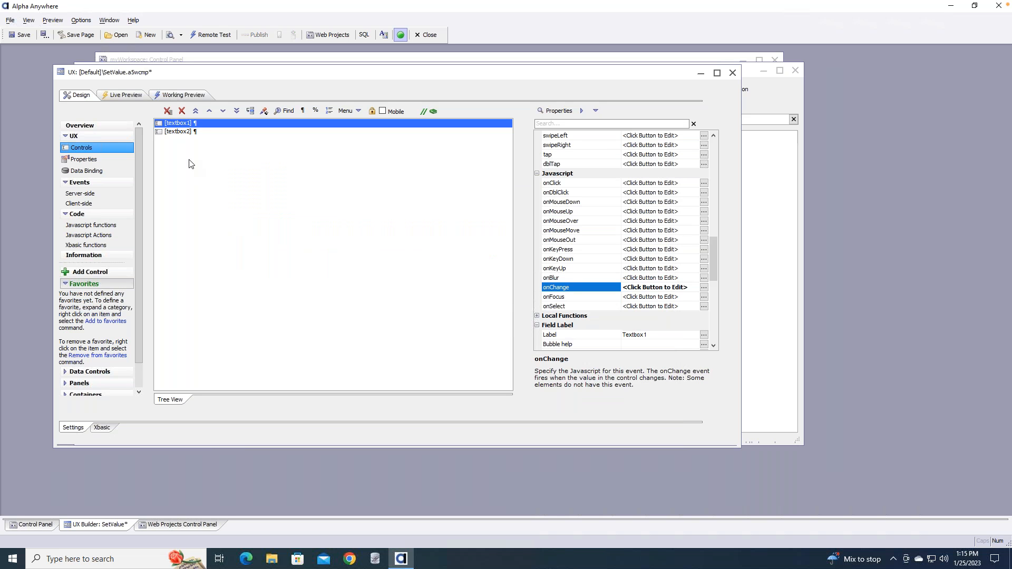
click(17, 36)
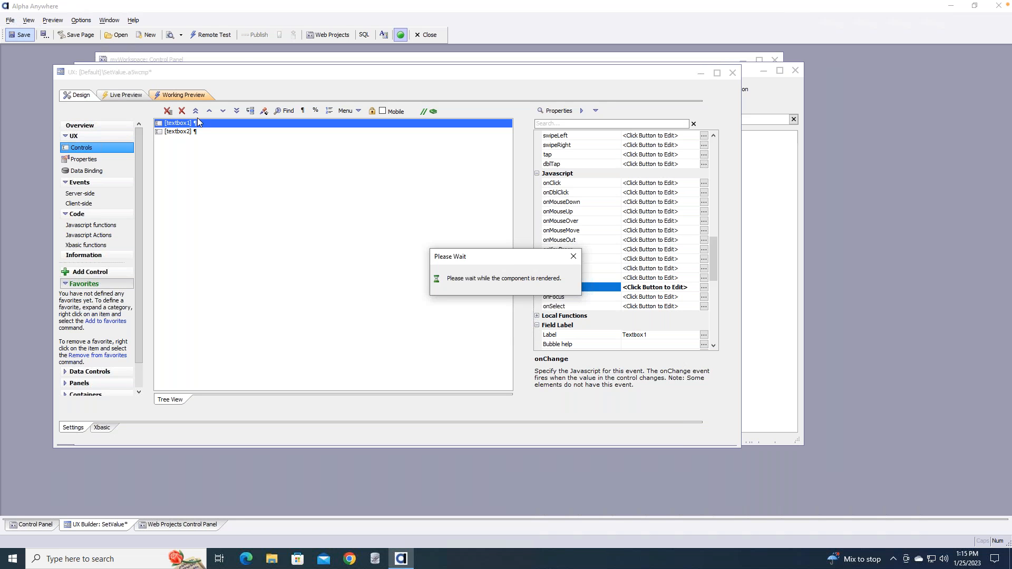
click(175, 98)
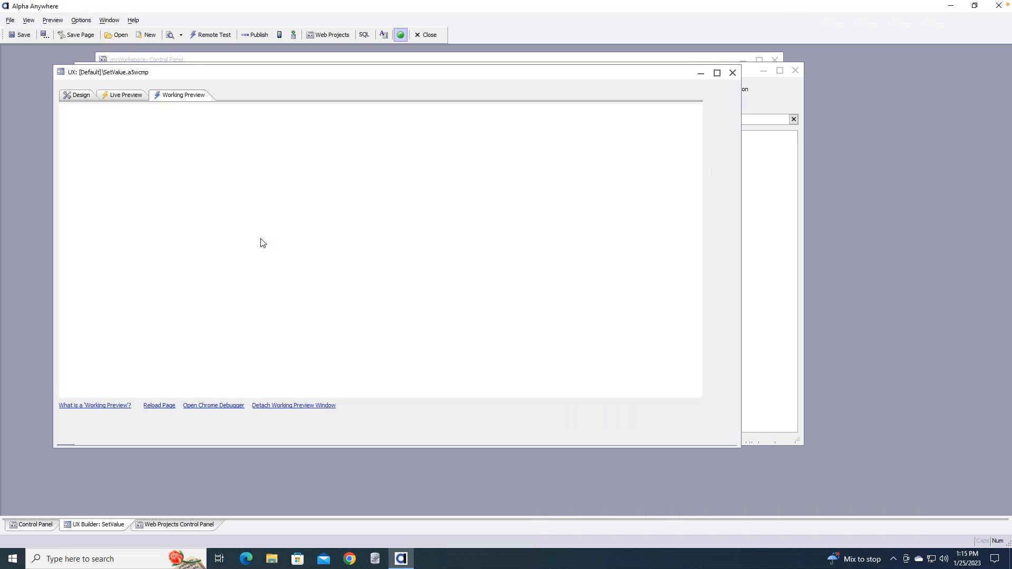
click(103, 131)
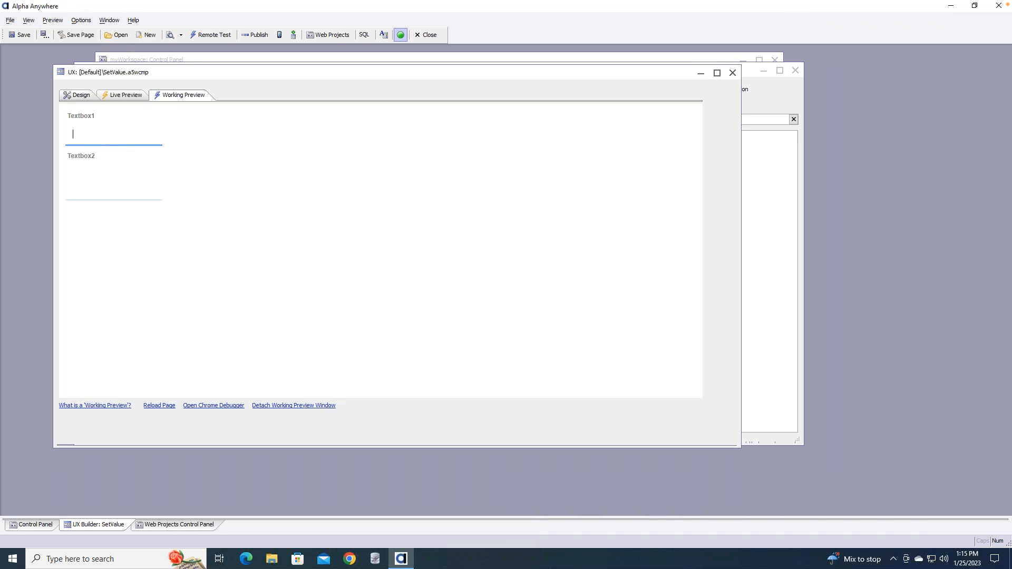
text(qweqwe)
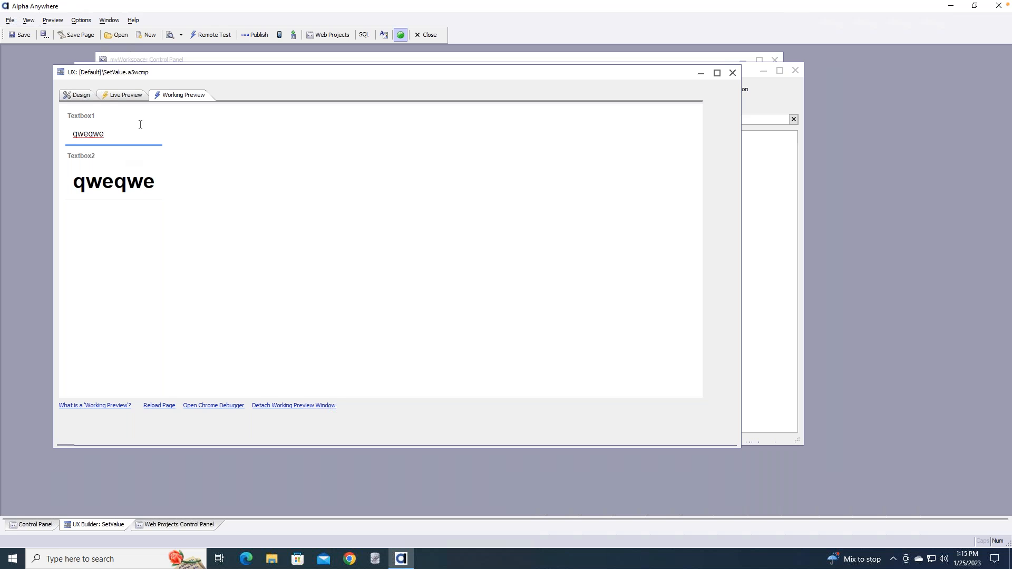
click(86, 98)
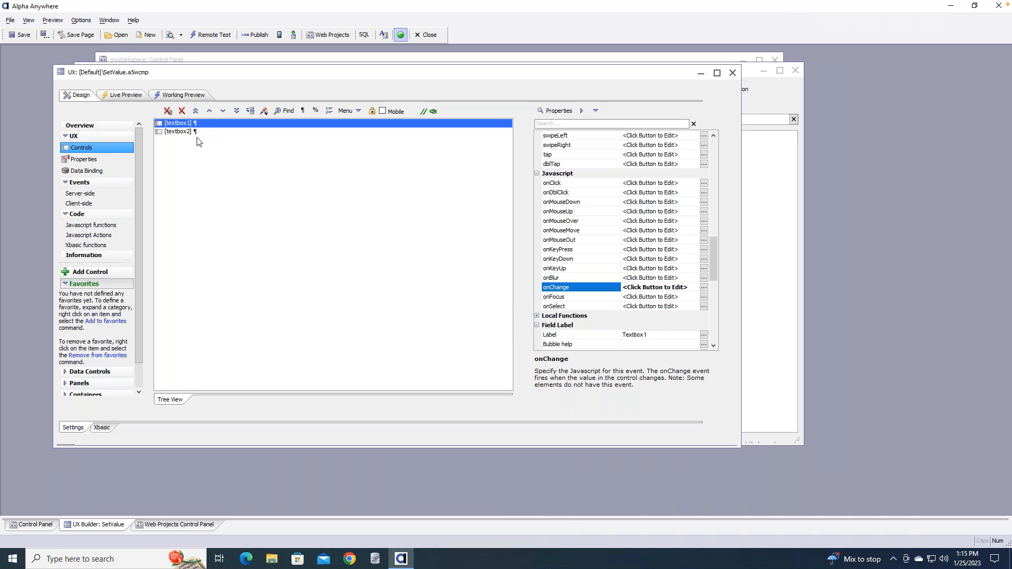
Close the SetValue builder window and open QRGenerator from the Web Projects Control Panel
click(732, 75)
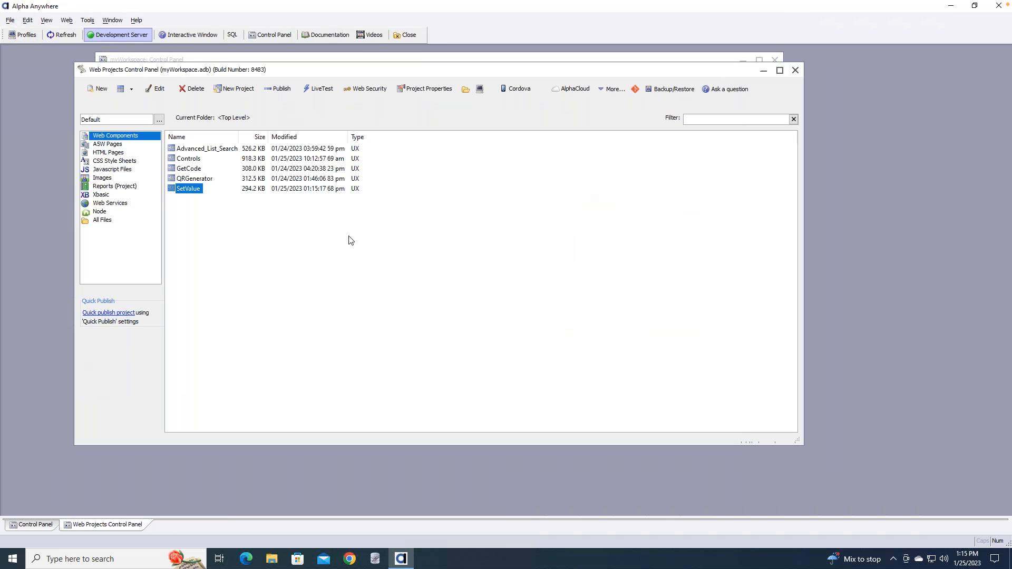
click(196, 181)
double_click(196, 181)
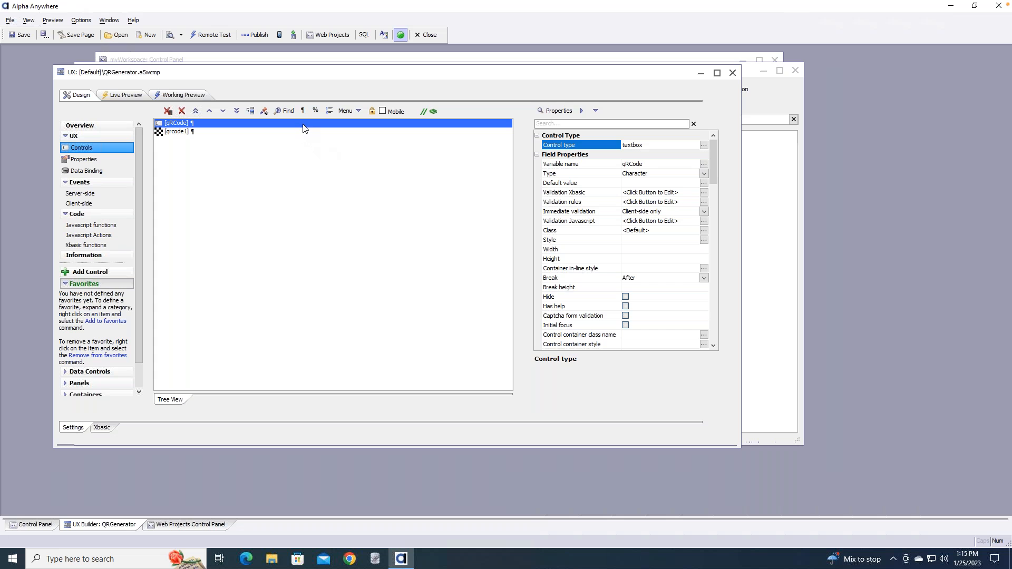
Open the qRCode field's onChange code, which sets qrcode1 to qRCode's value
click(177, 135)
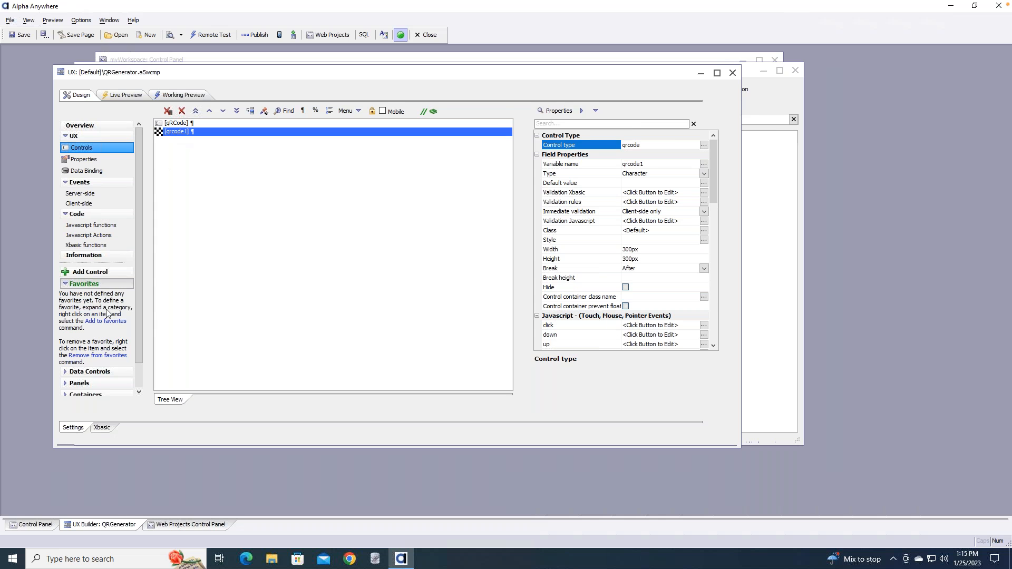
click(68, 374)
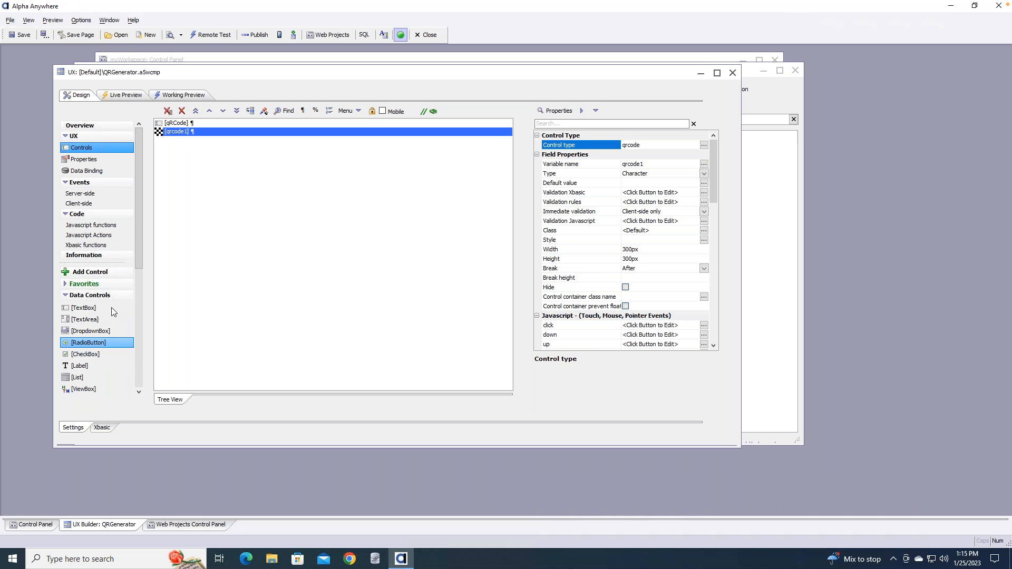
drag(137, 220, 136, 288)
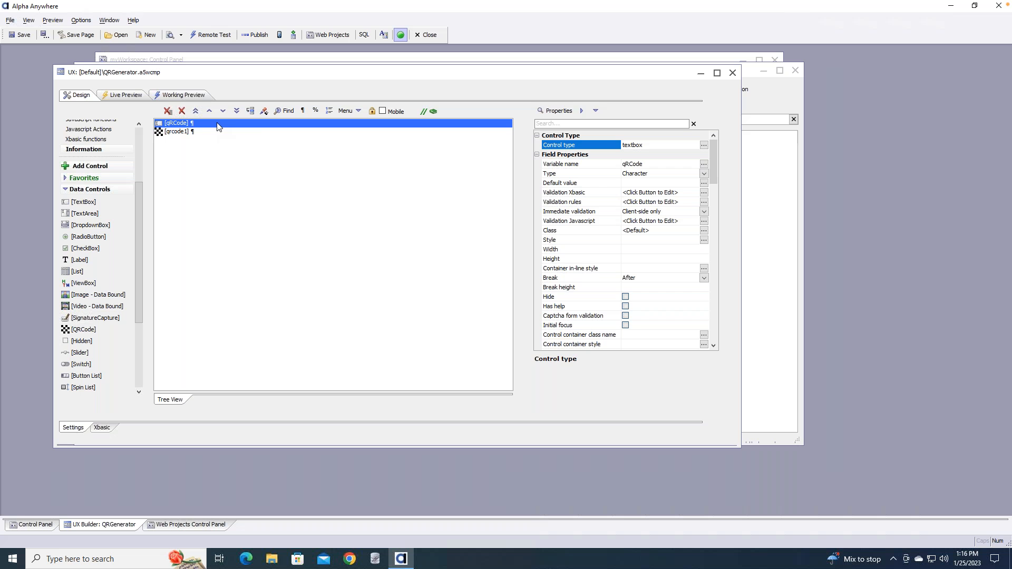
drag(713, 162, 713, 274)
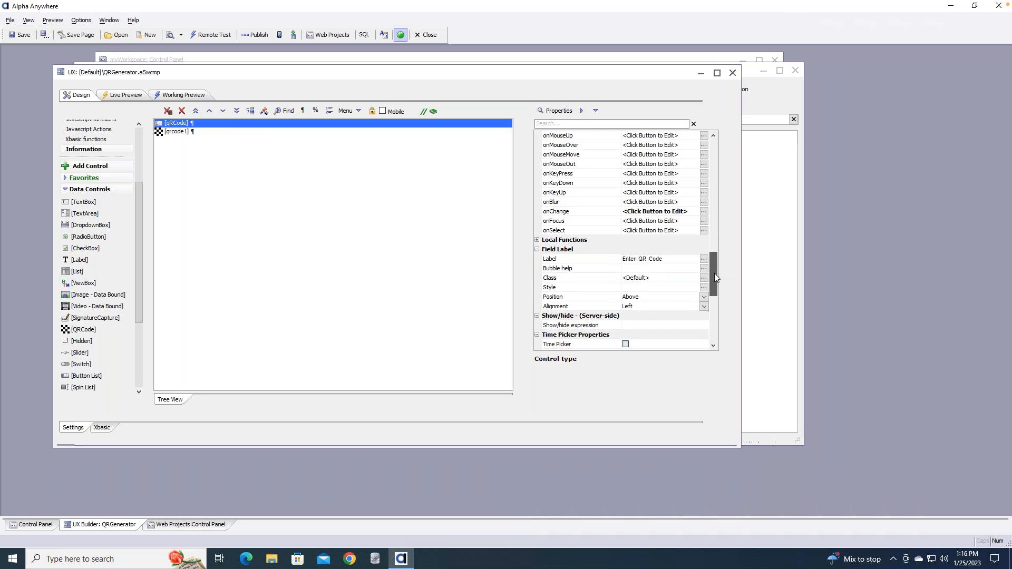
click(704, 212)
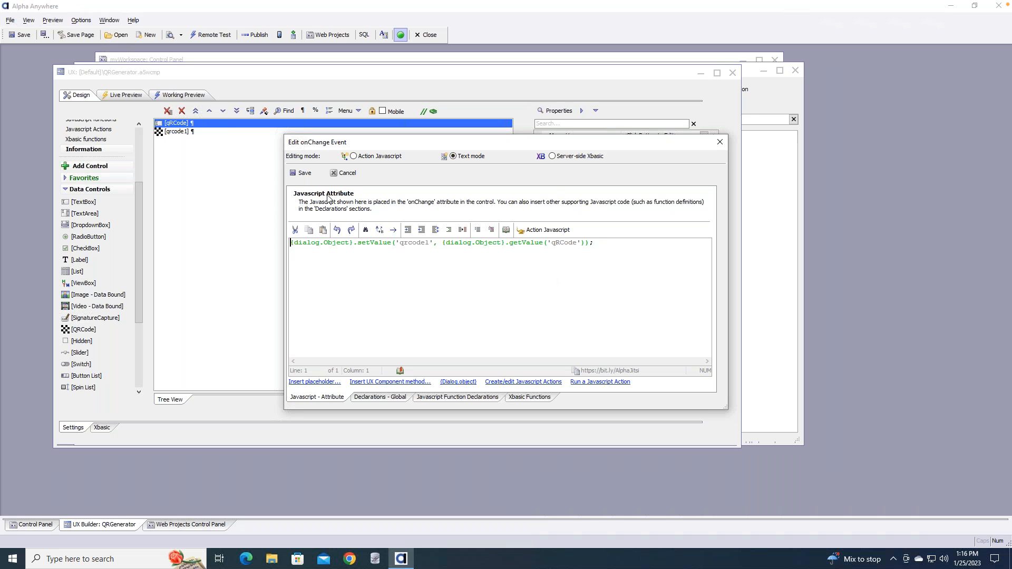
click(720, 142)
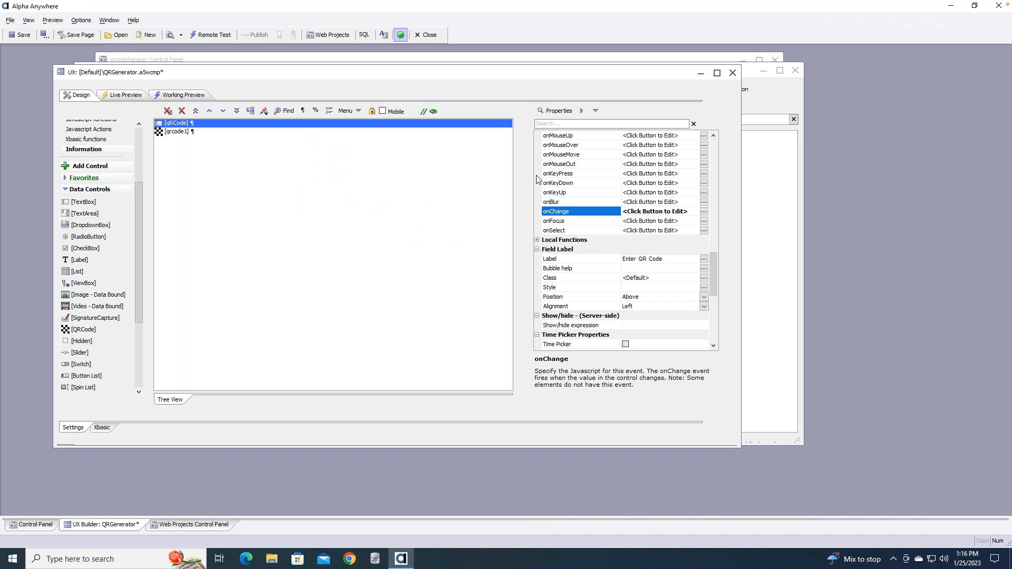
click(197, 96)
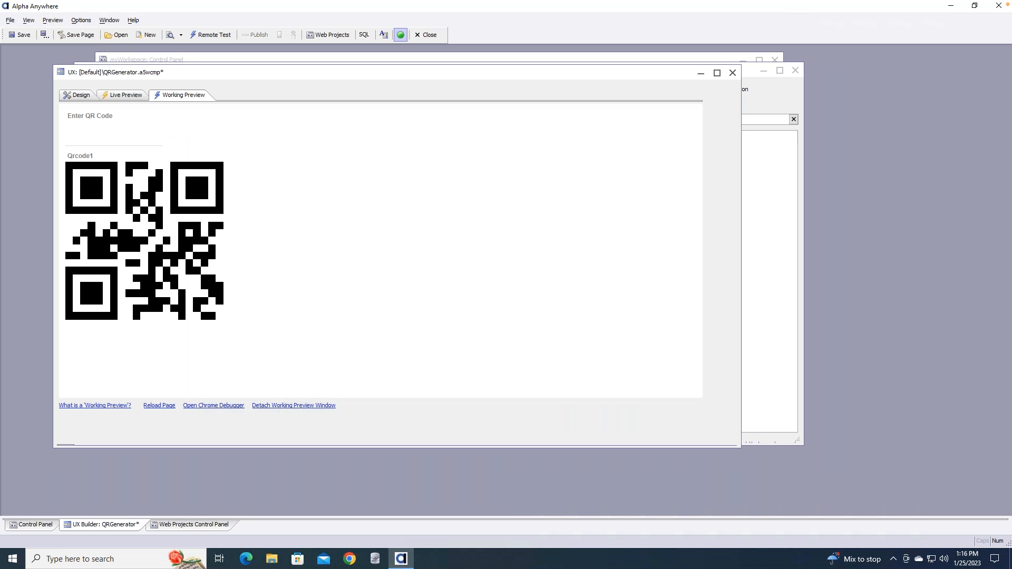
click(139, 137)
text(hht)
key(BackSpace)
text(ttps://www.alphasoftw)
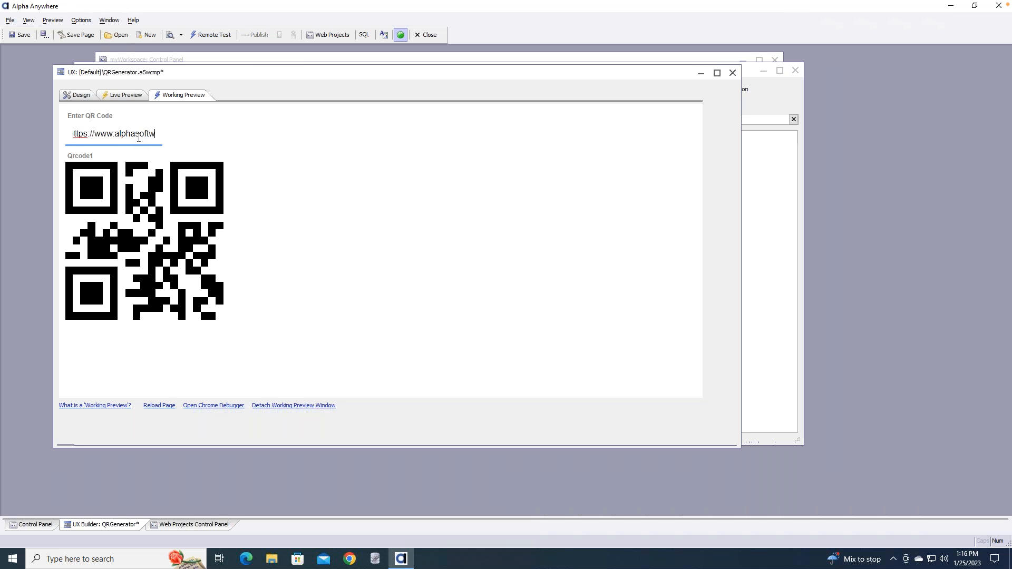
text(are.com)
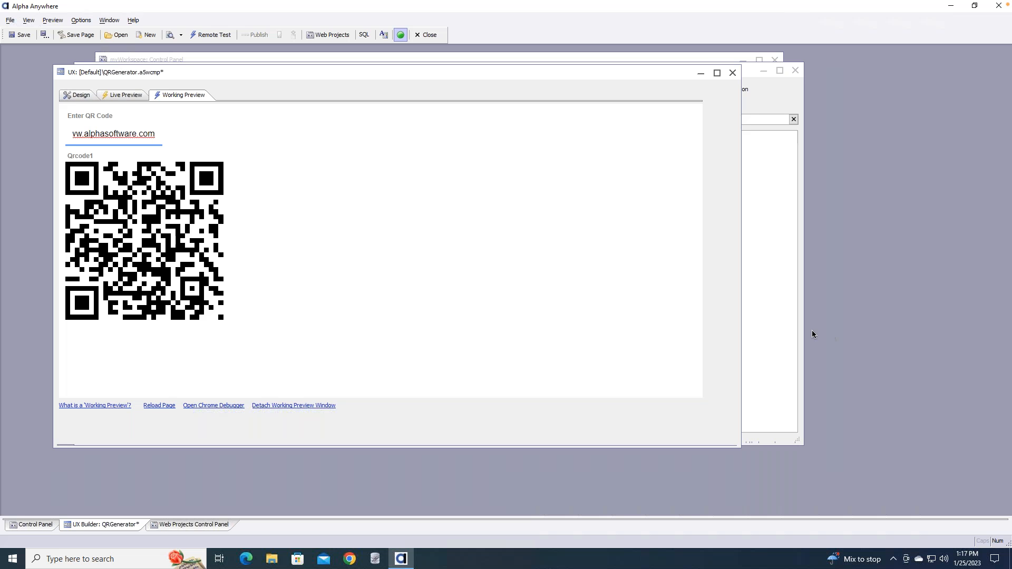
click(88, 97)
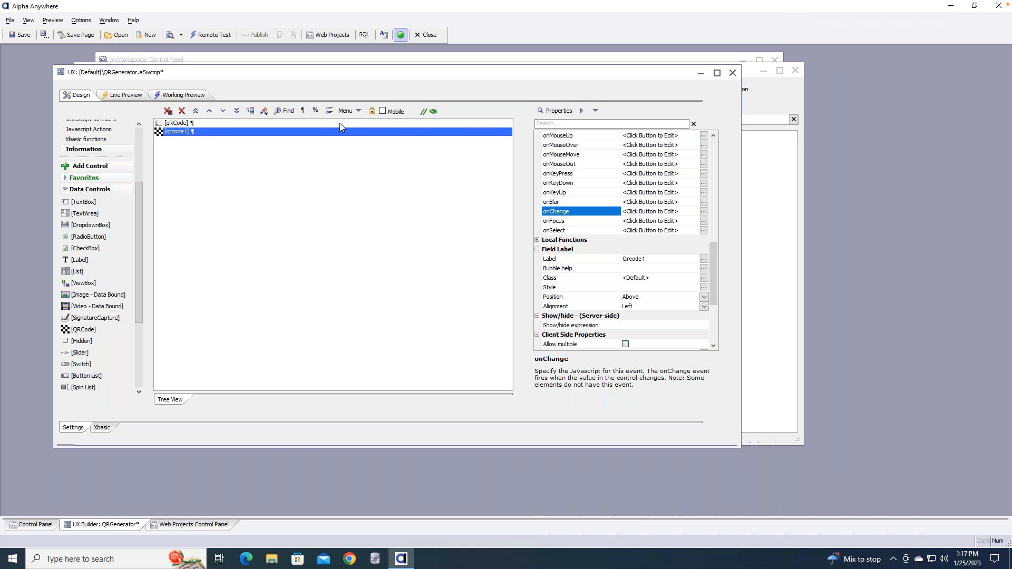
Close QRGenerator without saving and select GetCode in the Web Components list
click(732, 74)
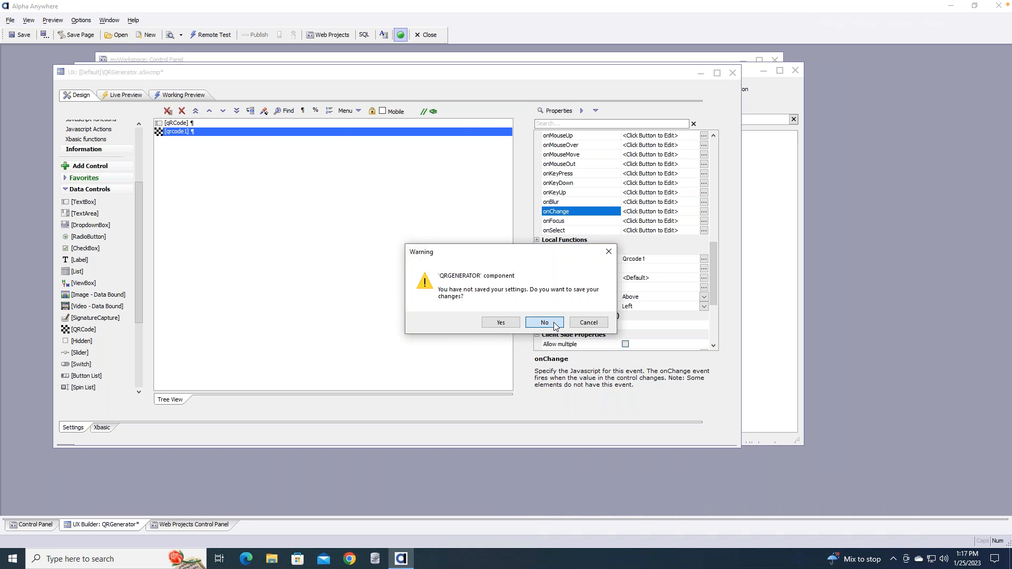
click(552, 323)
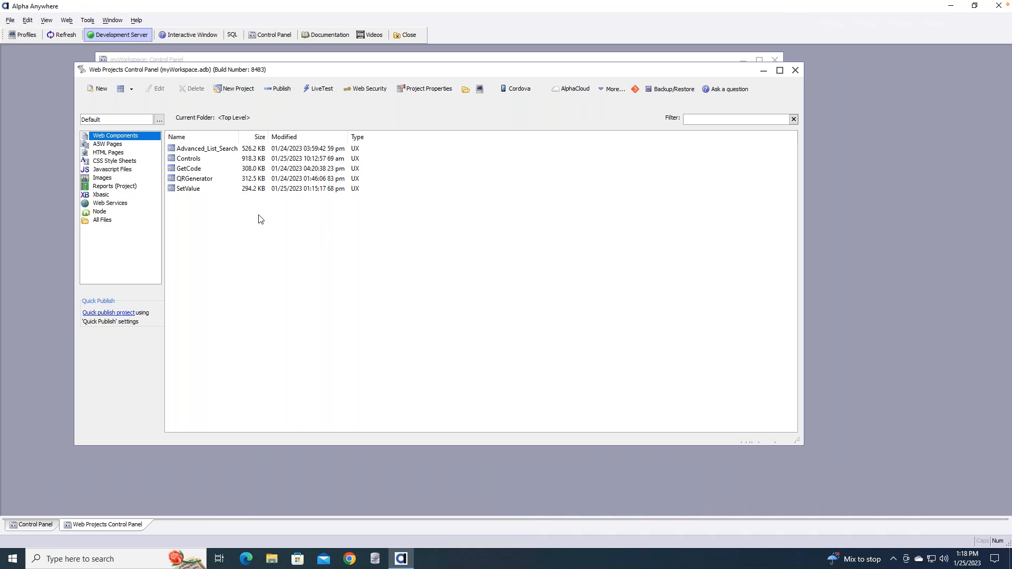
click(196, 179)
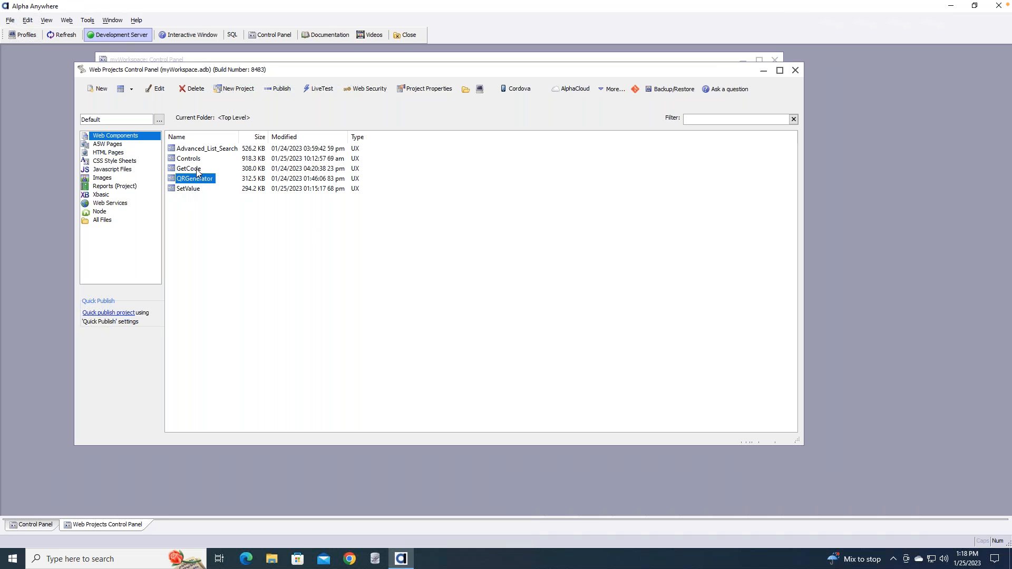
click(197, 169)
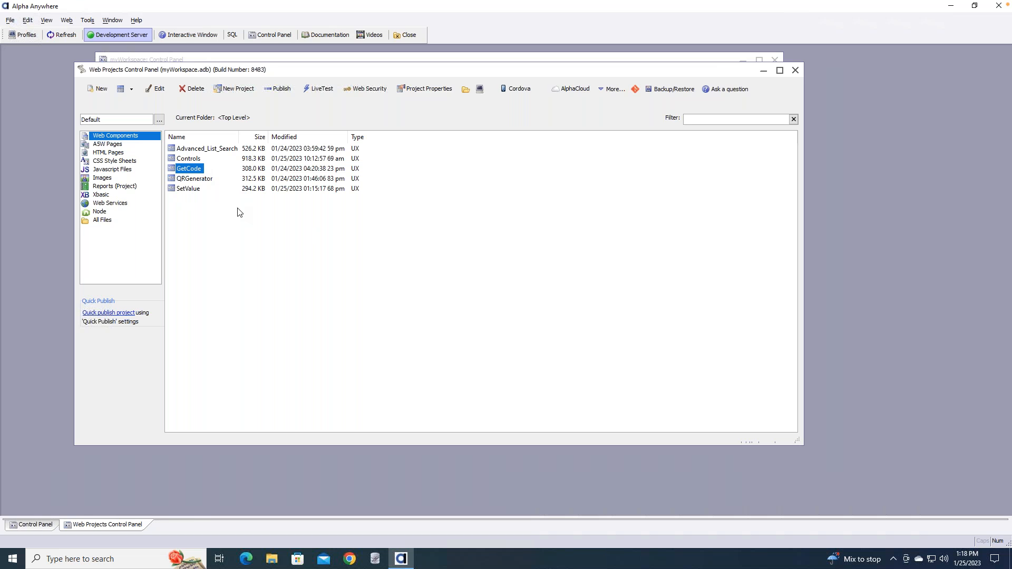
Open GetCode, inspect its EnterCode and Shake controls, and test the code boxes in Working Preview
double_click(187, 172)
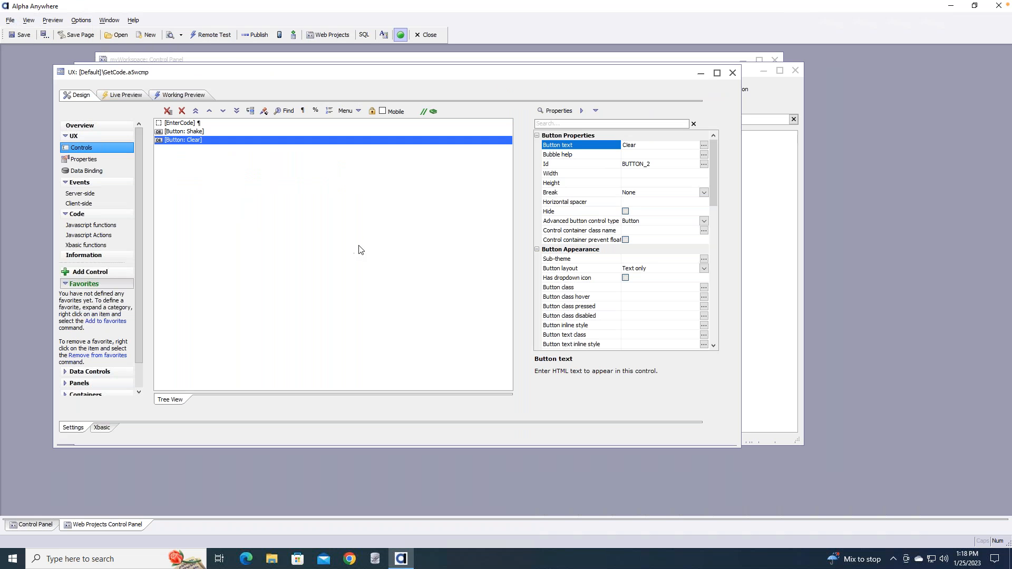
click(220, 125)
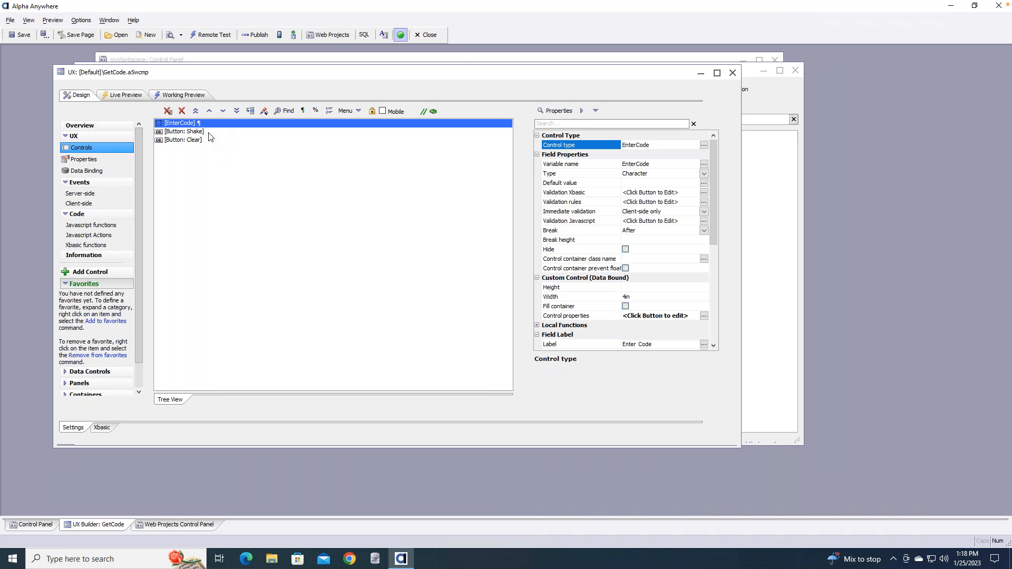
click(211, 134)
click(180, 123)
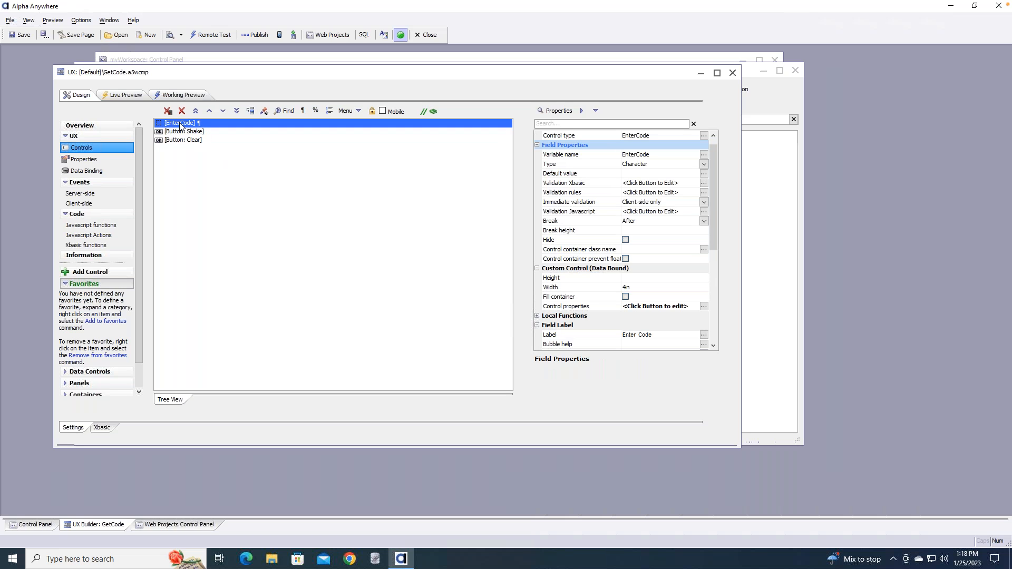
click(182, 95)
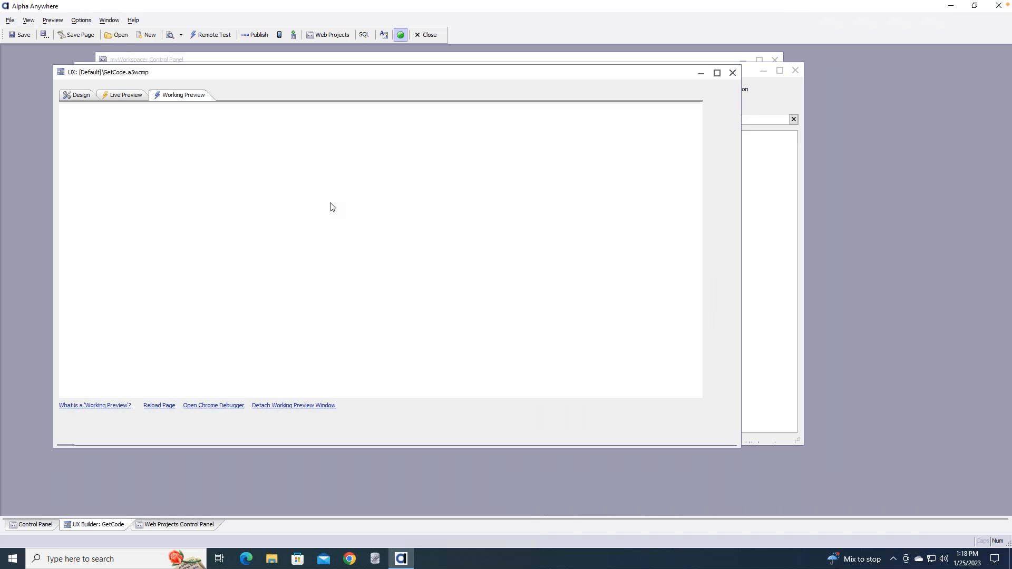
click(82, 129)
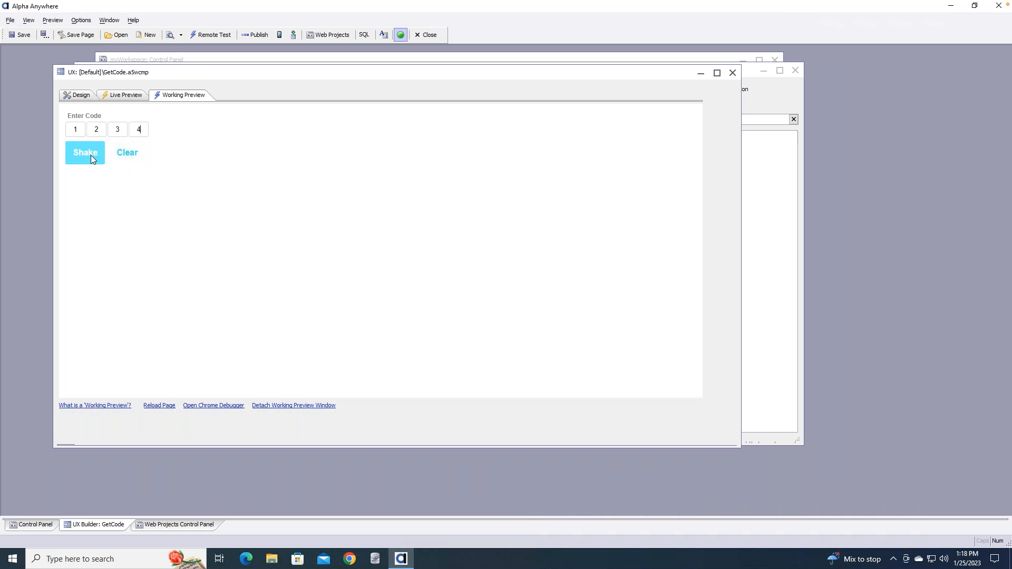
click(86, 98)
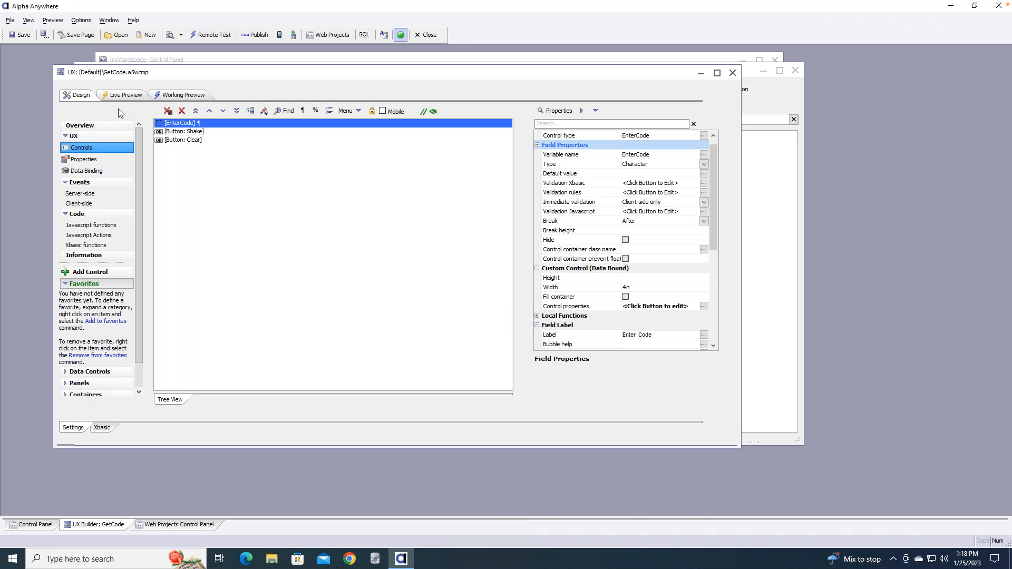
click(192, 132)
double_click(193, 133)
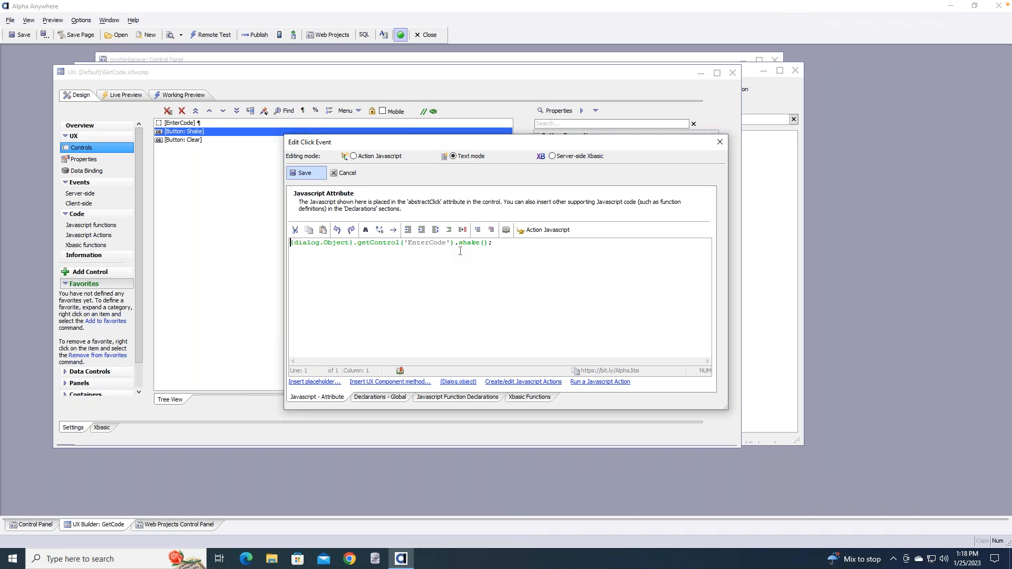
drag(458, 242, 489, 242)
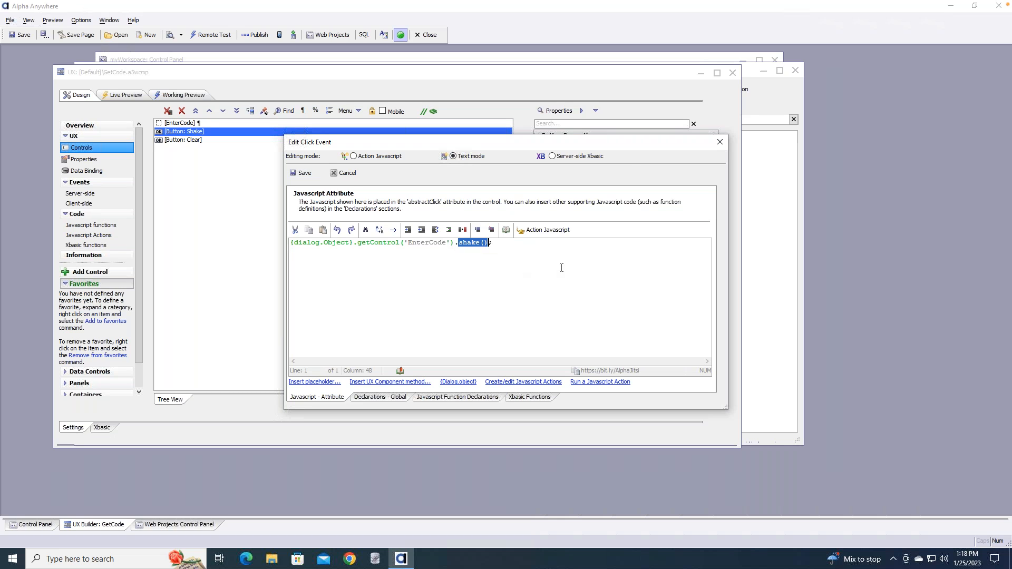
click(720, 142)
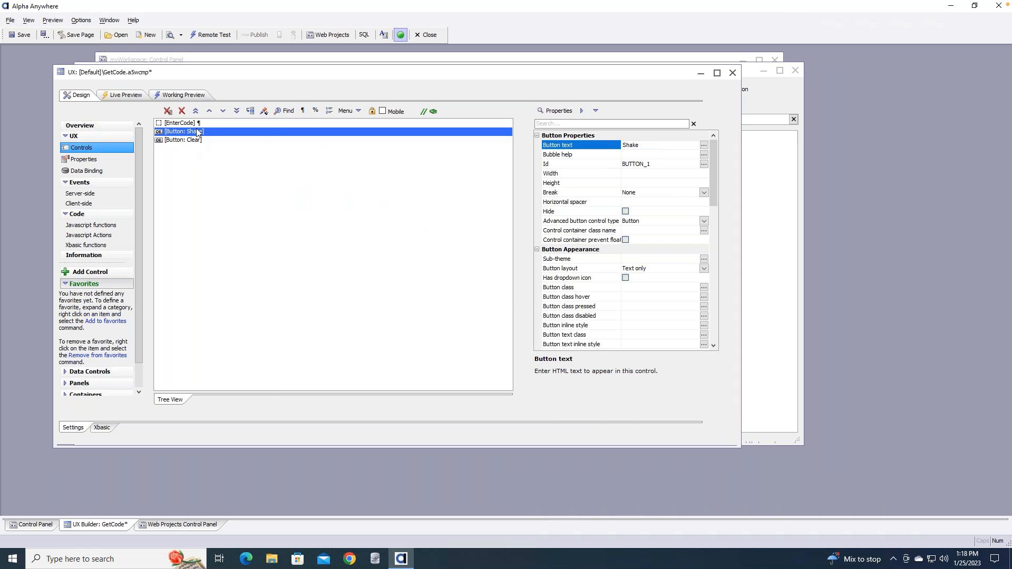
click(182, 95)
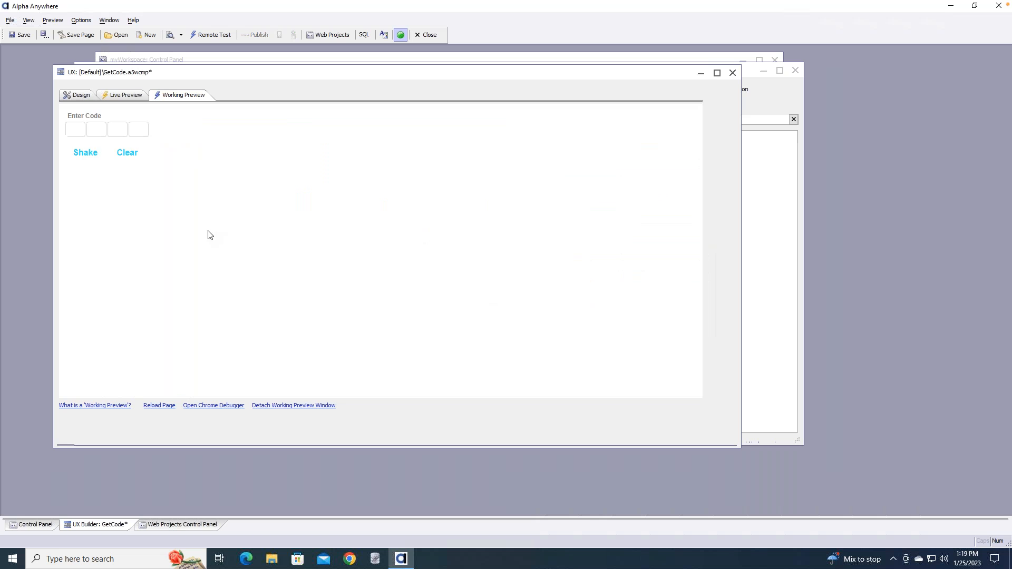
click(87, 155)
click(79, 130)
text(1234)
click(92, 157)
click(134, 155)
click(80, 95)
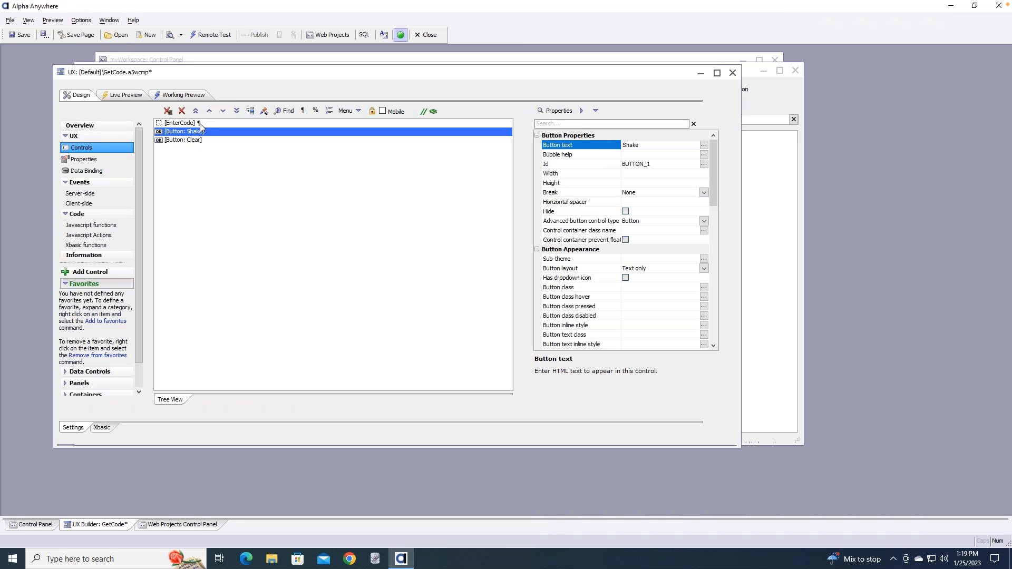
Close GetCode without saving, then open Advanced_List_Search's List Builder for list1, moved left
click(200, 123)
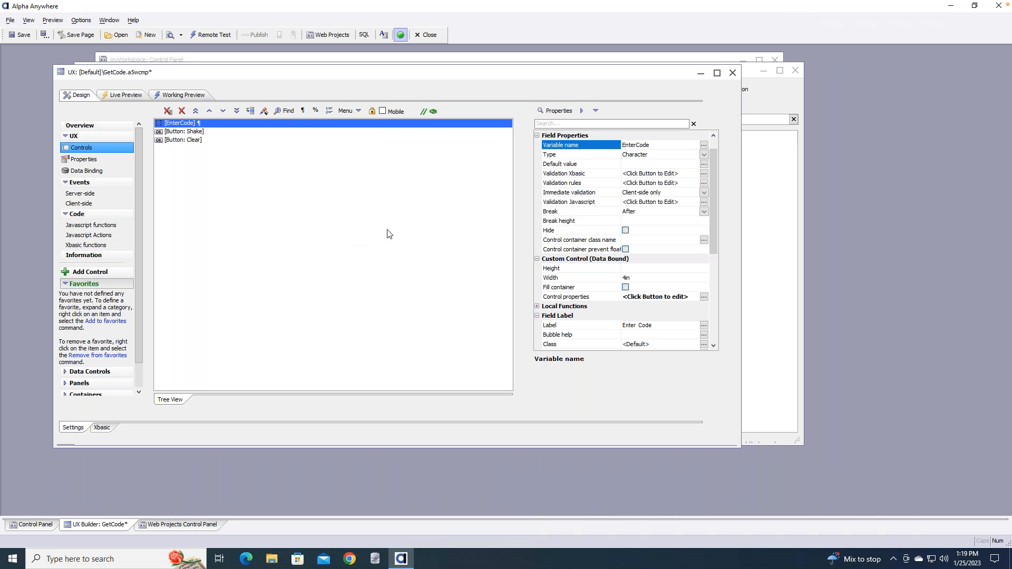
click(733, 73)
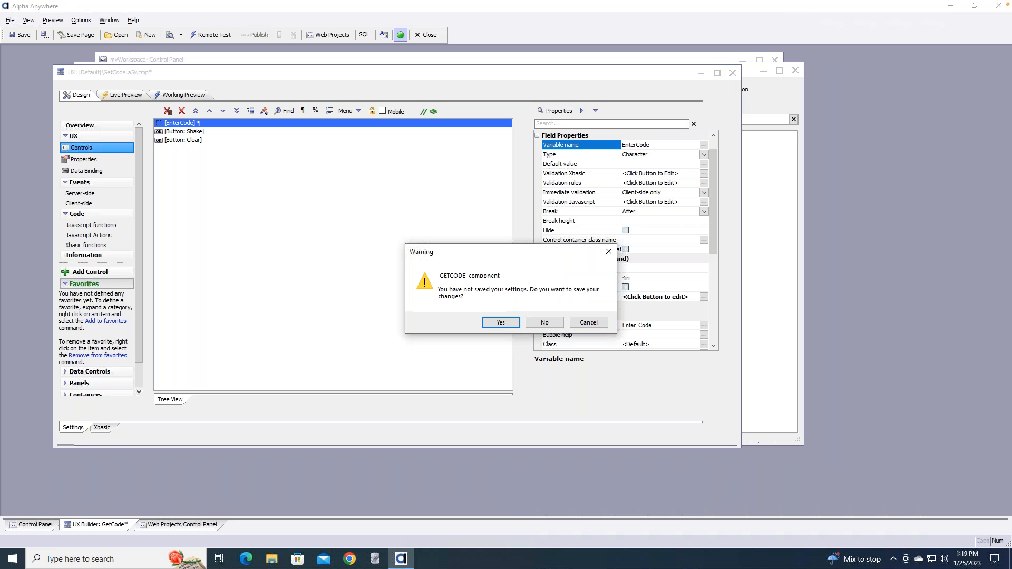
click(546, 324)
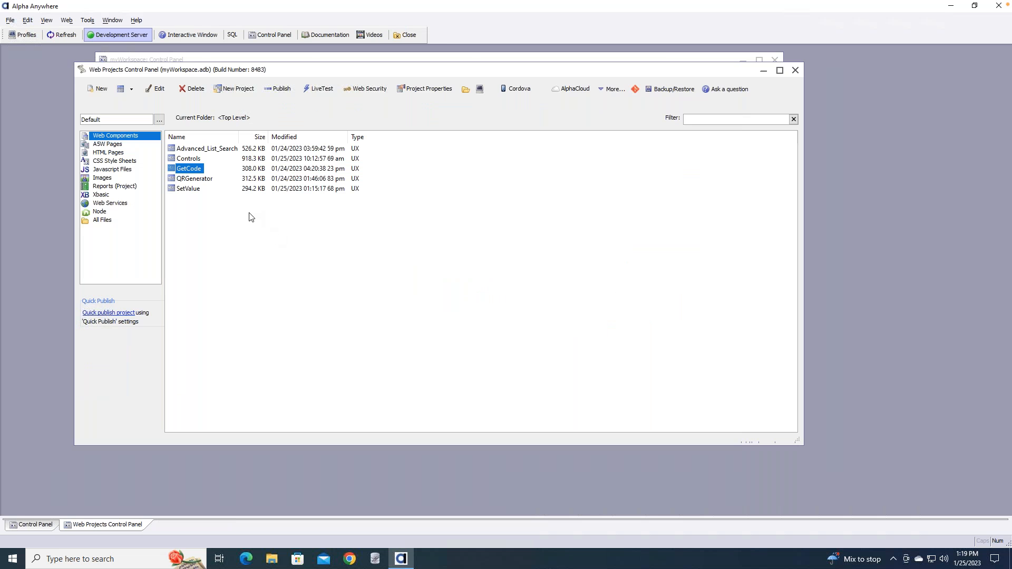
click(205, 150)
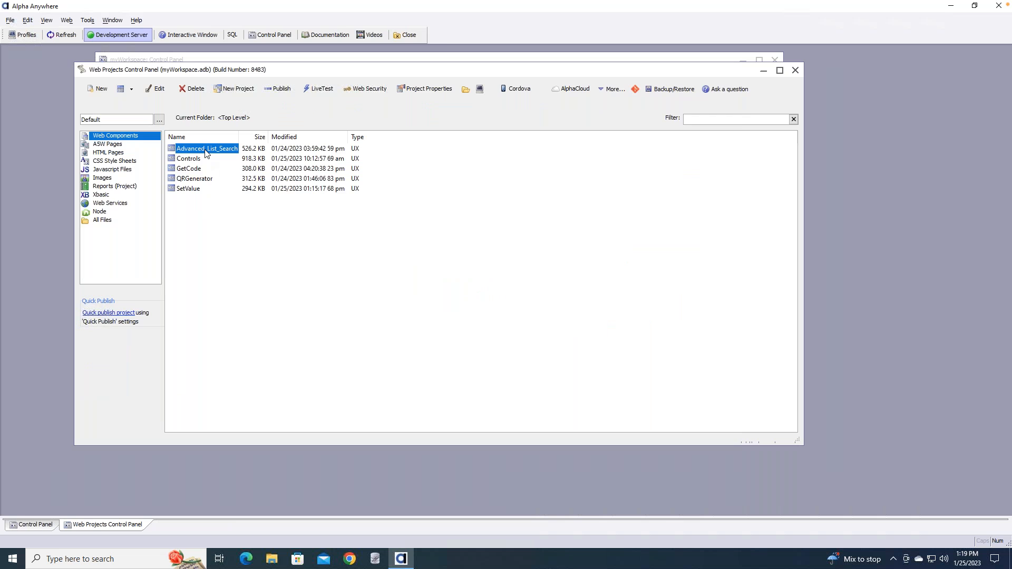
double_click(206, 149)
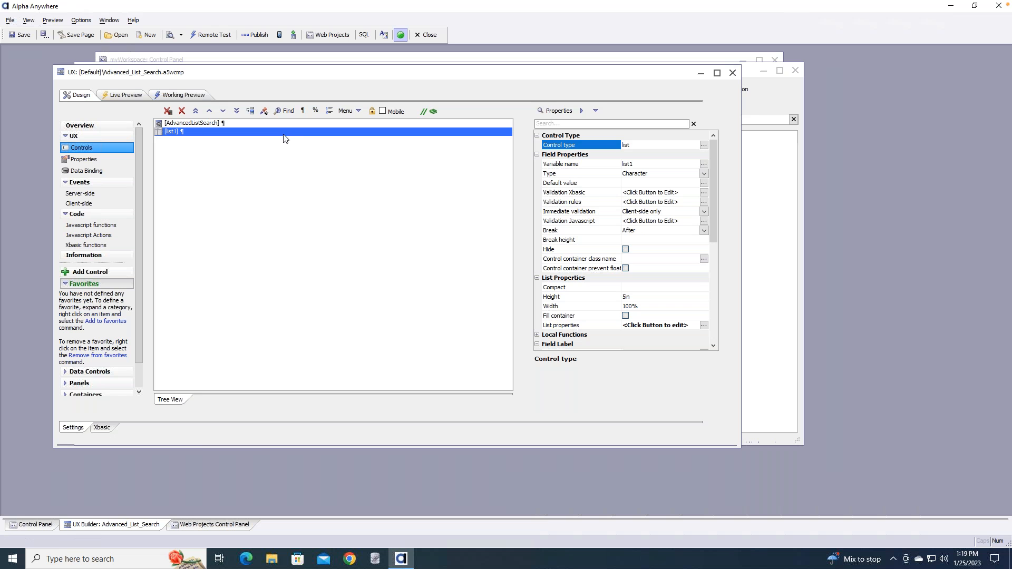
drag(374, 85, 275, 80)
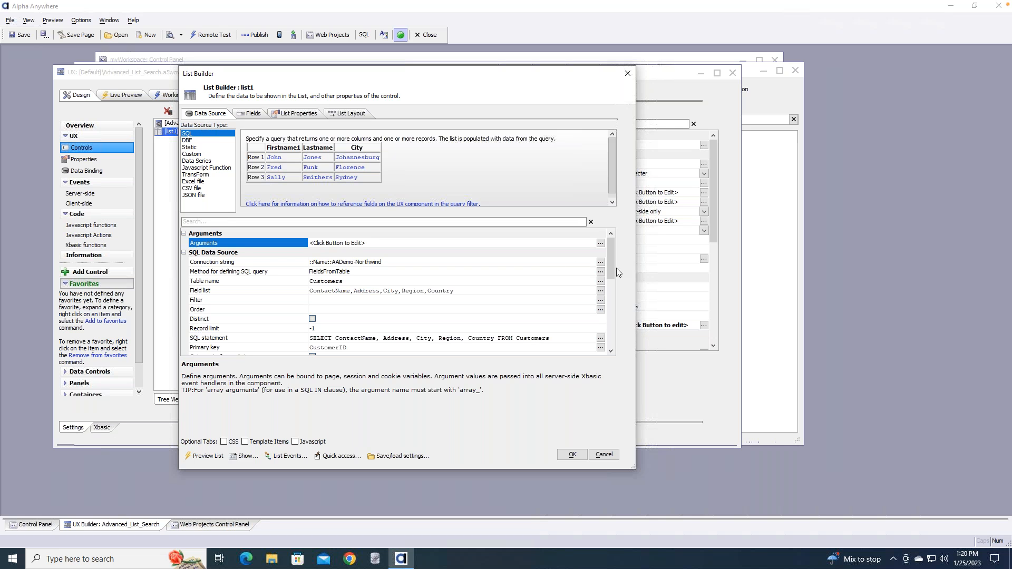
Check list1's AADemo-Northwind connection string and cancel, leaving it unchanged
click(601, 262)
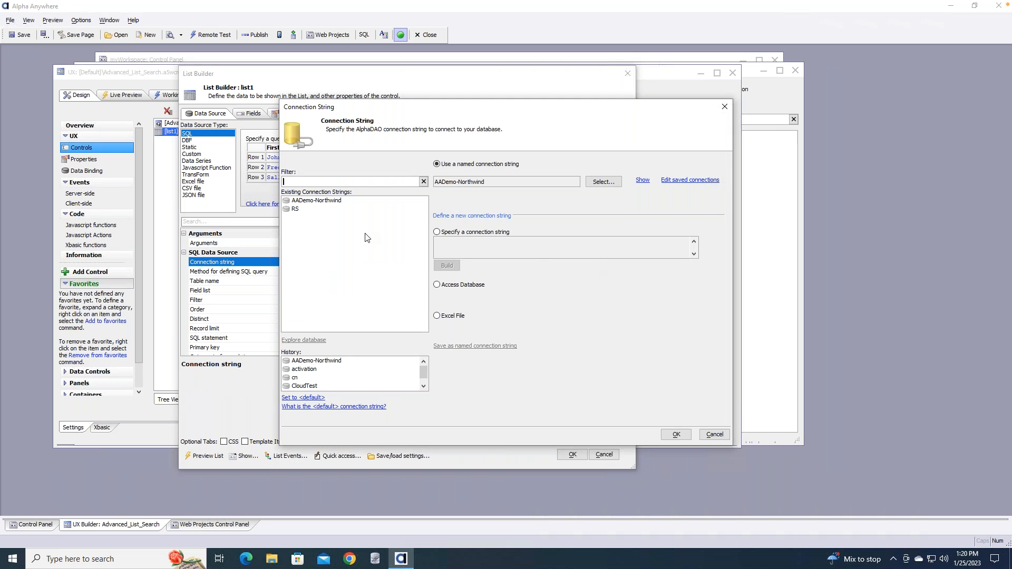
click(323, 202)
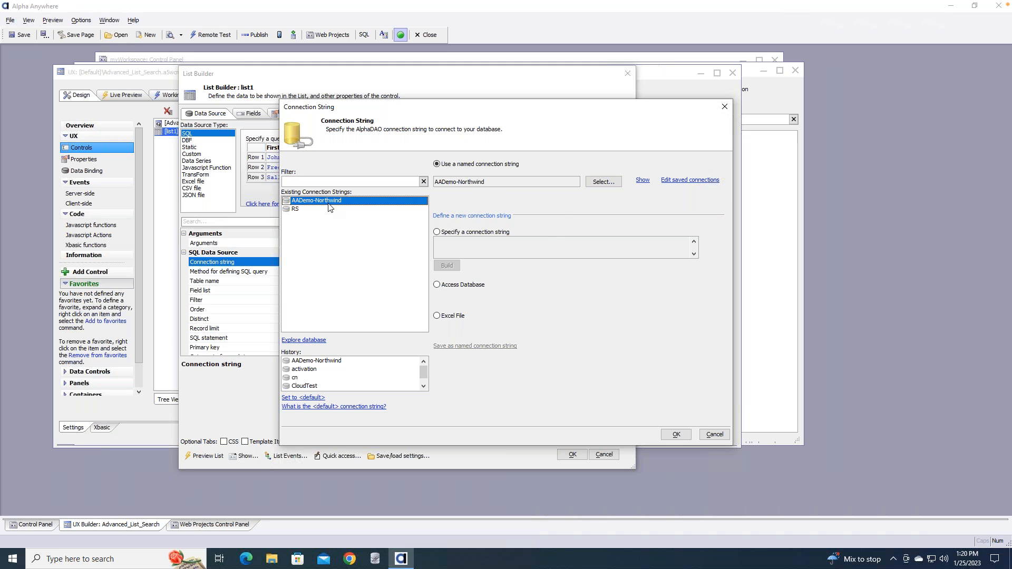
click(716, 434)
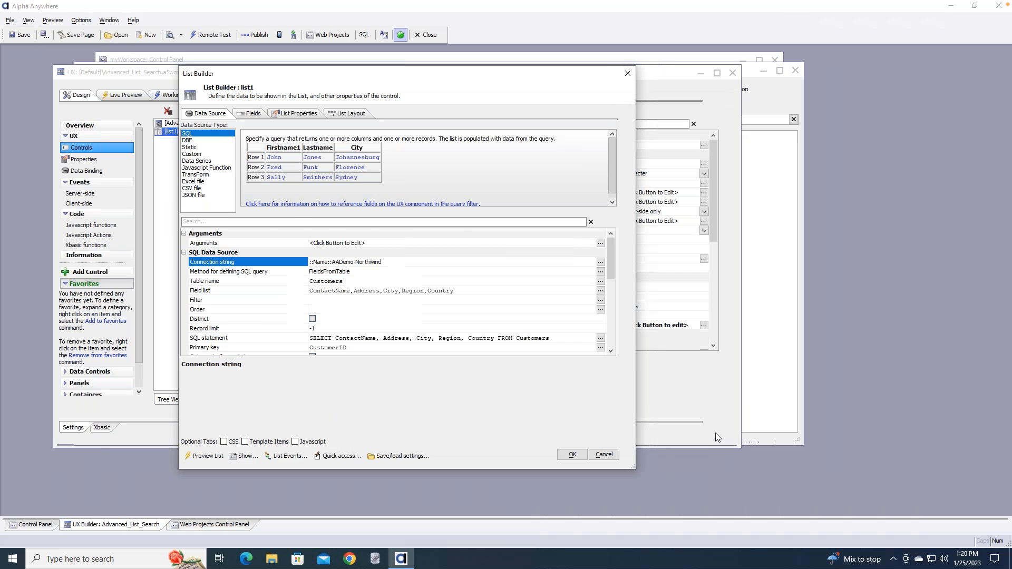
Review the SQL query, table name and field list, then show the ContactName–Country field properties
click(372, 271)
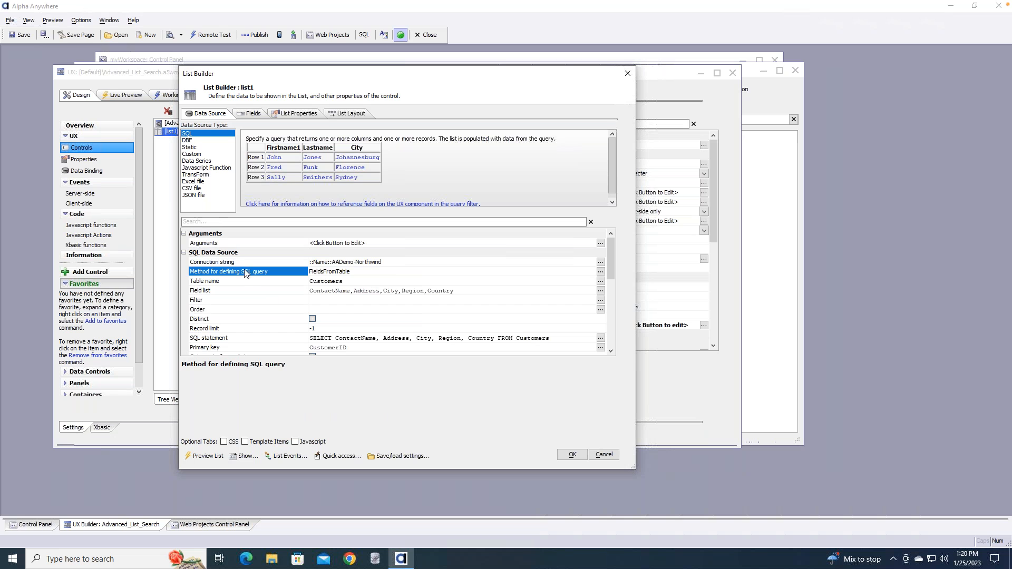
click(348, 282)
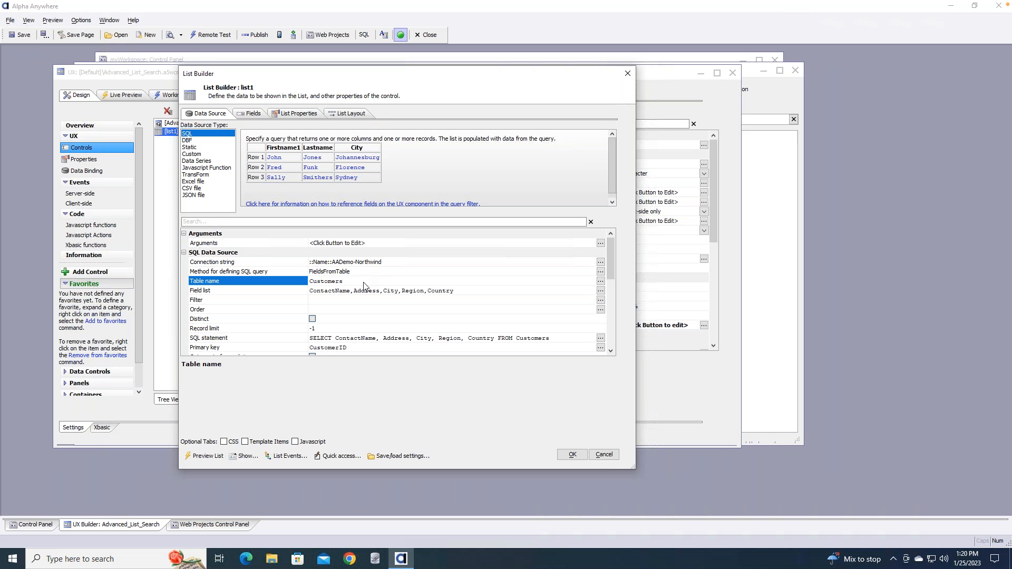
click(389, 293)
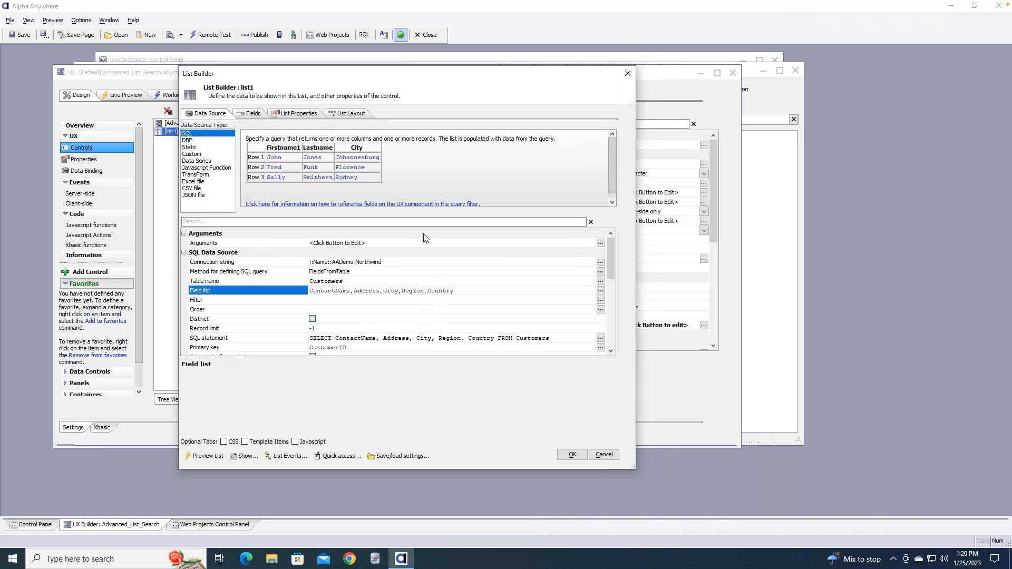
click(255, 113)
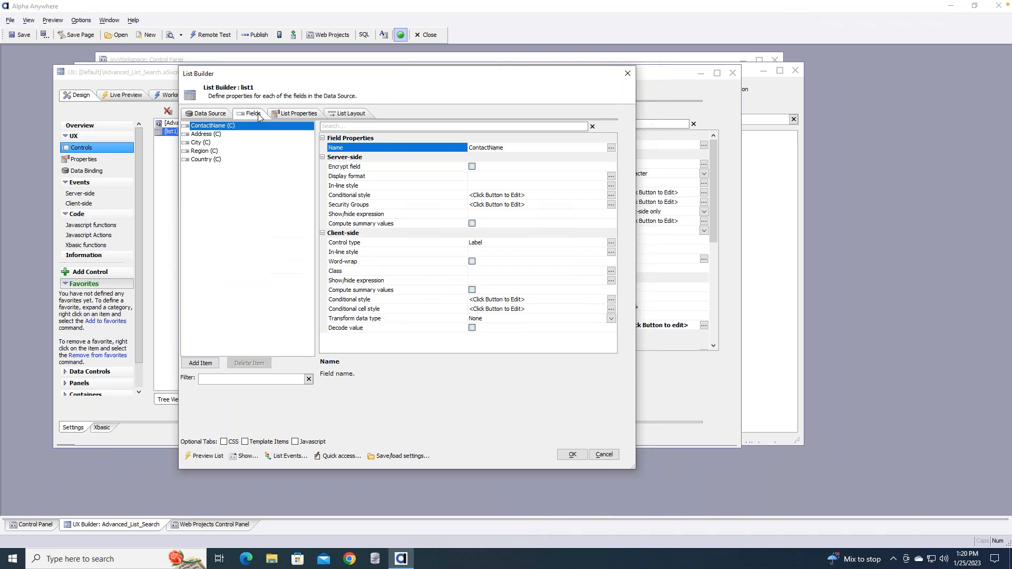
Review list1's list properties and layout, preview its data, then close the preview and accept the List Builder
click(304, 115)
click(356, 113)
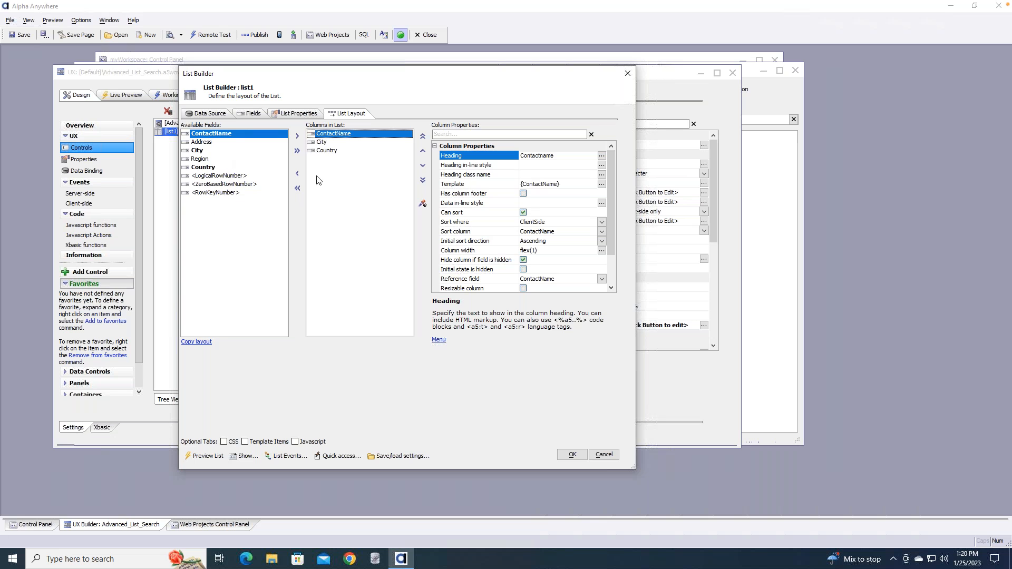
click(196, 455)
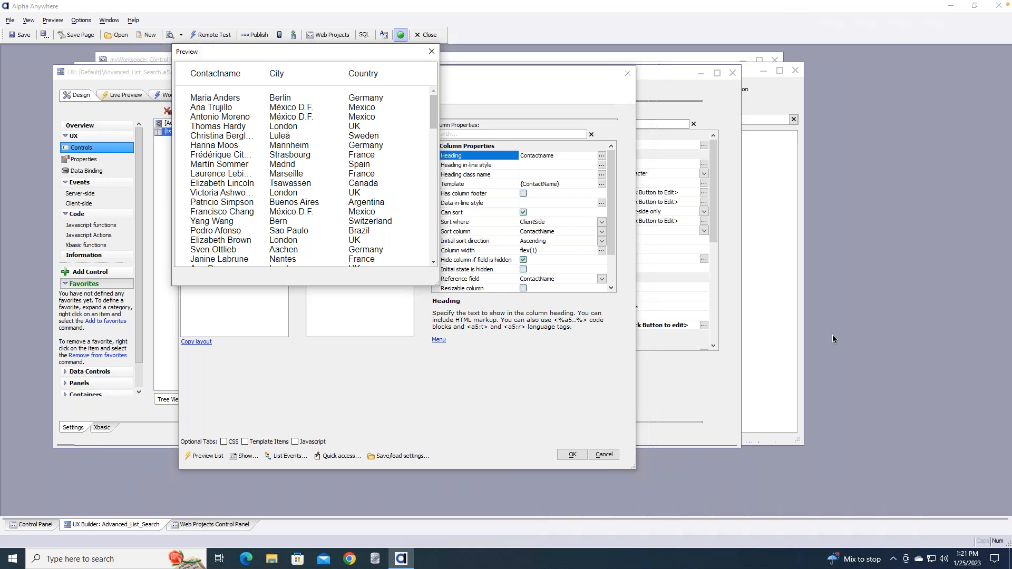
click(431, 51)
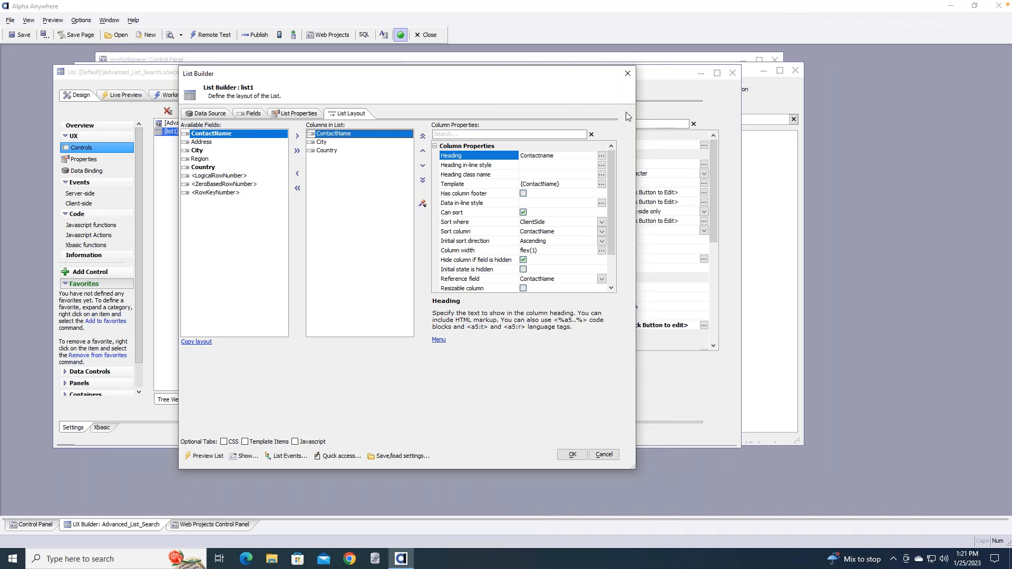
click(629, 75)
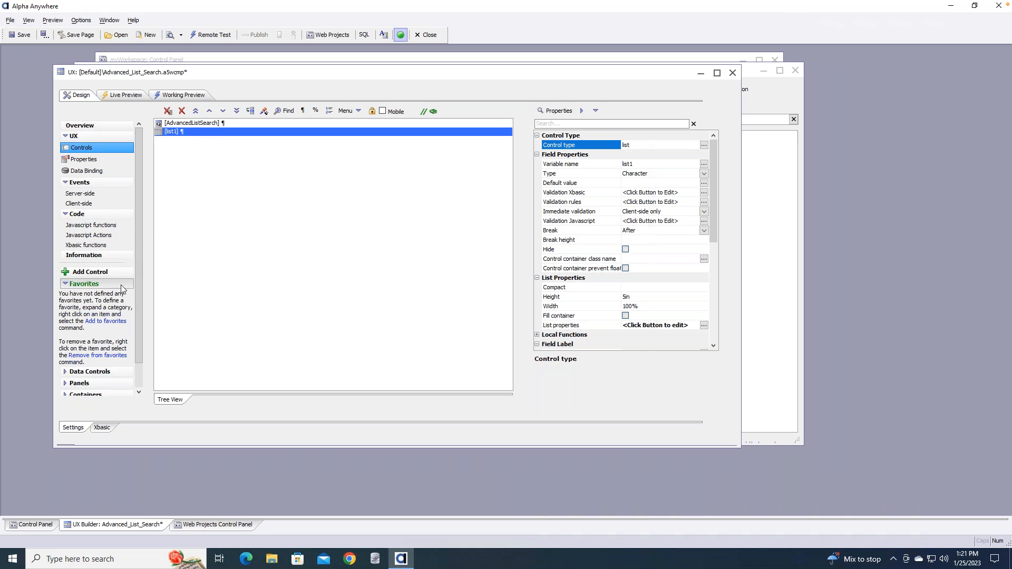
Expand Other Controls and filter the Add Control dialog for 'adv', closing it without adding anything
drag(138, 229, 148, 347)
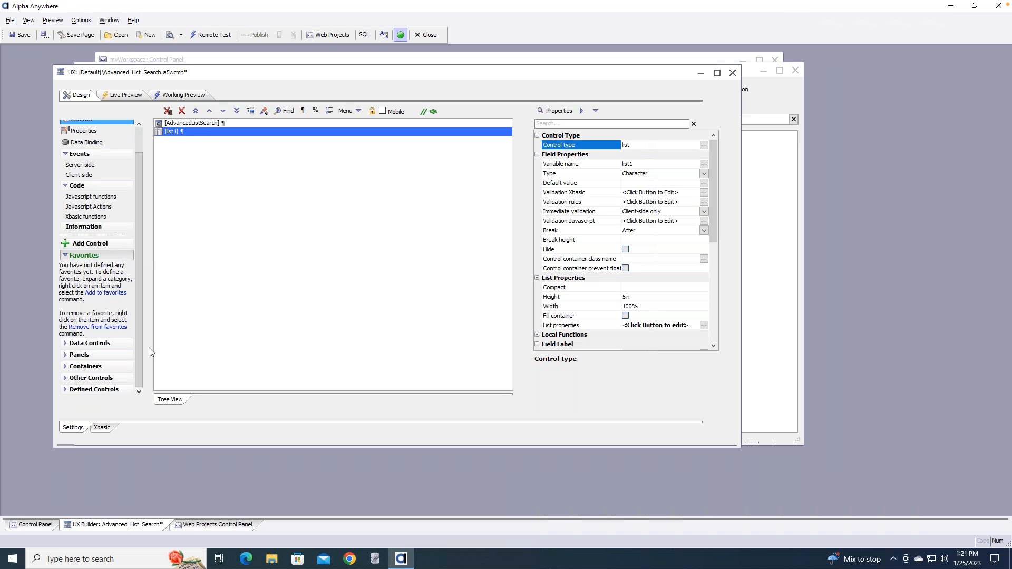
click(64, 378)
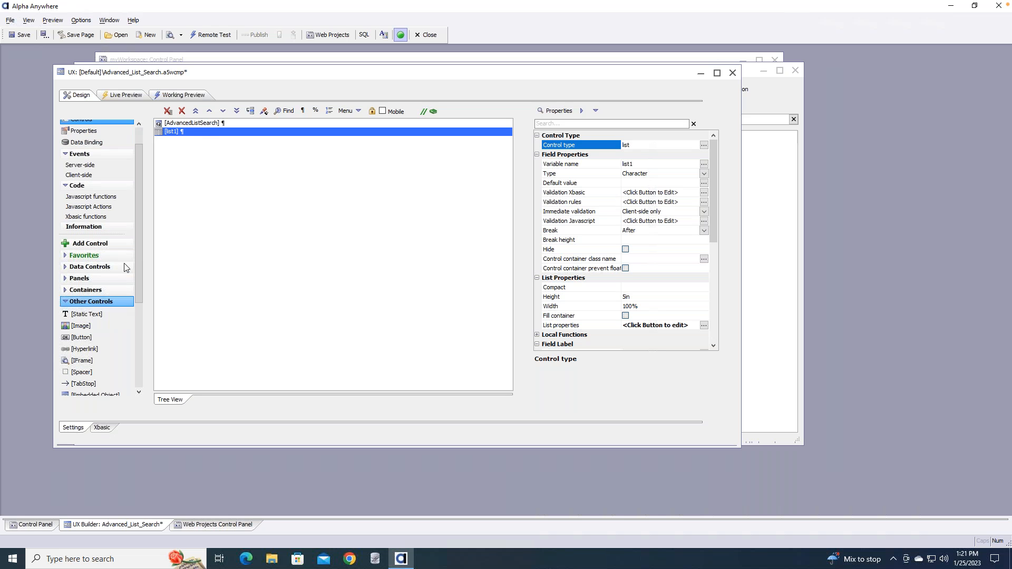
drag(137, 246, 137, 203)
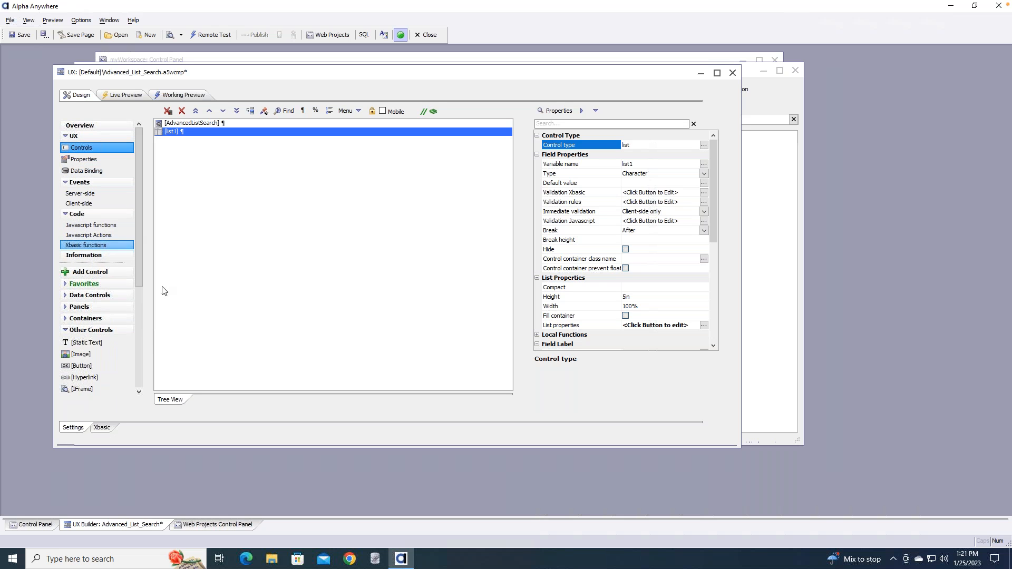
click(85, 273)
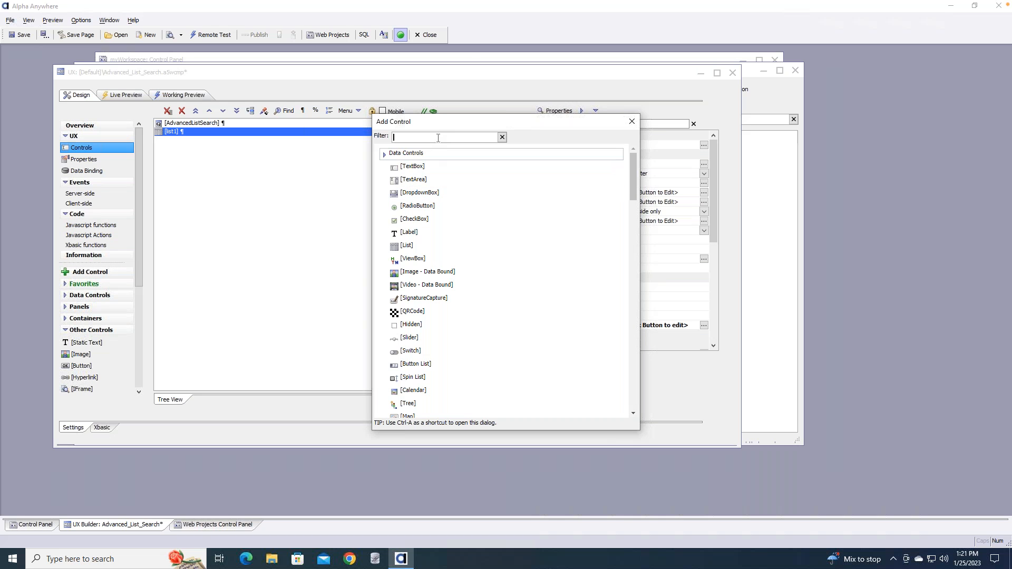
text(adv)
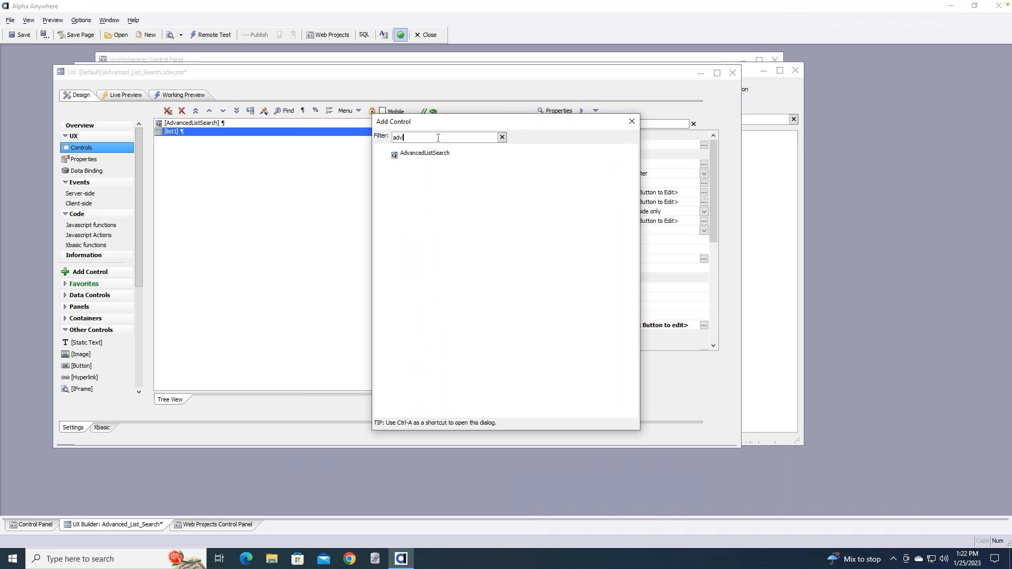
click(631, 123)
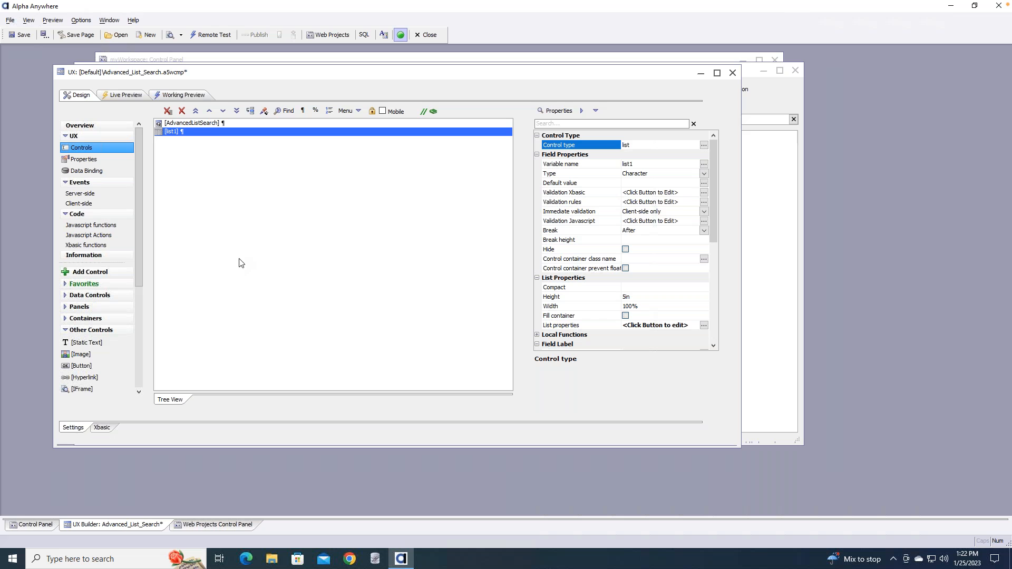
Open the AdvancedListSearch configuration, cancel it unchanged, and start a Live Preview
double_click(201, 122)
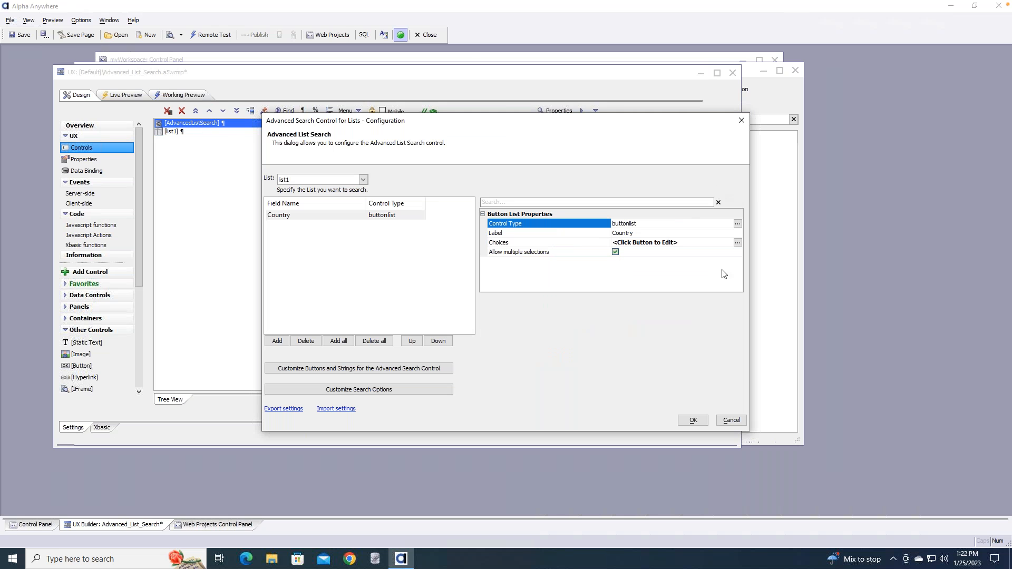
click(731, 420)
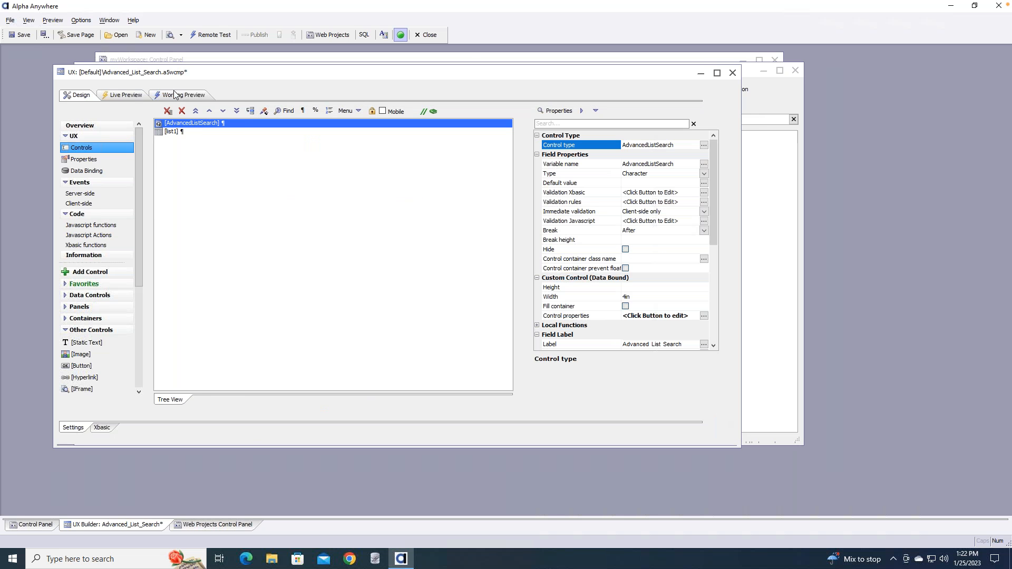
click(131, 95)
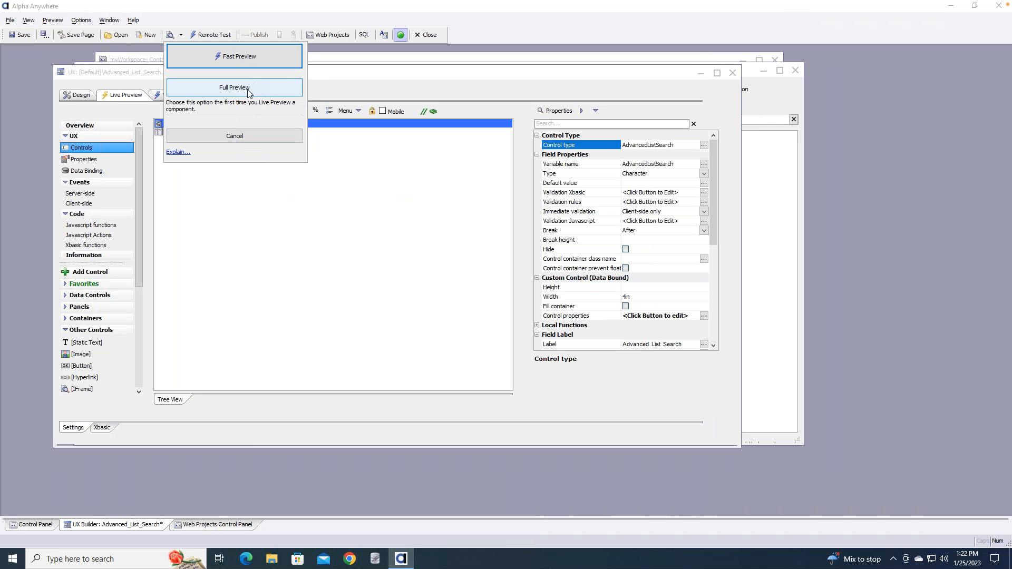
Run a Full Preview, select a contact's row, and list the fields available for a new search
click(247, 89)
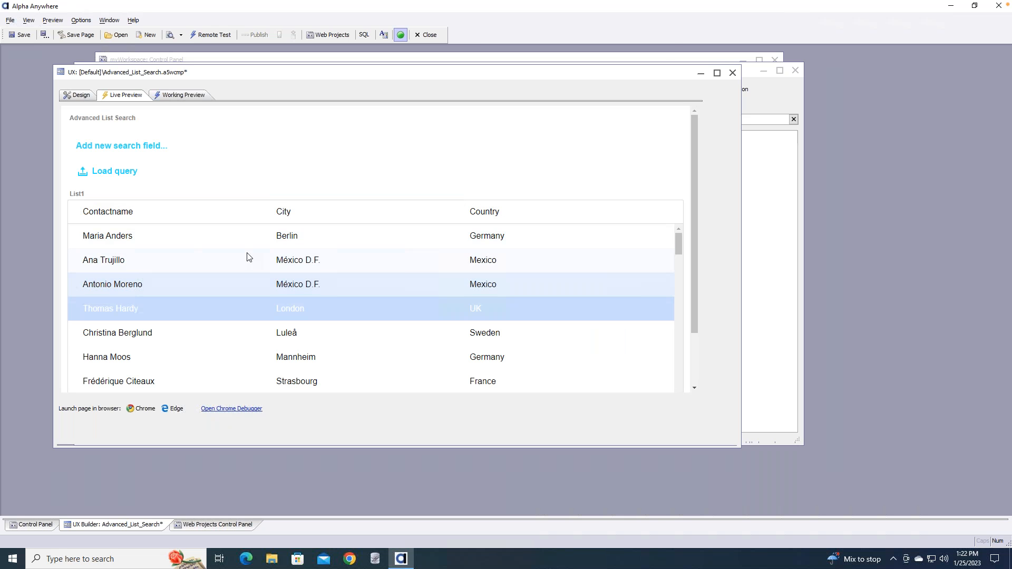
click(218, 316)
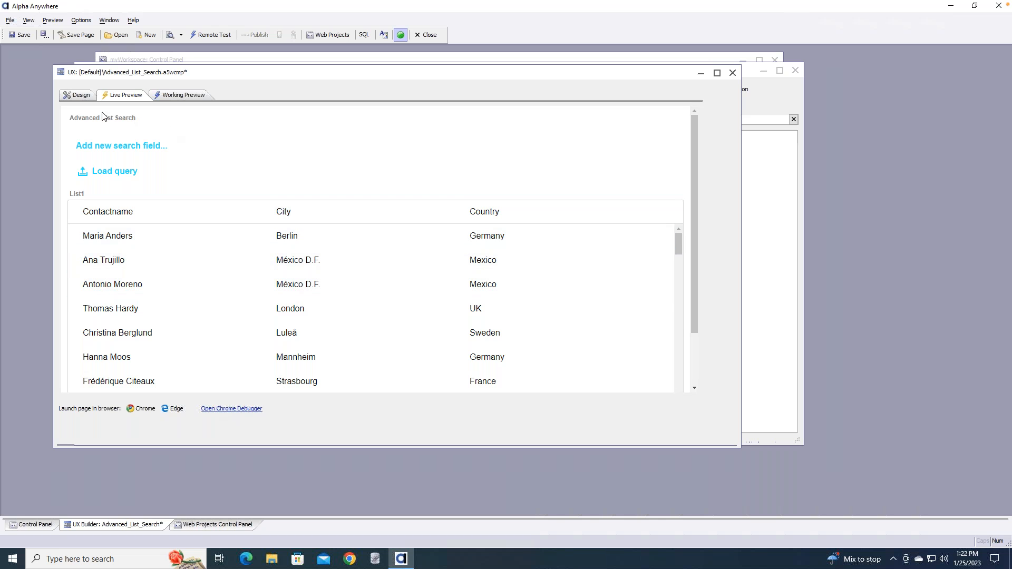
click(124, 148)
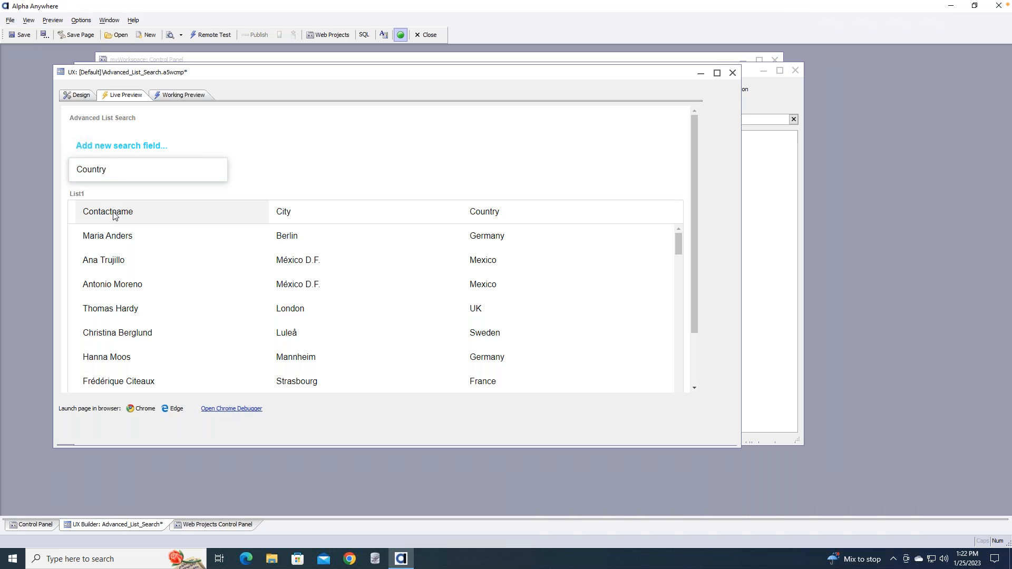
Add a Country search, filter the preview list to Germany, and attempt to save the query
click(122, 172)
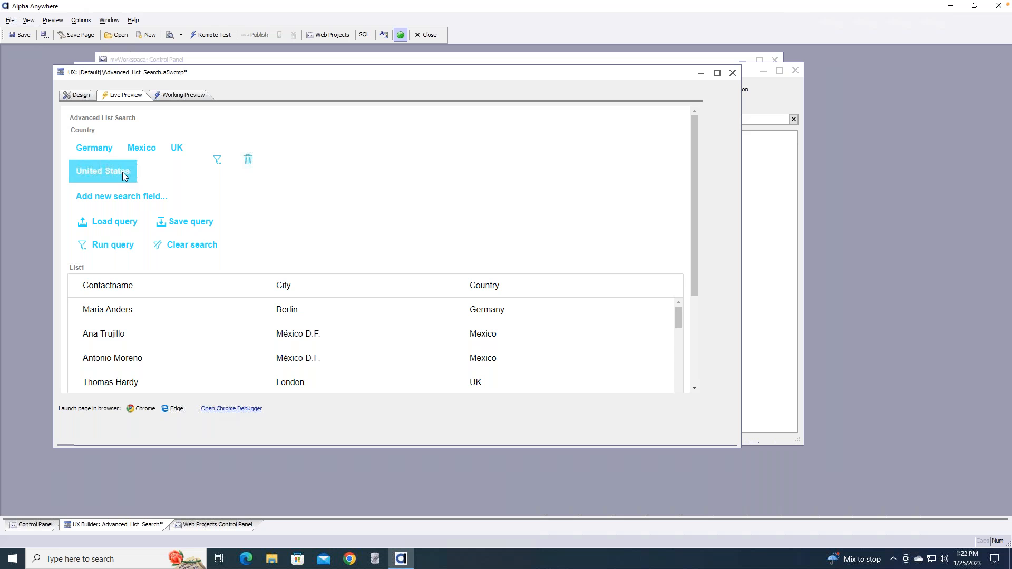
click(179, 149)
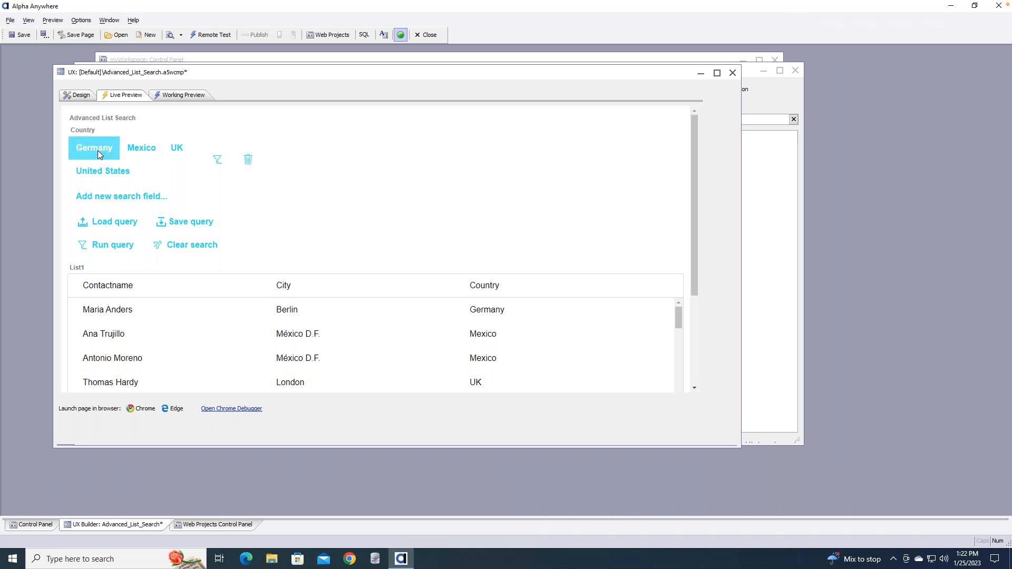
click(122, 240)
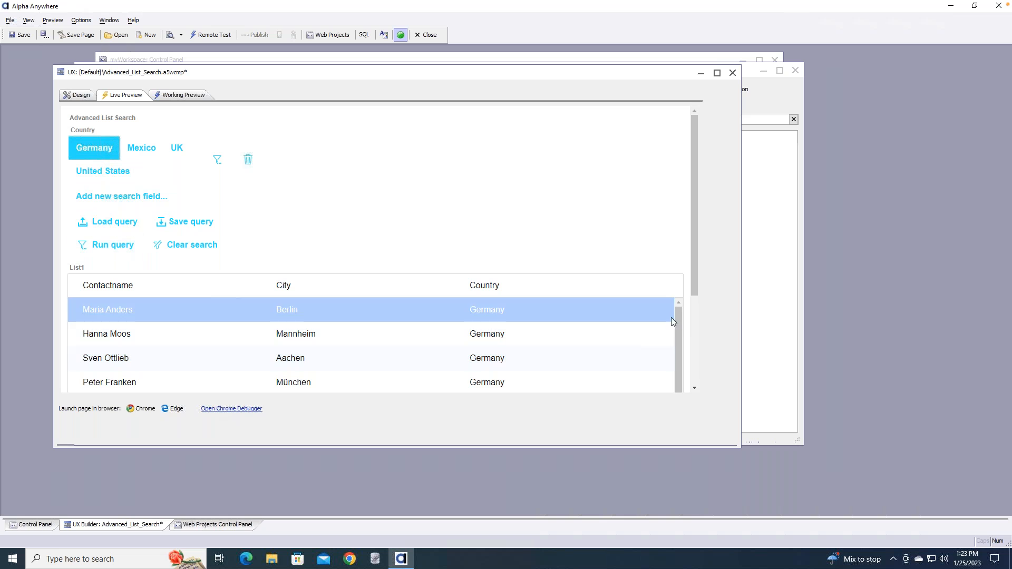
drag(678, 318, 677, 285)
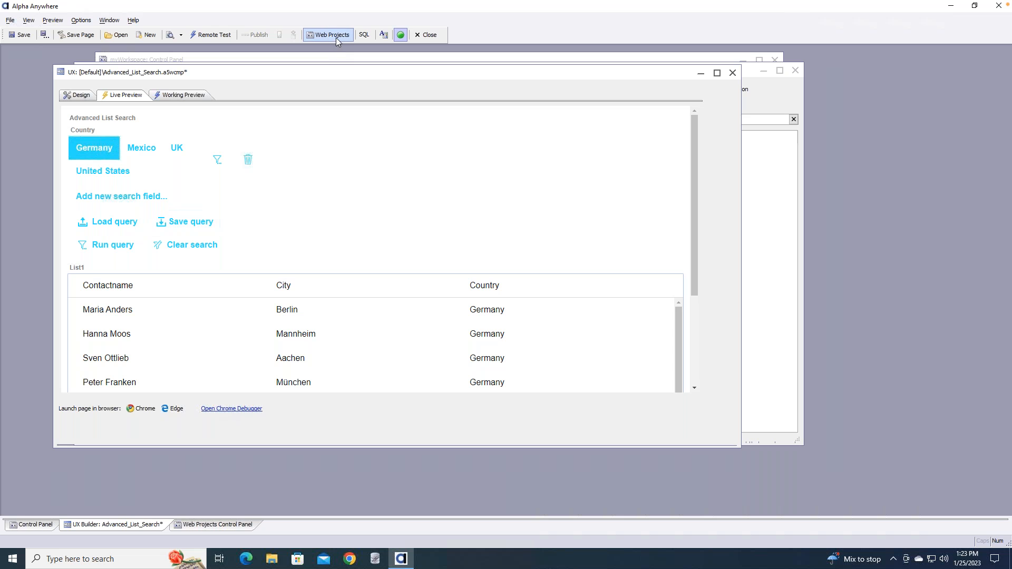
click(191, 224)
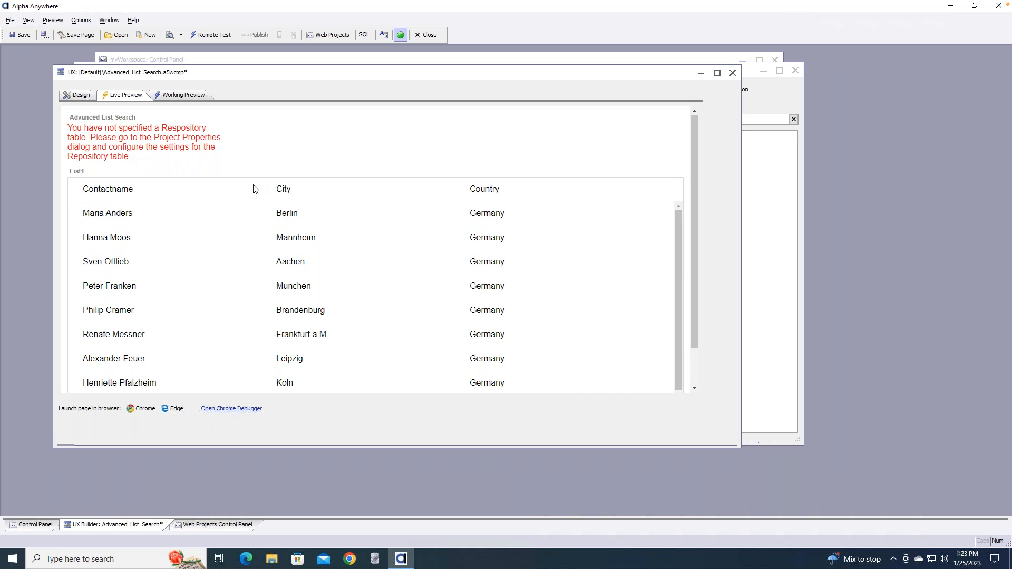
Check the web project's Repository Settings, which are SQL with no table name, then close Project Properties
drag(306, 72, 296, 131)
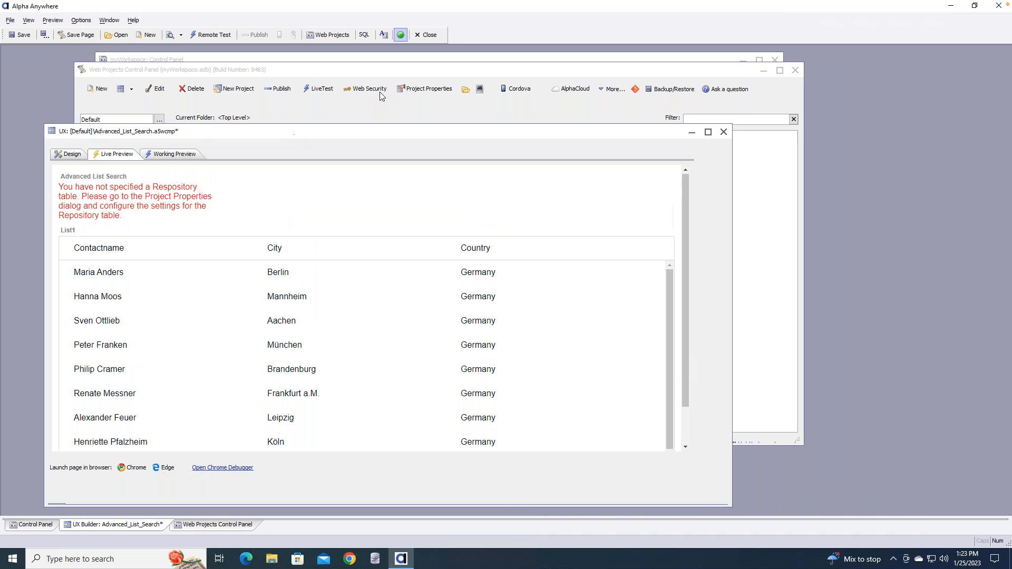
click(430, 90)
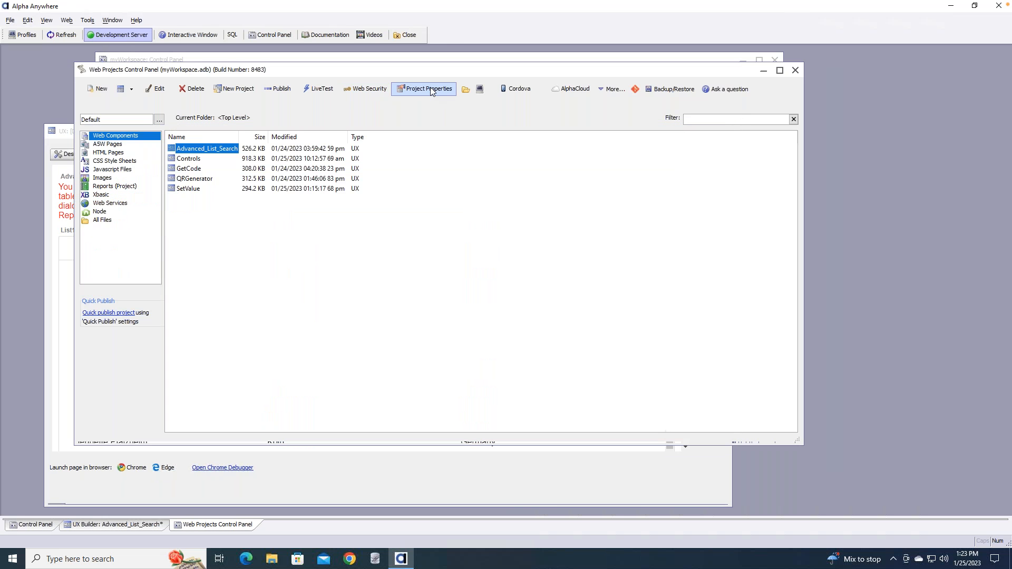
click(430, 89)
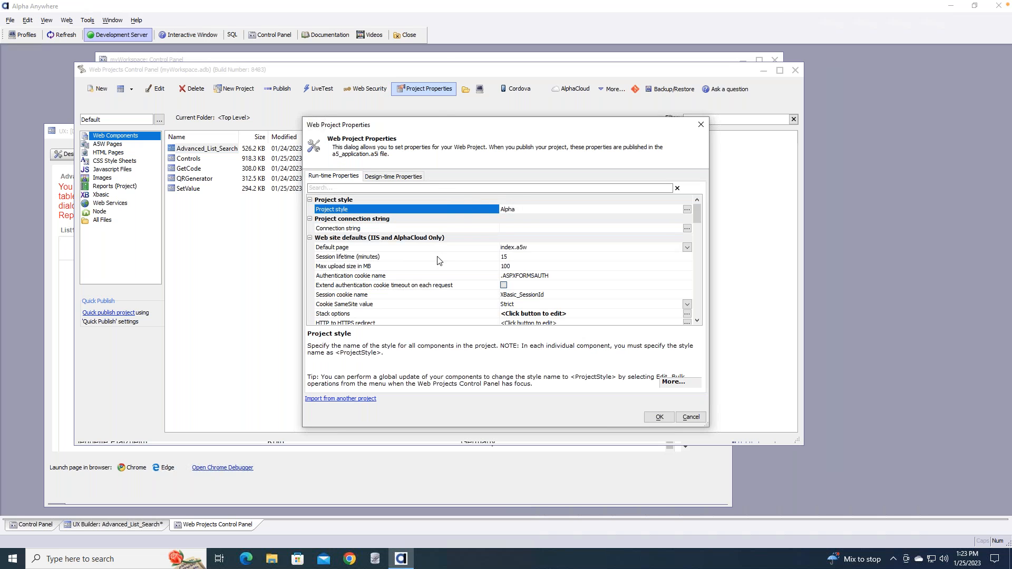
scroll(578, 254, down, 1)
drag(697, 224, 694, 285)
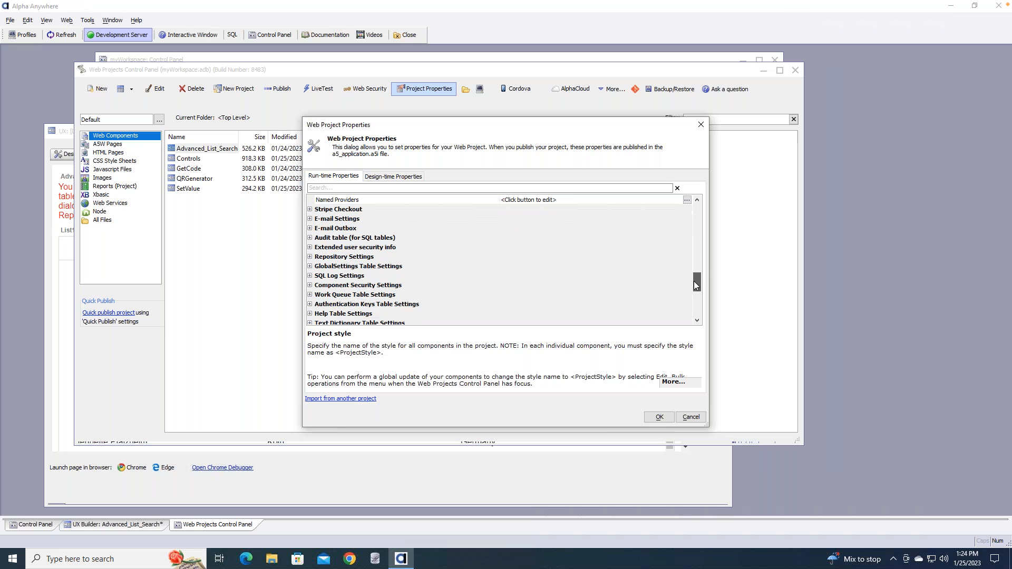
double_click(317, 258)
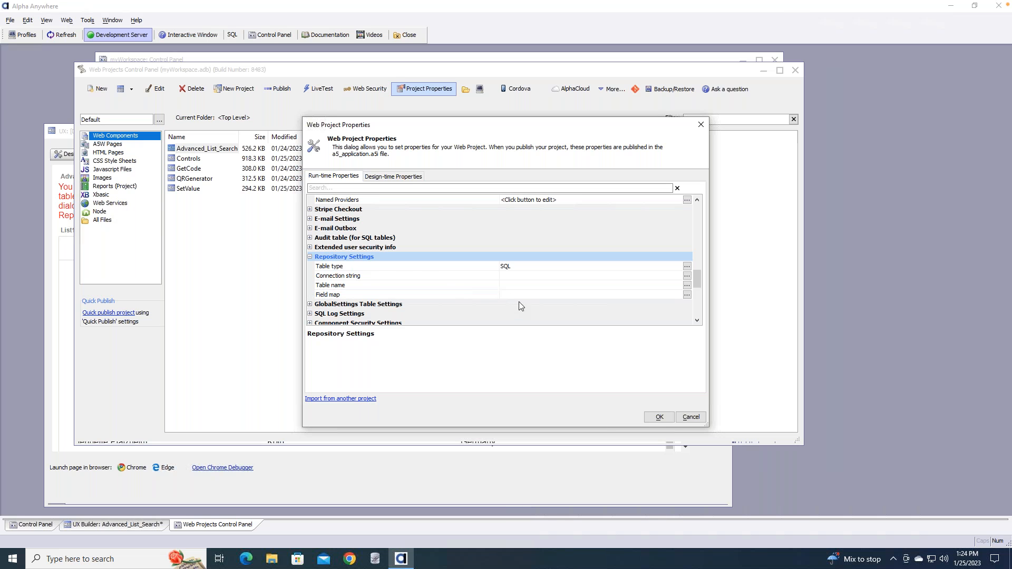
click(702, 125)
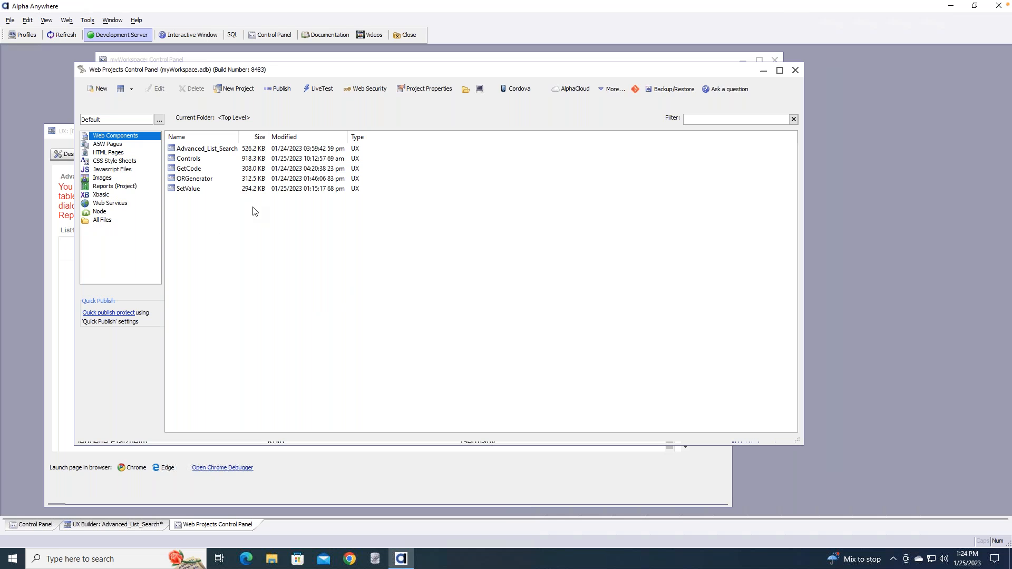
Bring the Advanced_List_Search builder back to the front in design view and shift it upward
click(322, 86)
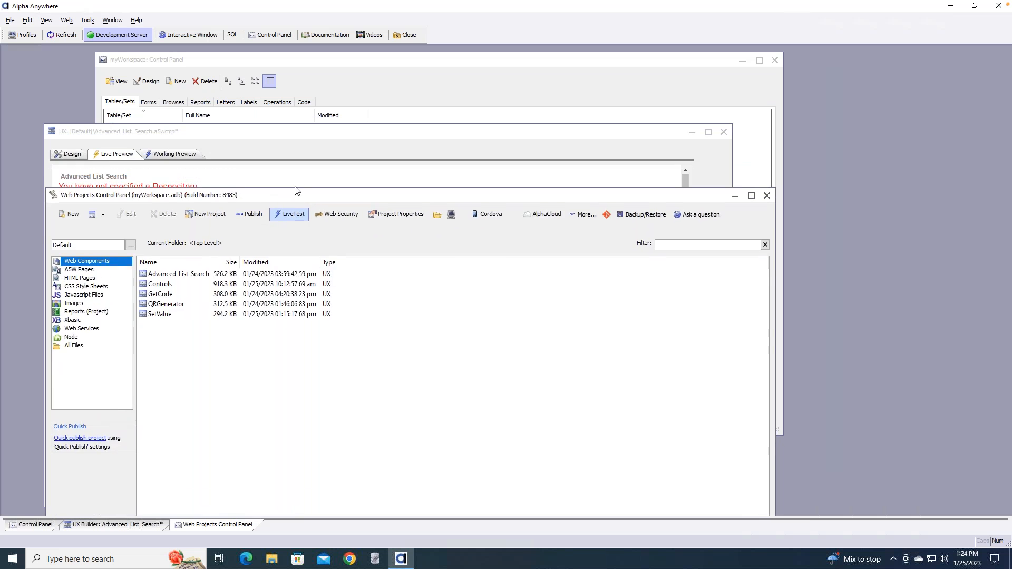
click(312, 141)
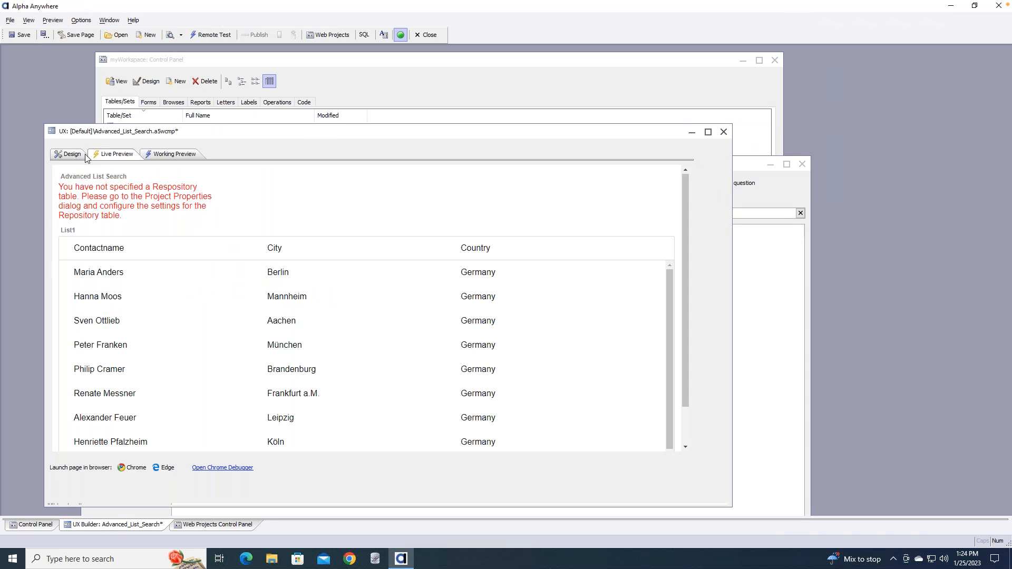
click(74, 155)
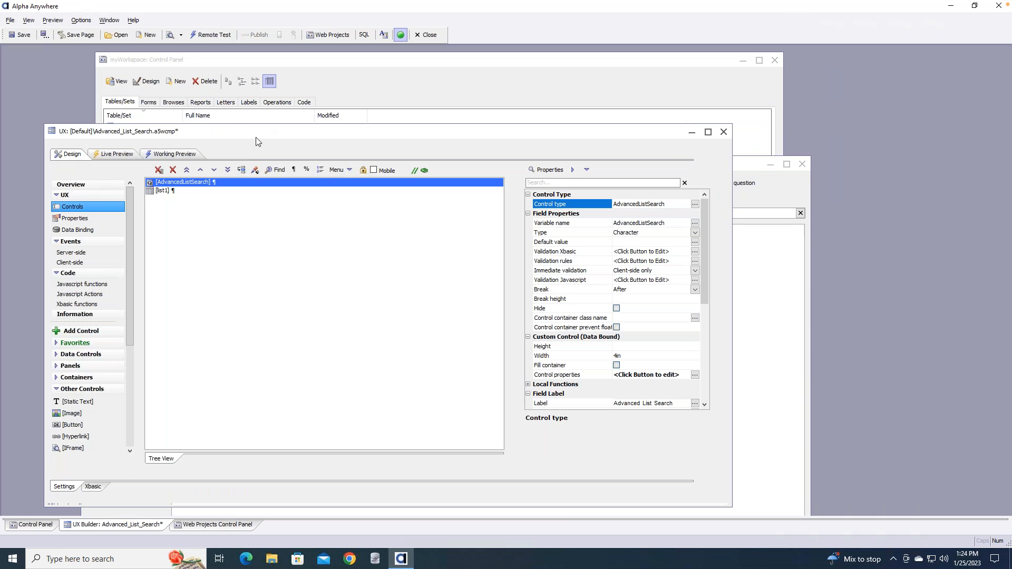
drag(260, 131, 248, 87)
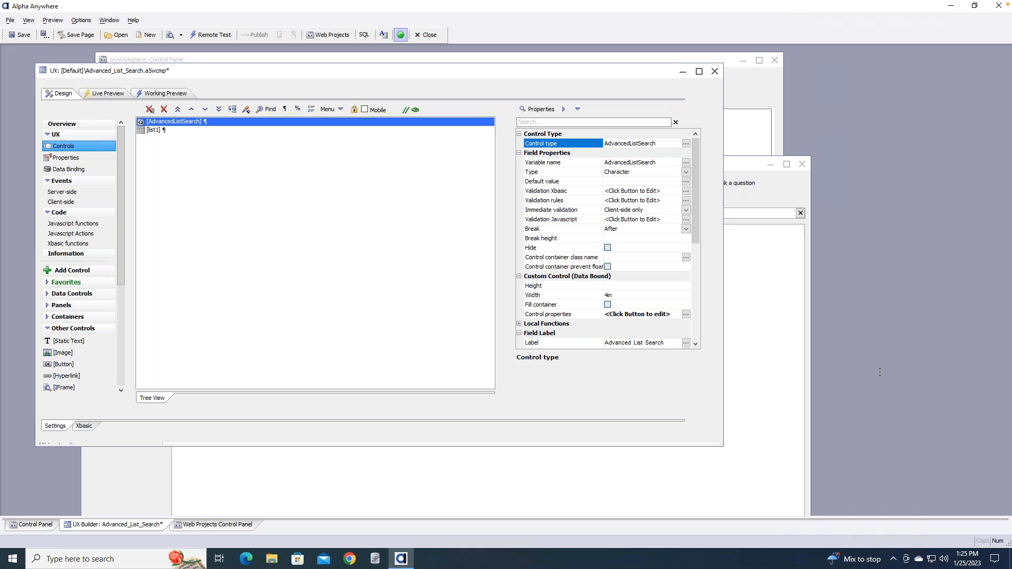
After finding no bookmarks, bookmark the AdvancedListSearch and list1 controls
click(416, 110)
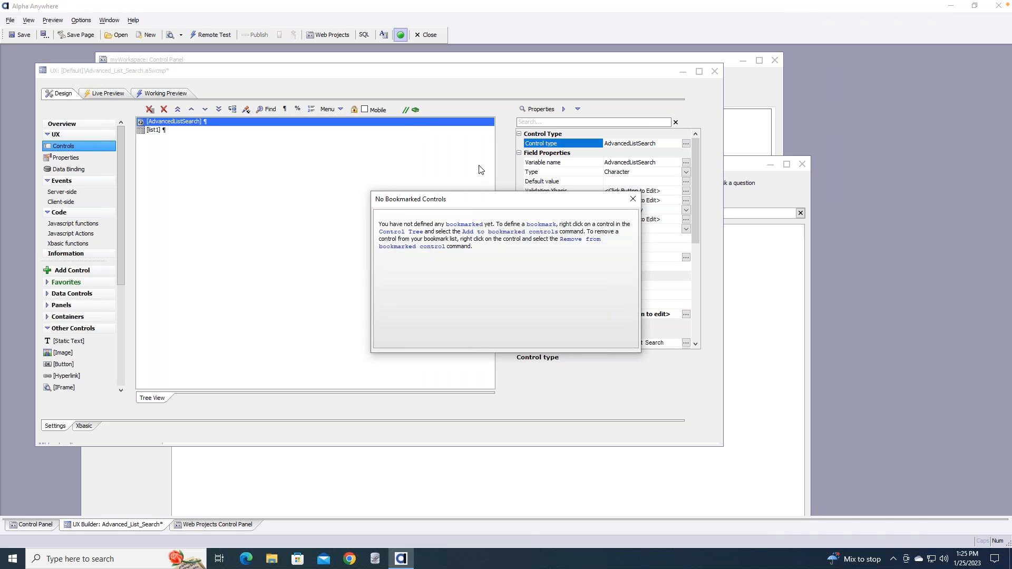
click(635, 199)
right_click(183, 121)
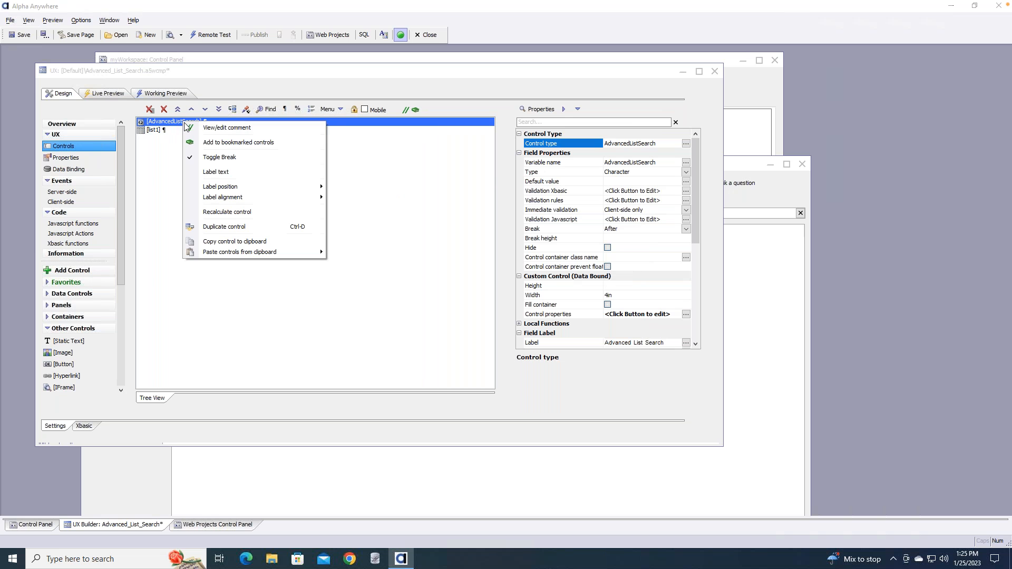
click(253, 142)
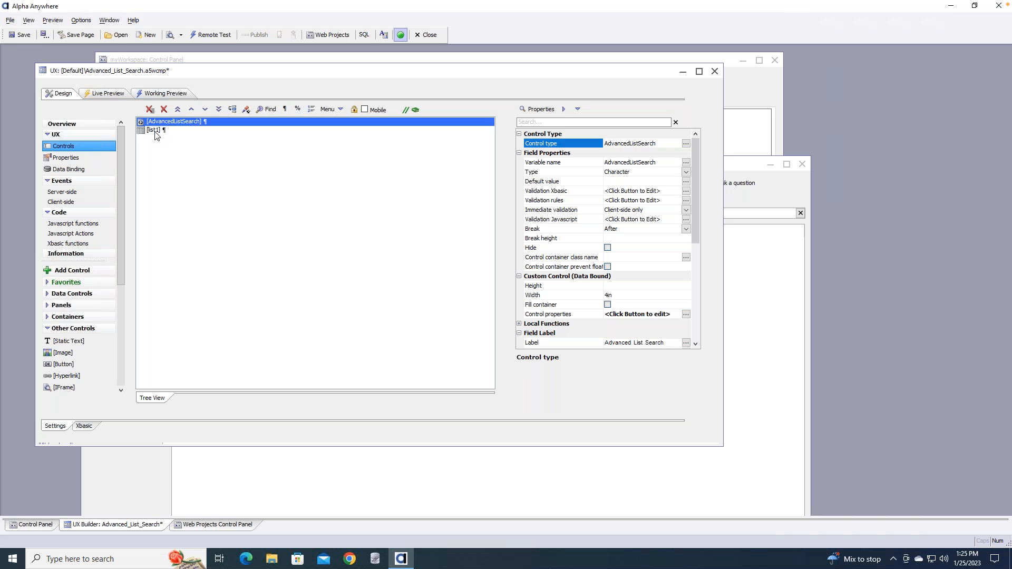
right_click(155, 132)
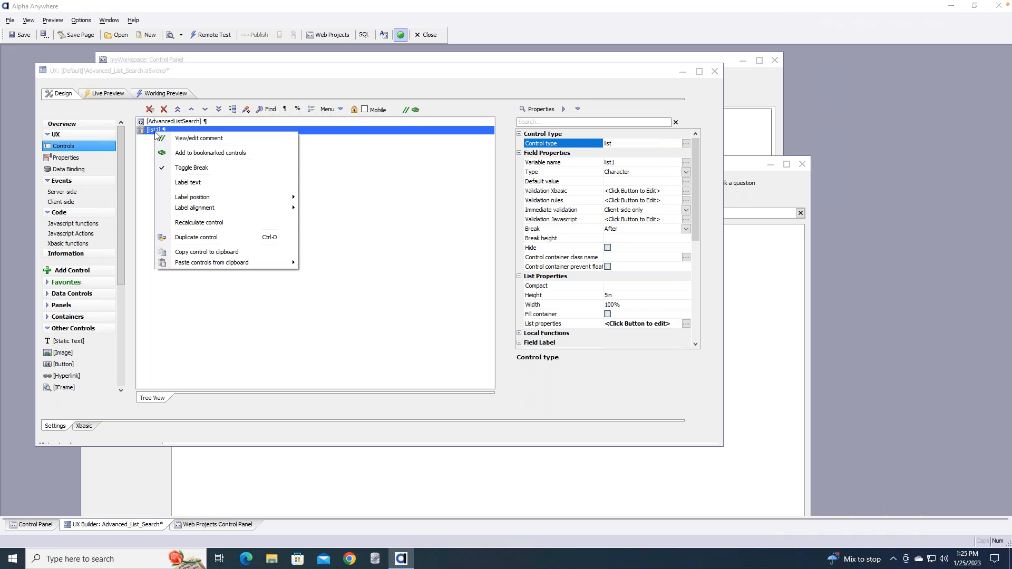
click(210, 154)
Un-bookmark AdvancedListSearch and list1 in the bookmarked controls list, then close the empty list
click(415, 110)
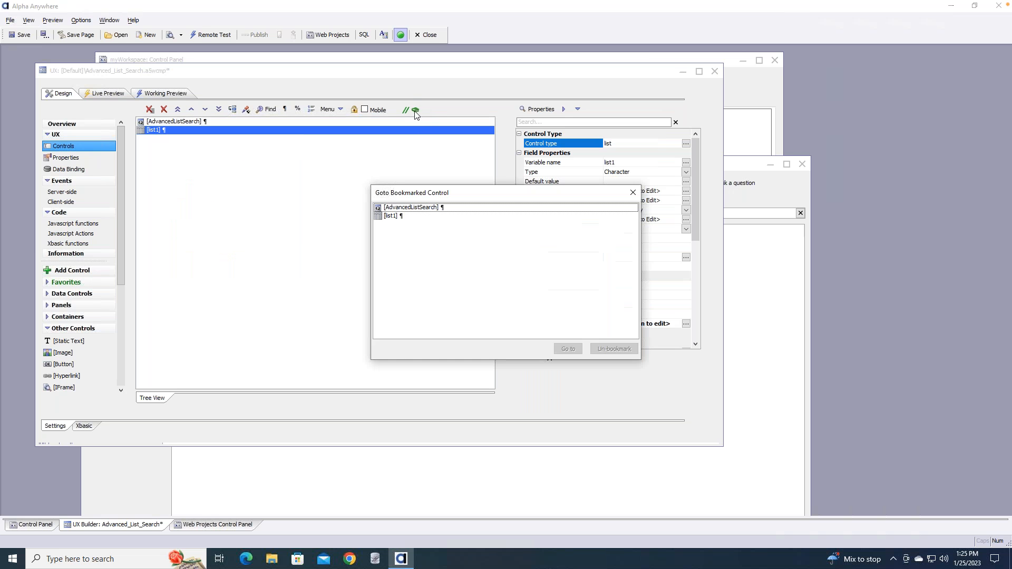
click(418, 217)
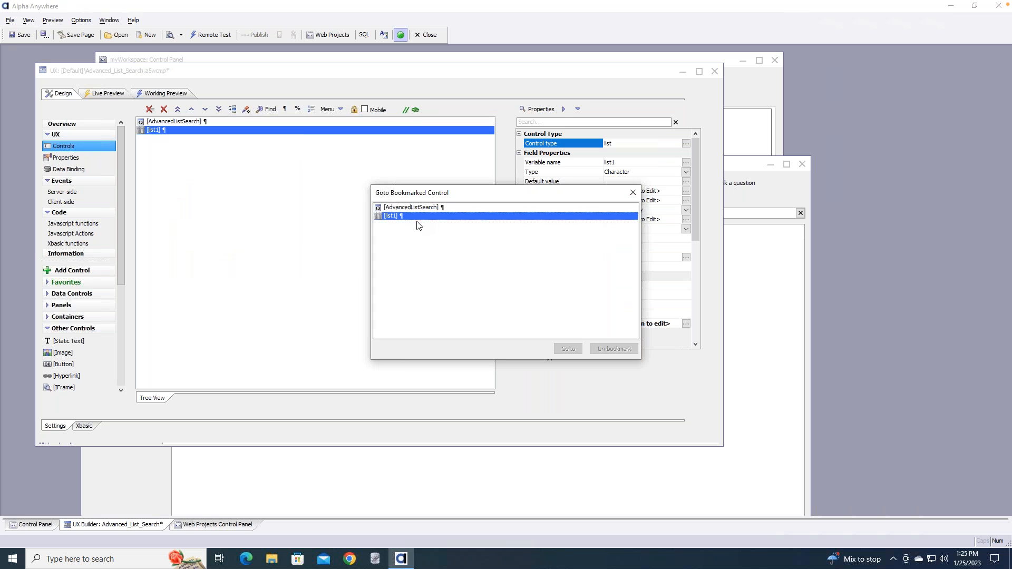
click(452, 207)
click(608, 350)
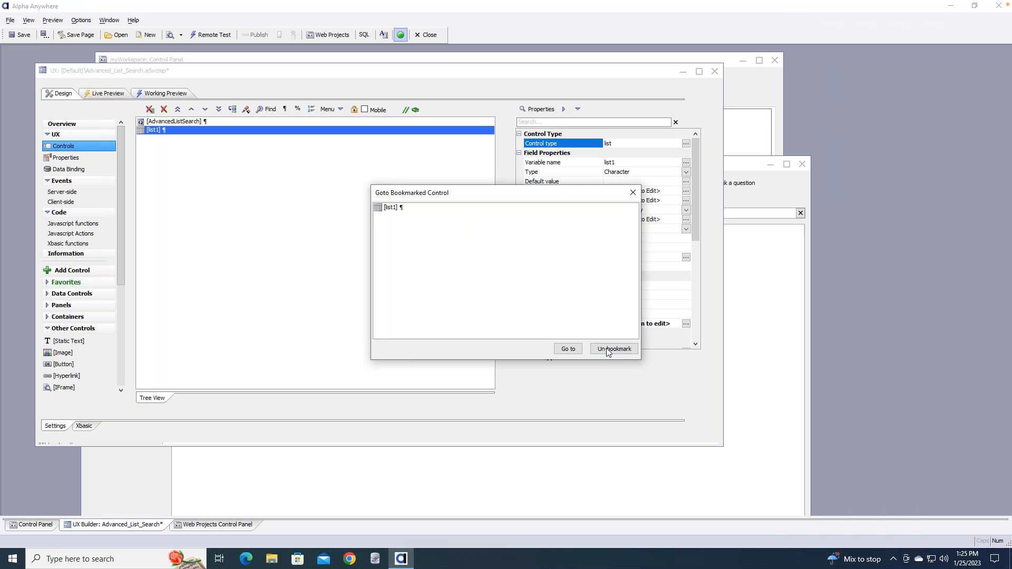
click(392, 209)
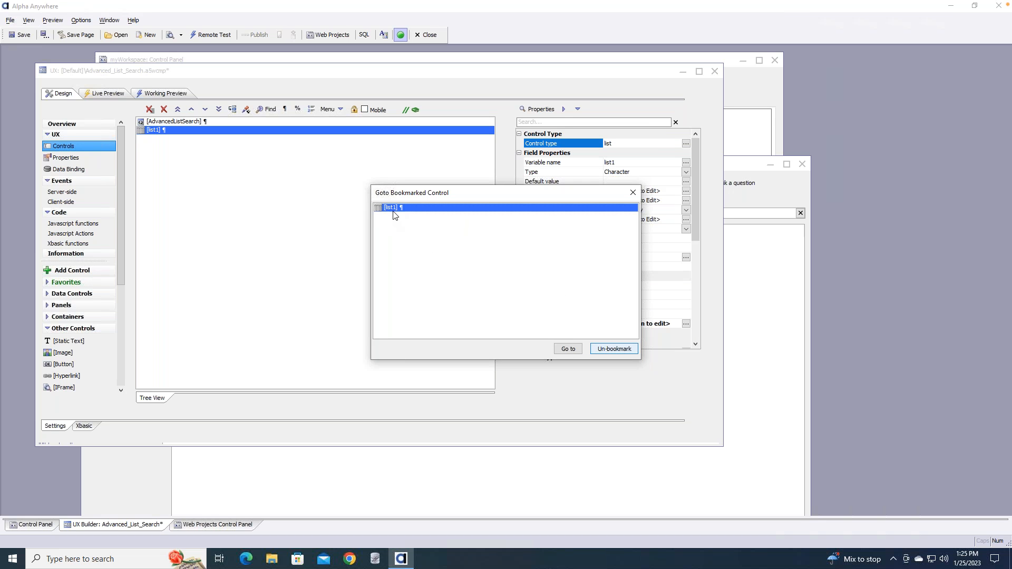
click(611, 350)
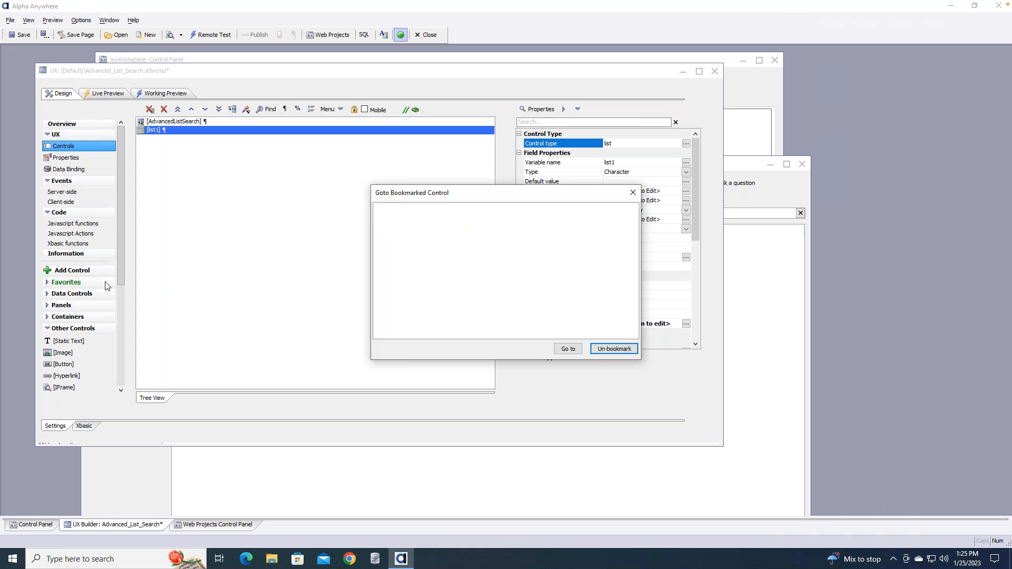
click(633, 193)
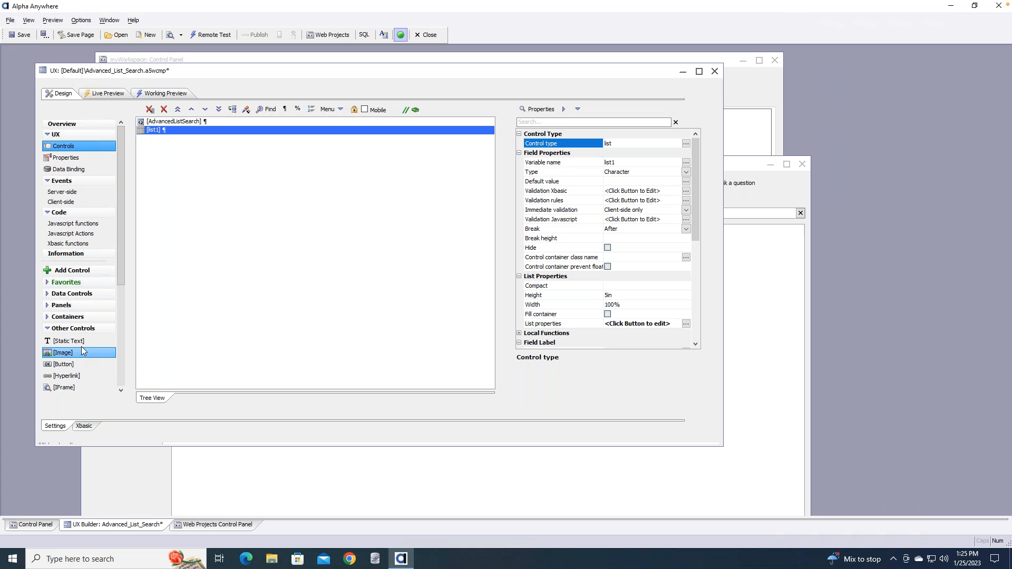
Show TextBox and List under Favorites, then cancel the New Control dialog without adding a List
click(73, 293)
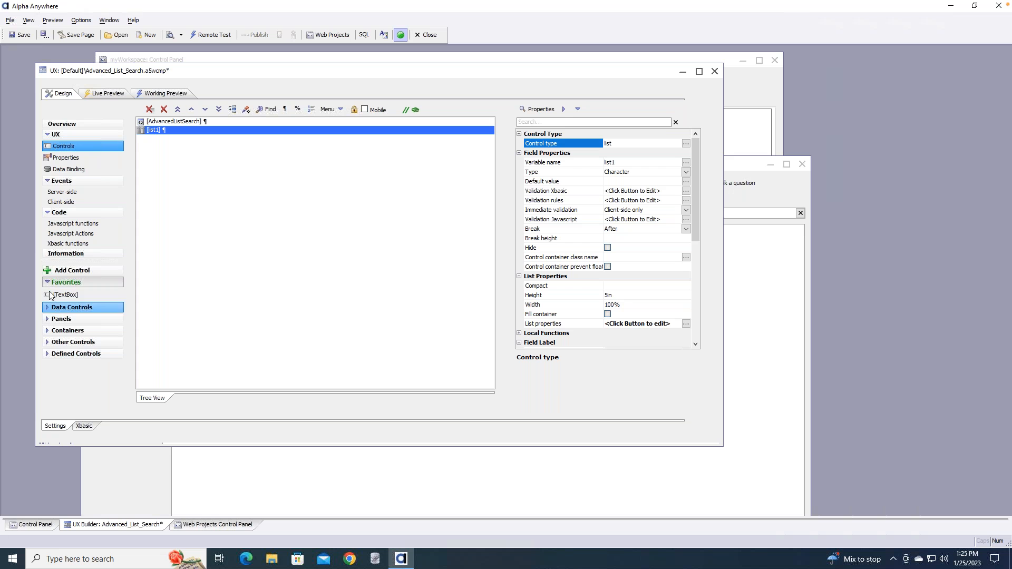
click(47, 311)
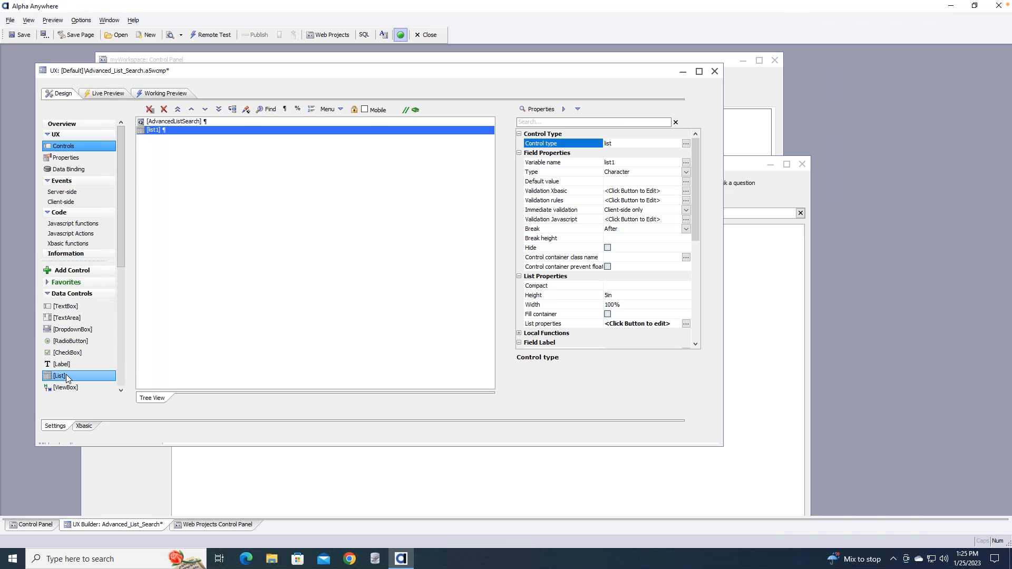
click(64, 282)
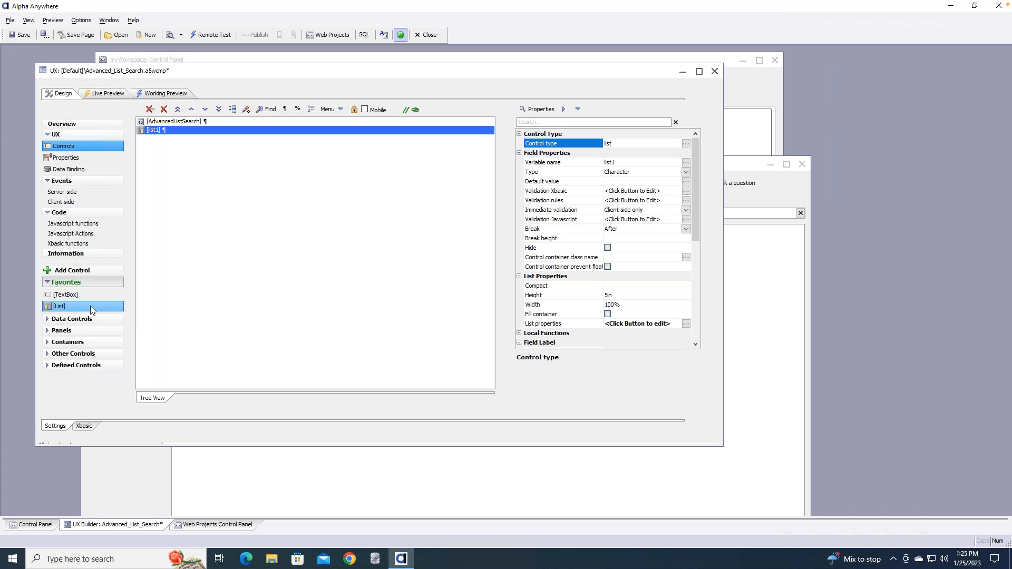
click(90, 306)
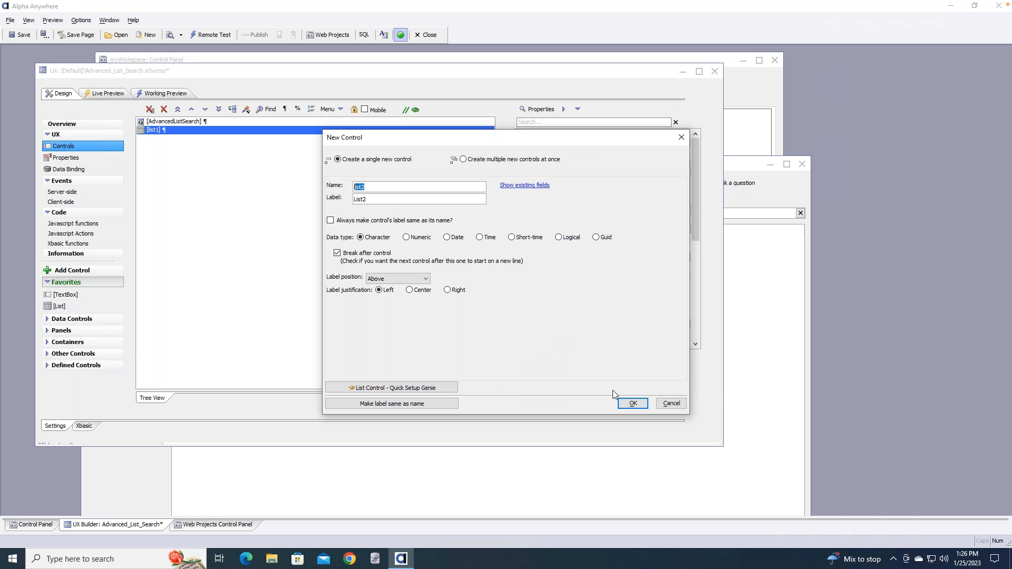
click(671, 403)
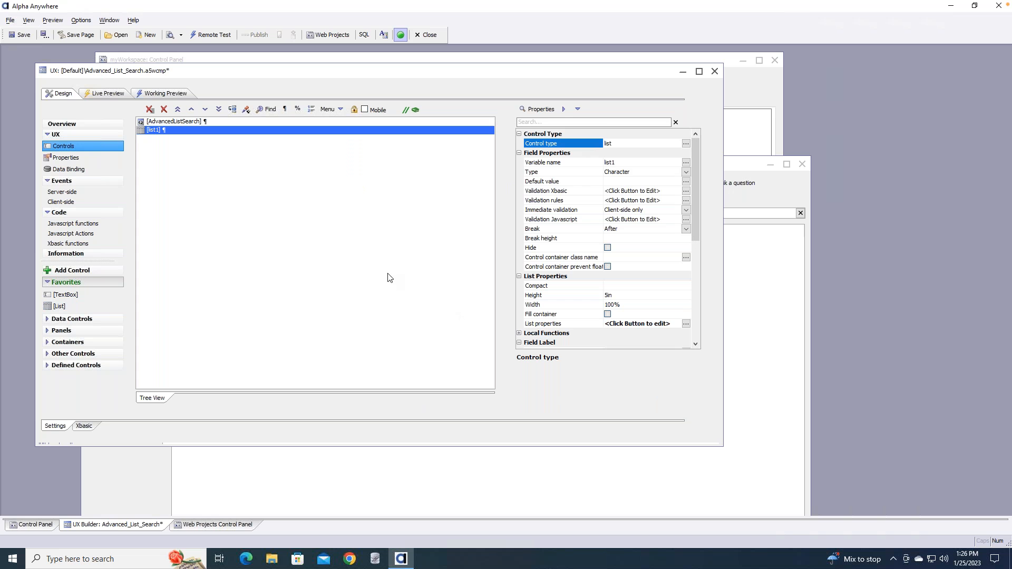
click(139, 24)
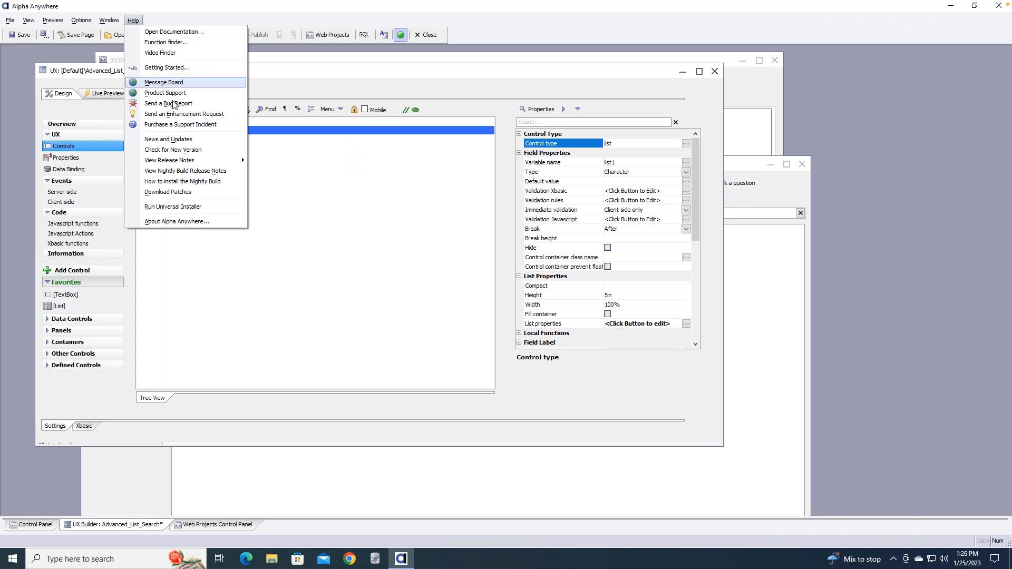
click(179, 115)
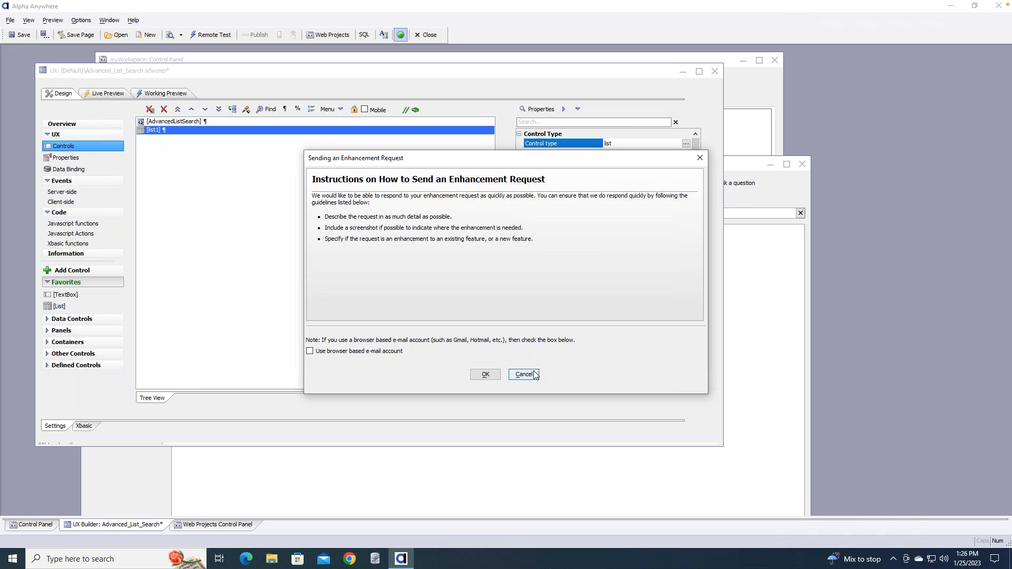
click(700, 158)
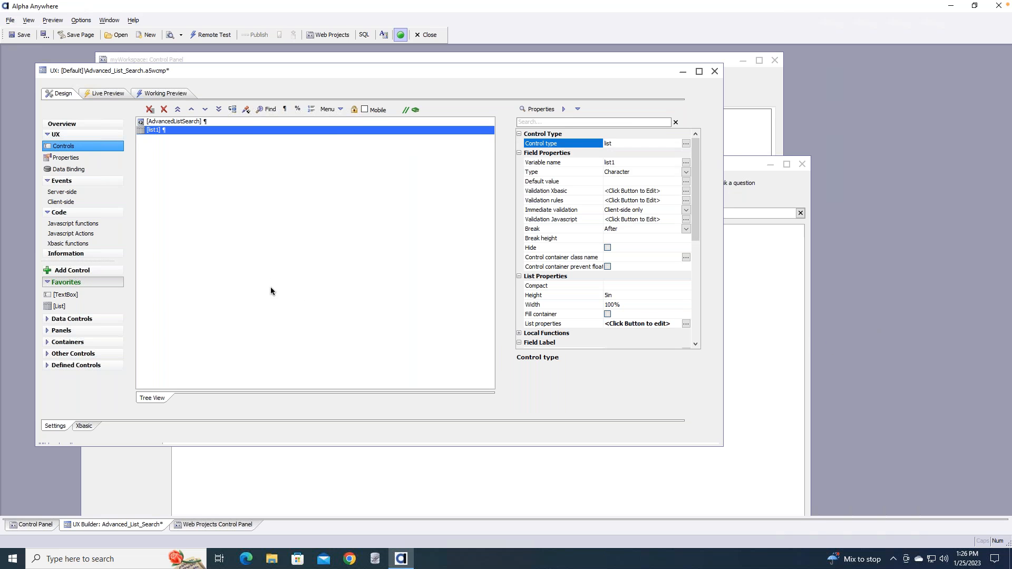
click(415, 110)
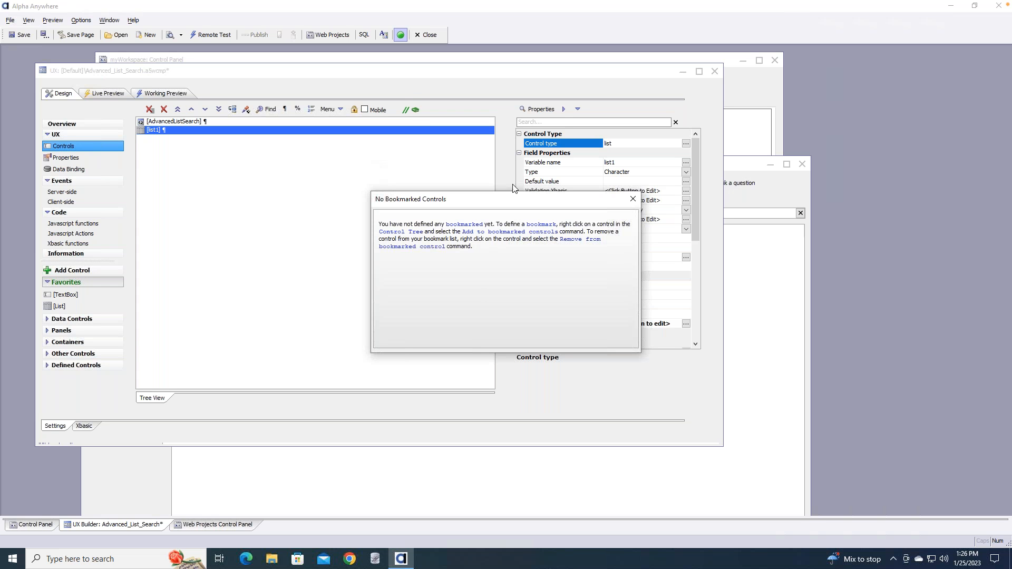
click(632, 199)
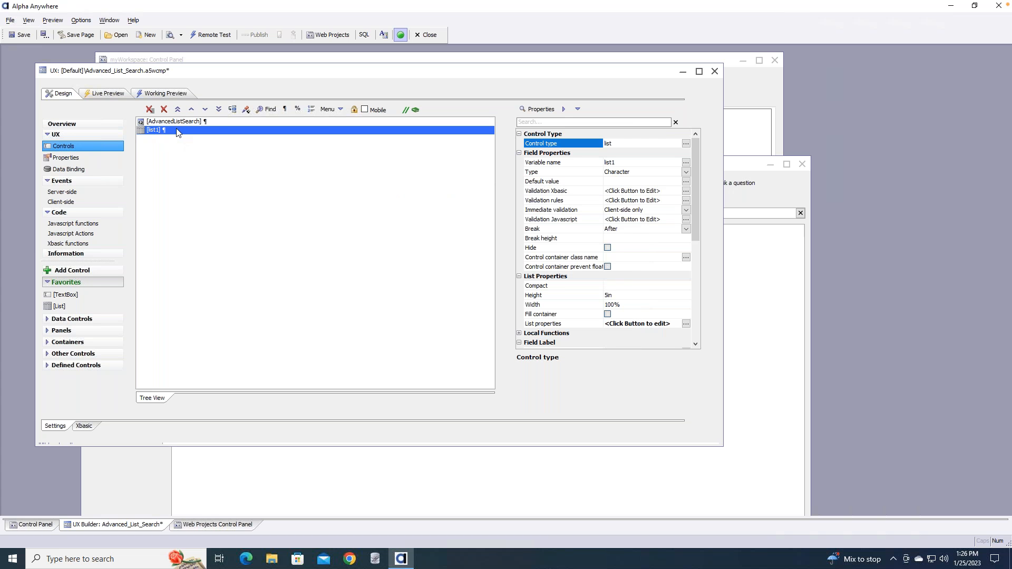
right_click(176, 132)
click(281, 154)
Bookmark AdvancedListSearch, then save and close the Advanced_List_Search component builder
click(204, 123)
right_click(204, 122)
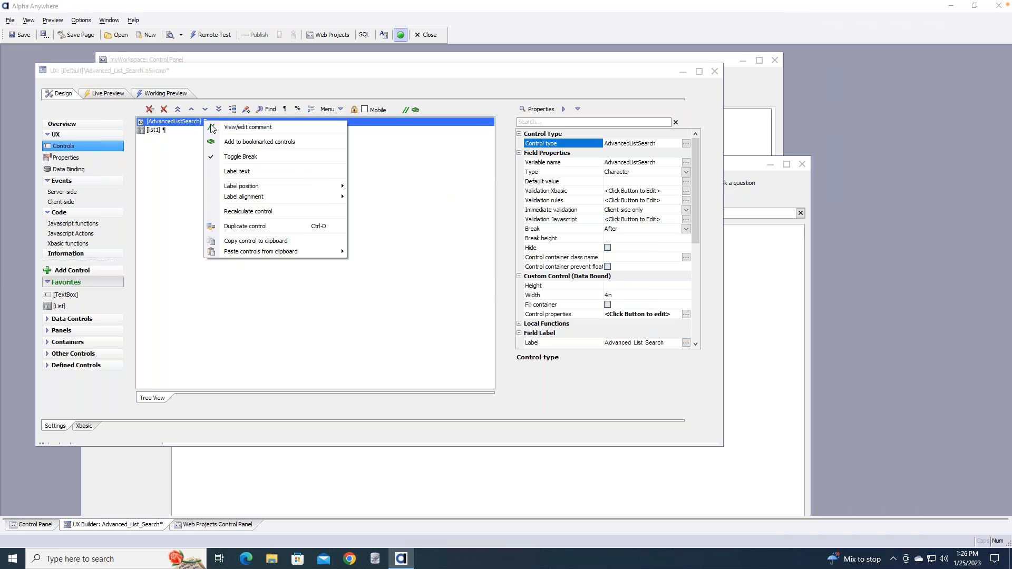
click(265, 143)
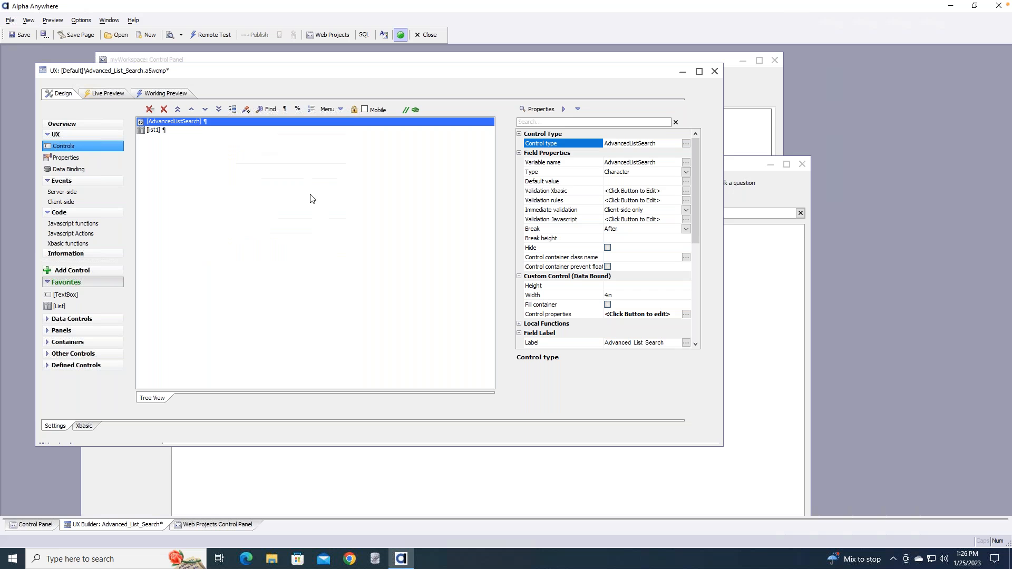
click(25, 35)
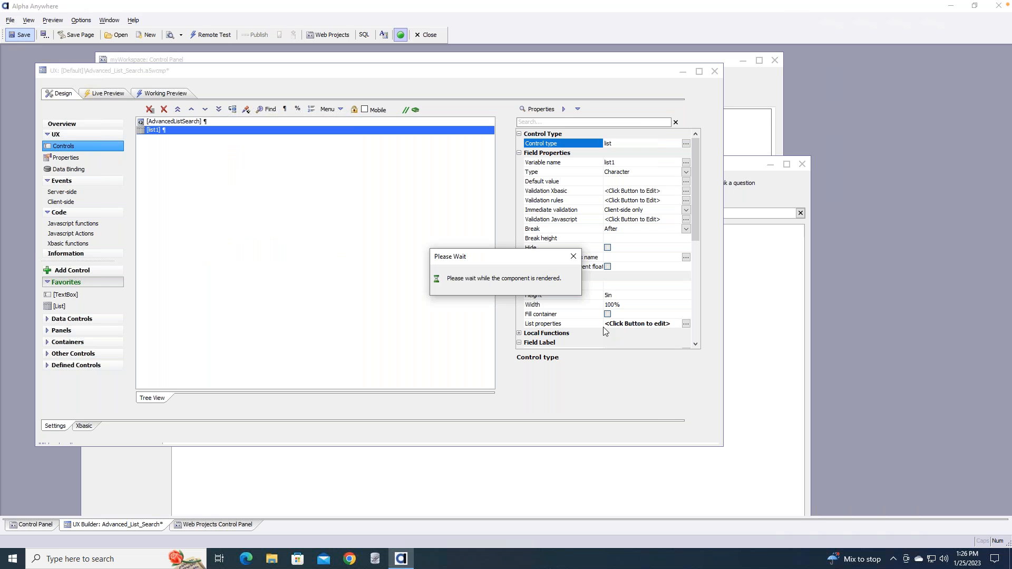
click(714, 72)
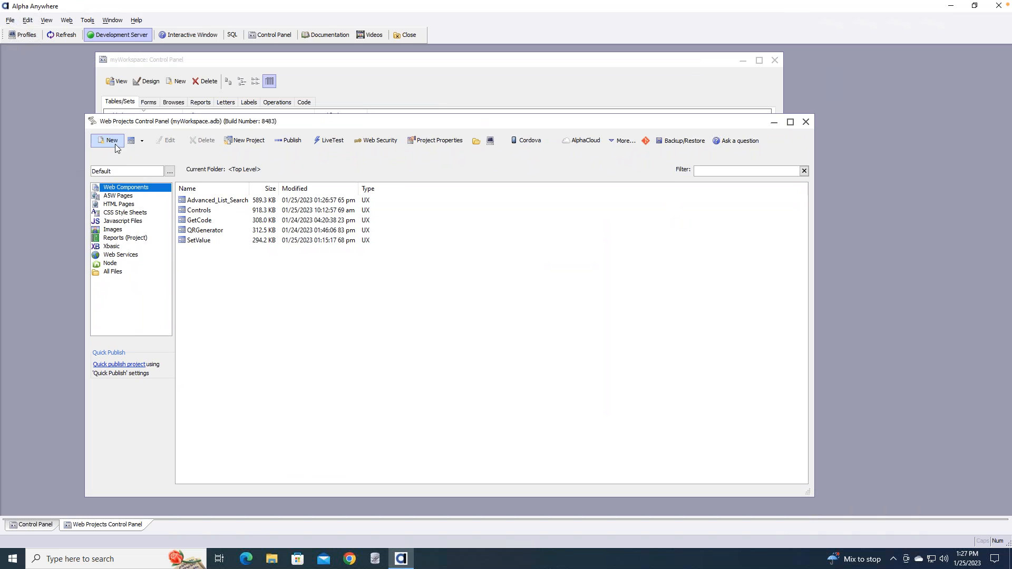
Dismiss the stray New File dialog and create a new web project named 'test'
click(169, 172)
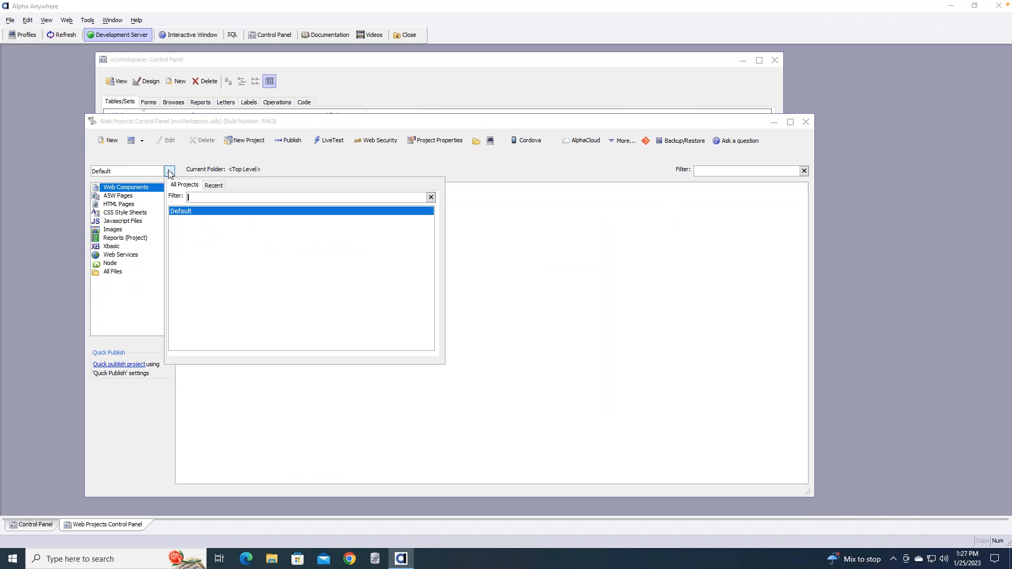
click(102, 141)
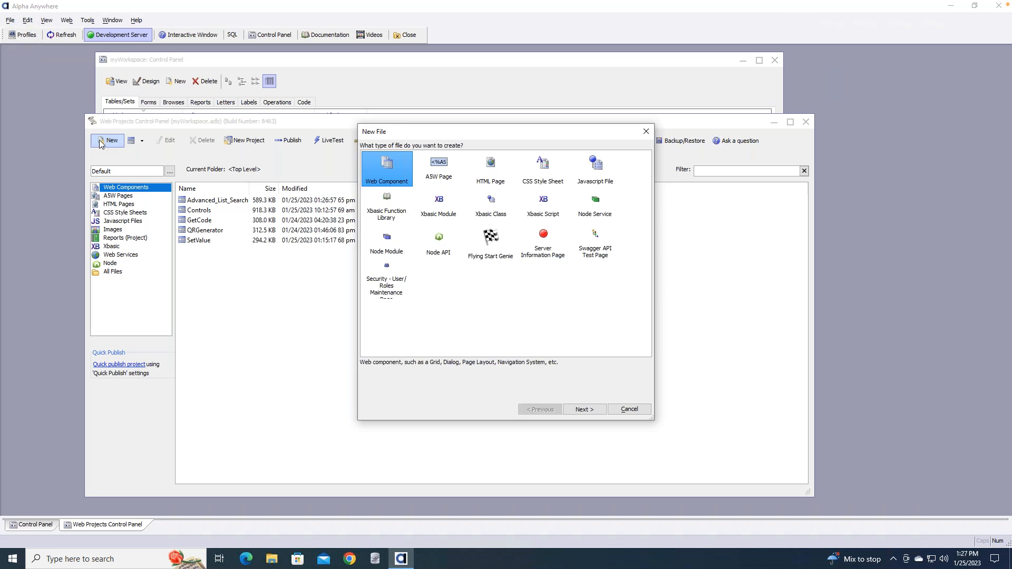
click(629, 410)
click(248, 141)
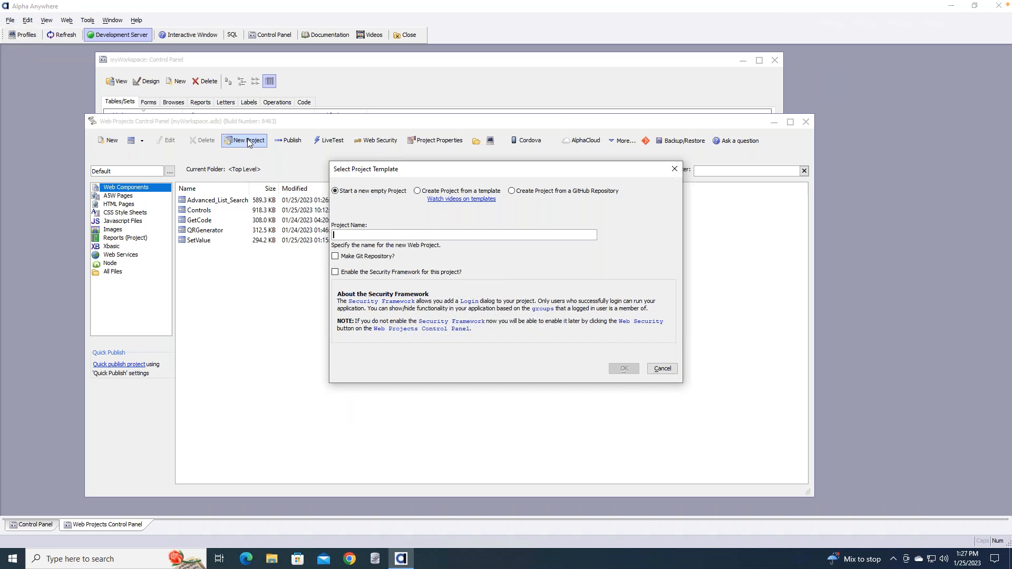
text(test)
click(625, 368)
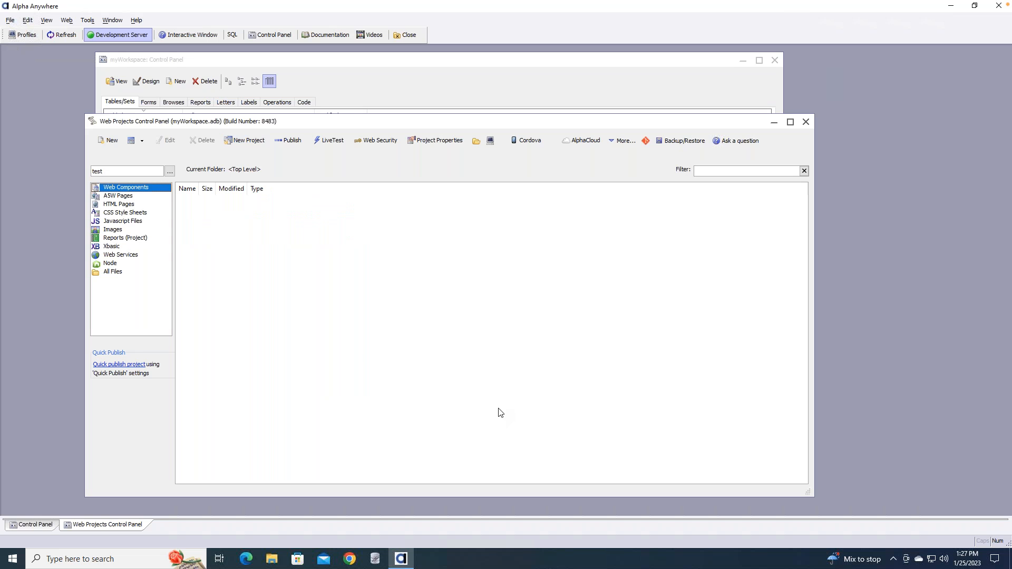
Create a blank UX component from the Web Components menu of project test
right_click(151, 190)
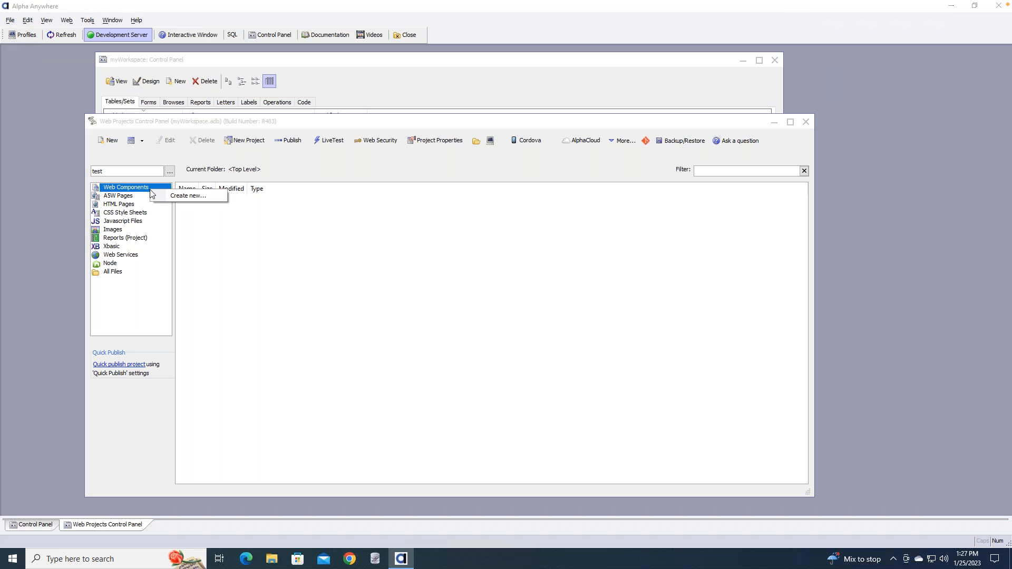
click(187, 196)
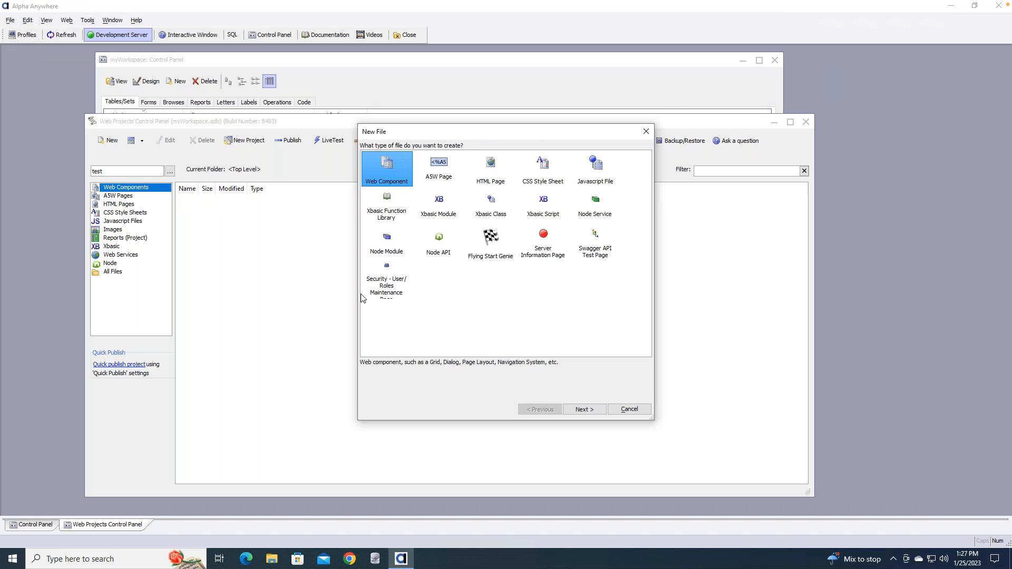
double_click(372, 166)
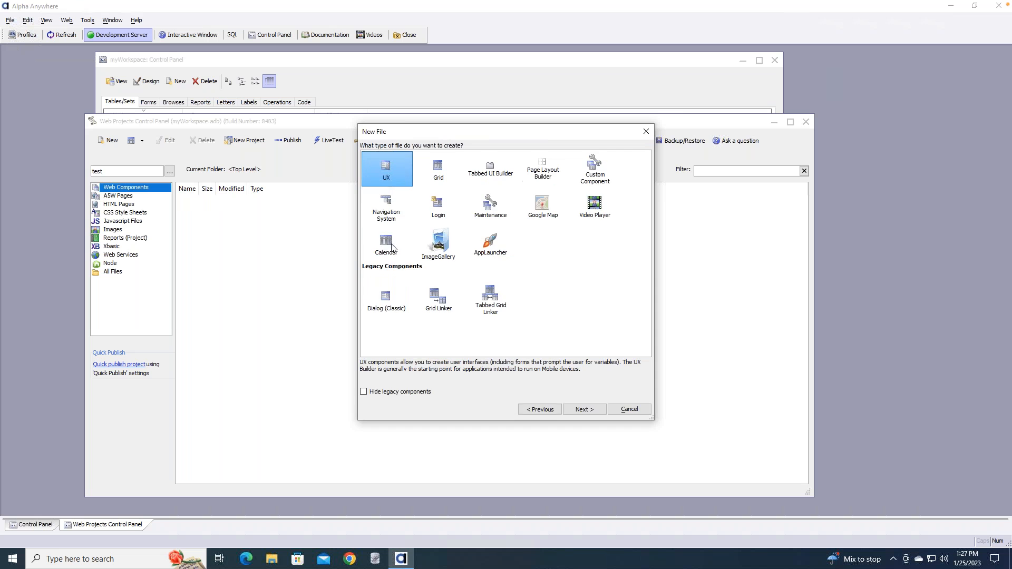
double_click(387, 169)
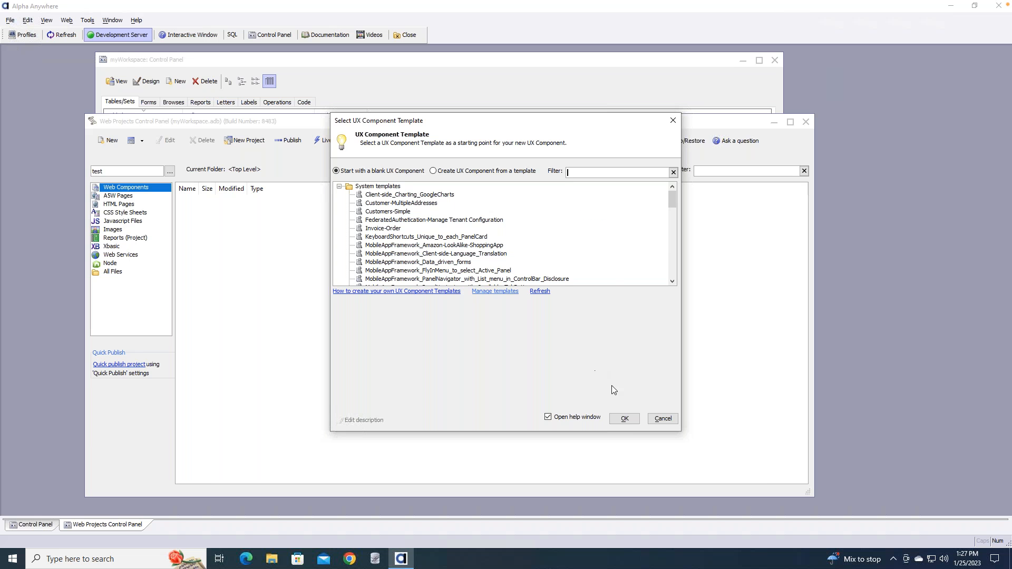
click(628, 420)
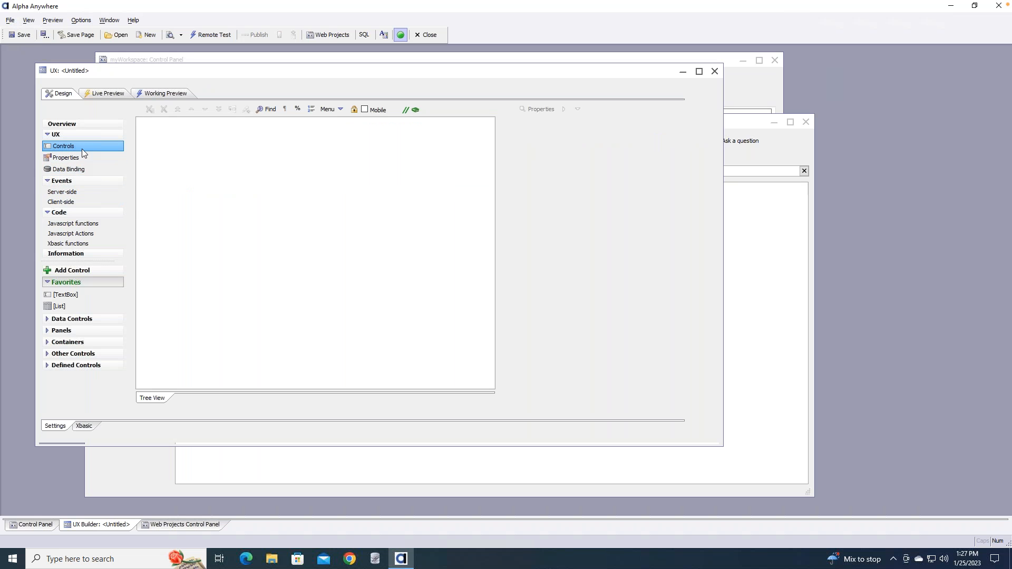
Check the empty bookmarked controls list, then close the untitled UX component
click(417, 111)
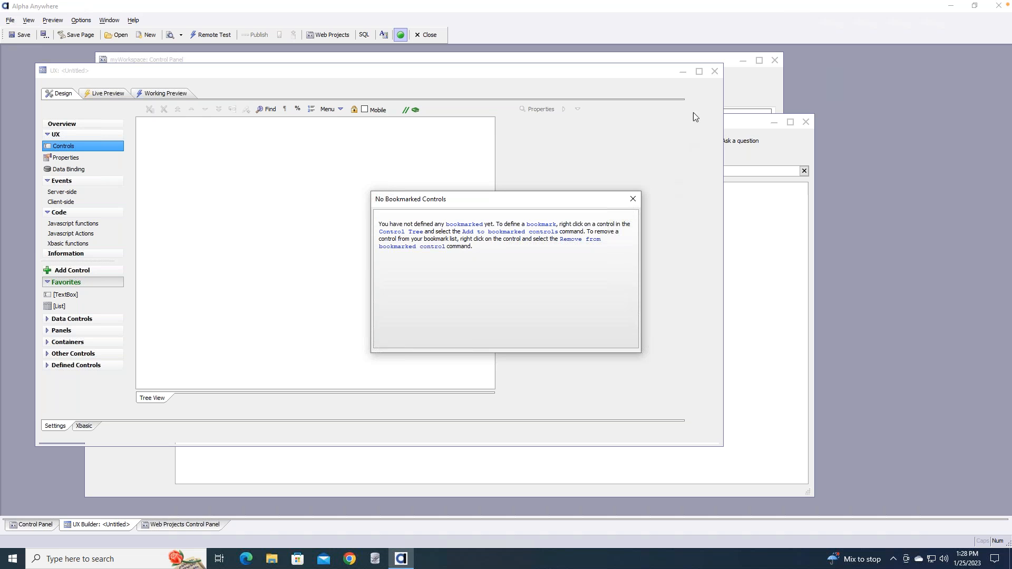
click(697, 90)
click(633, 198)
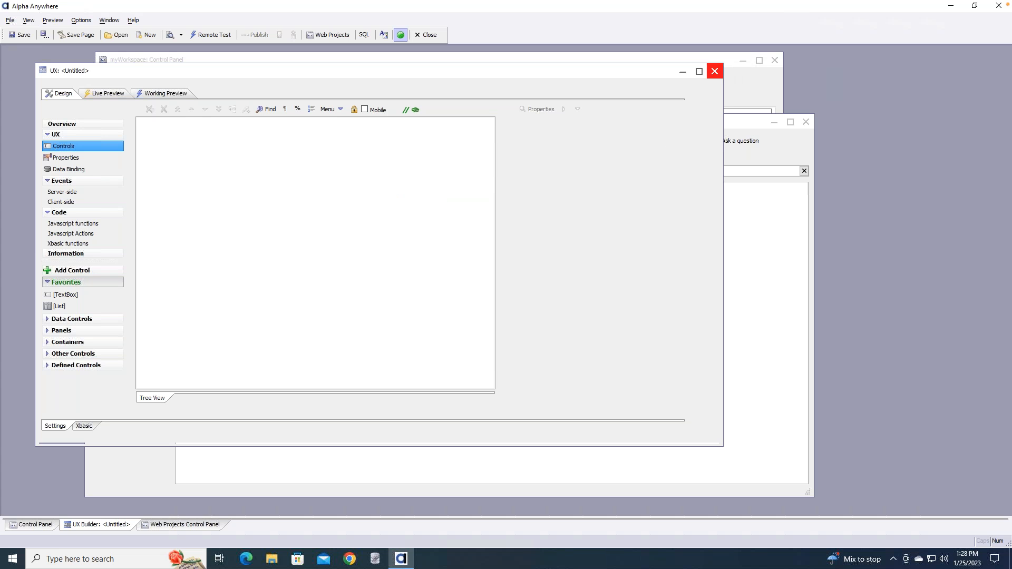
click(715, 70)
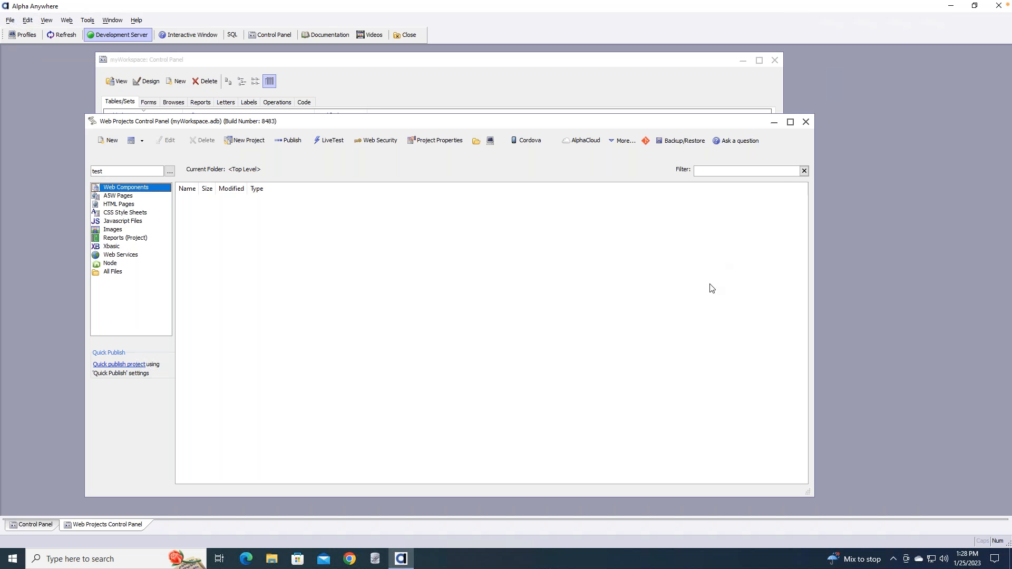
Return to the Web Projects Control Panel and switch the current project from test to Default
click(409, 86)
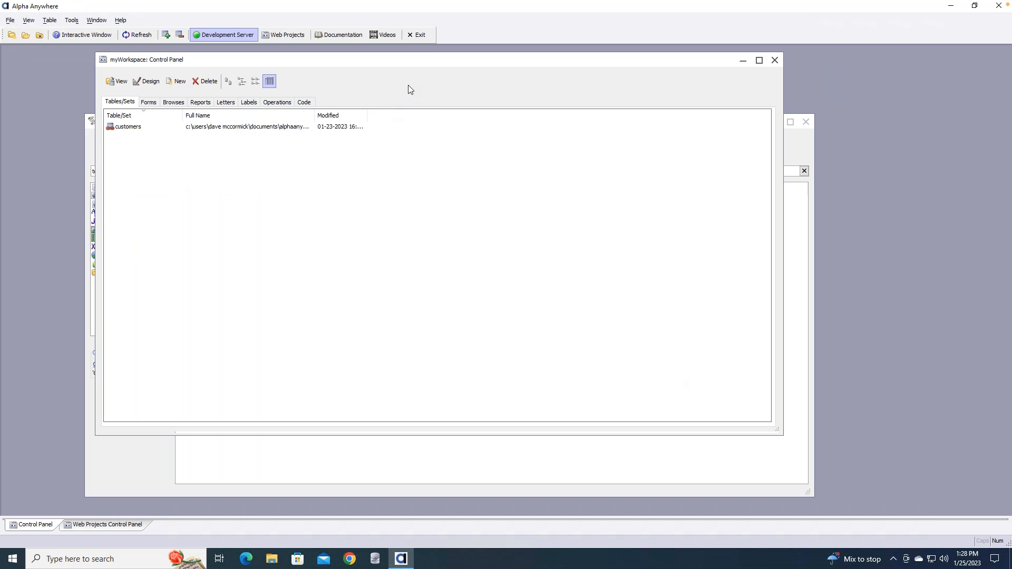
click(375, 445)
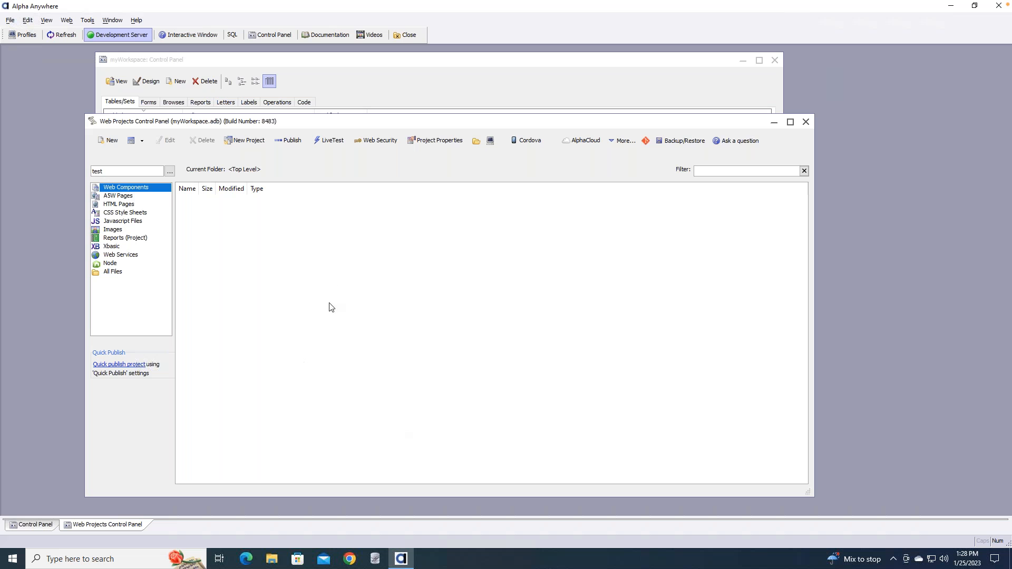
click(170, 170)
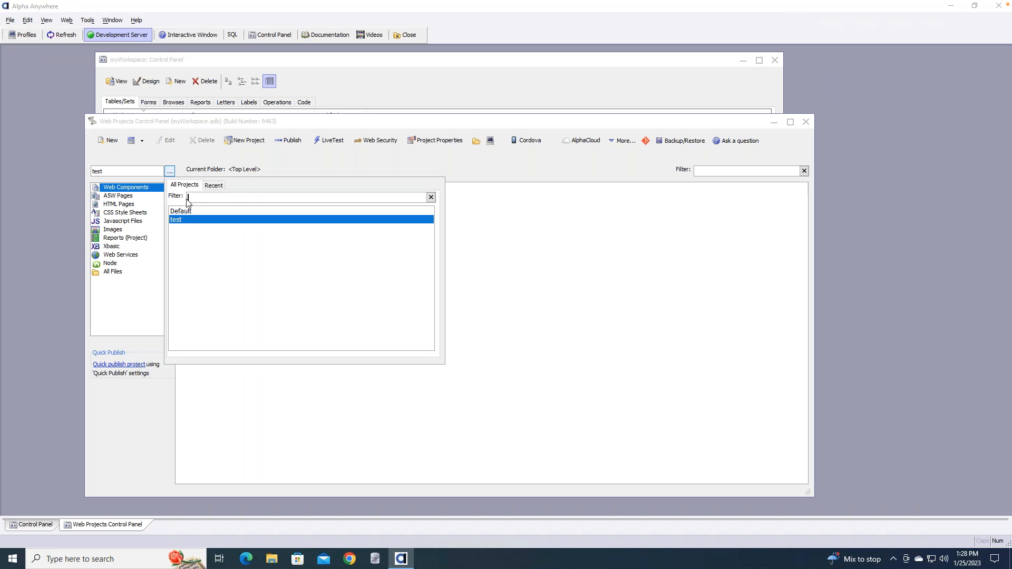
double_click(184, 211)
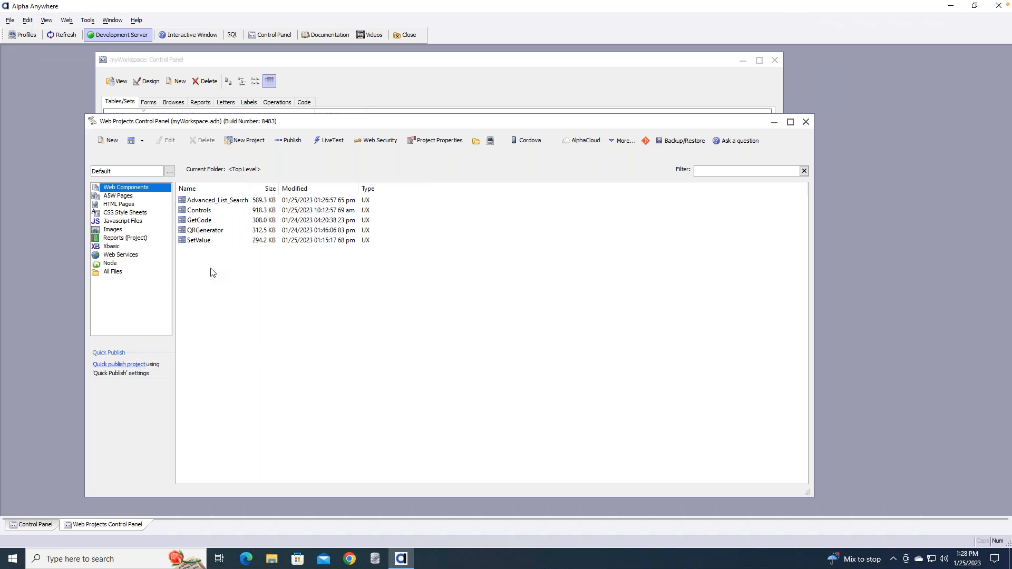
Create a new web component starting from a blank UX component
click(109, 141)
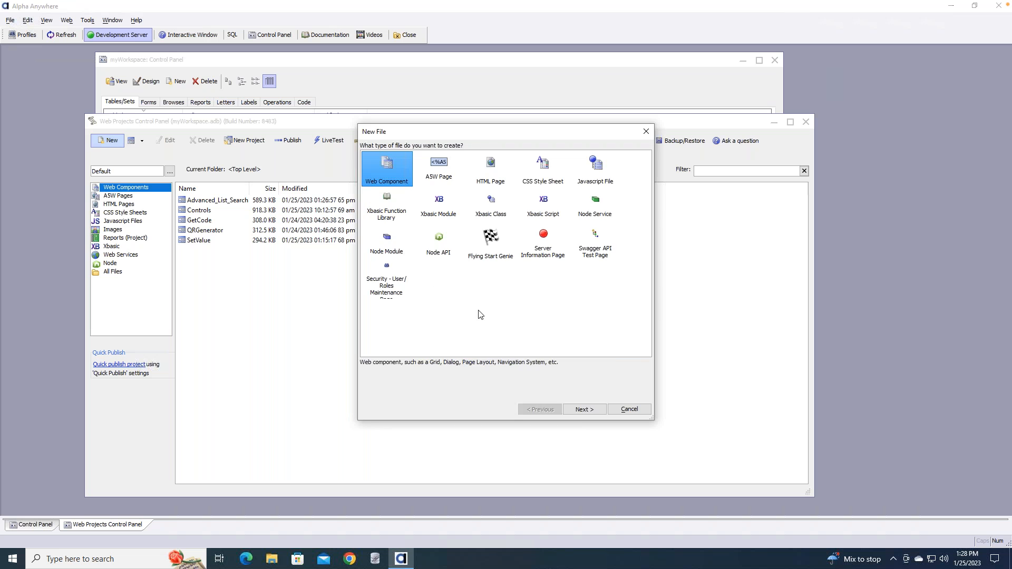
click(591, 410)
click(591, 415)
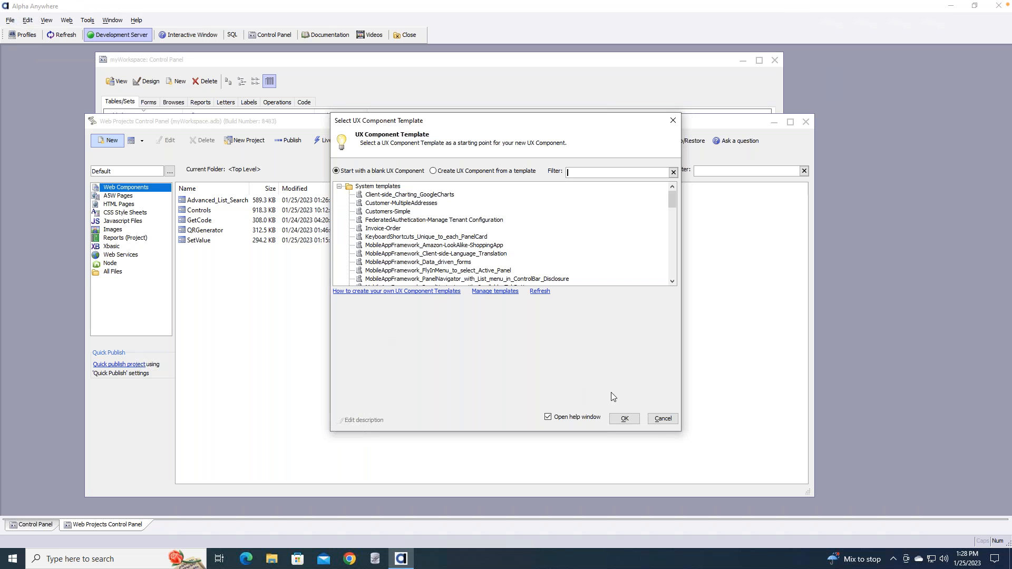
click(621, 418)
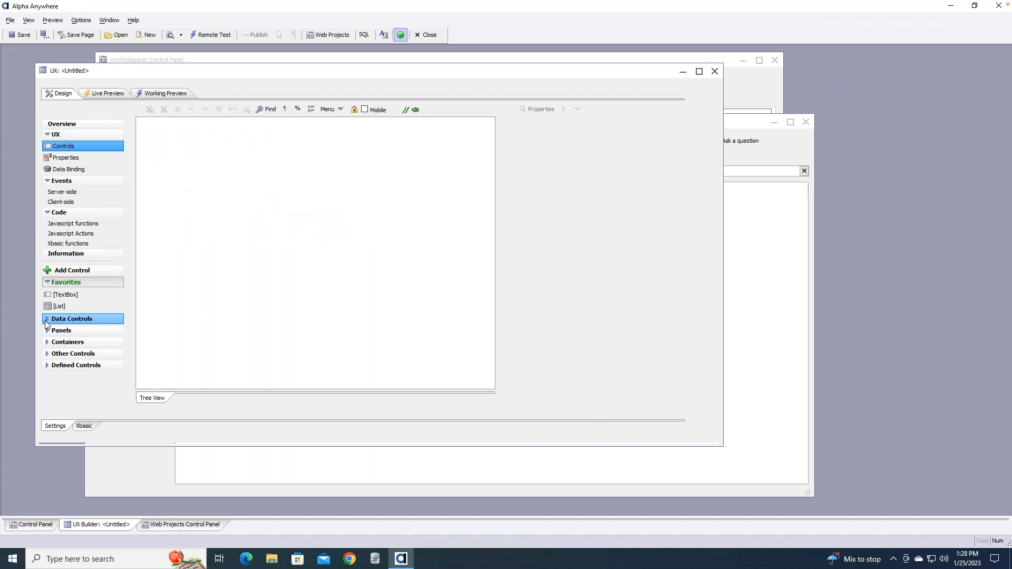
Expand the Data Controls group in the toolbox and browse the additional control types
click(46, 320)
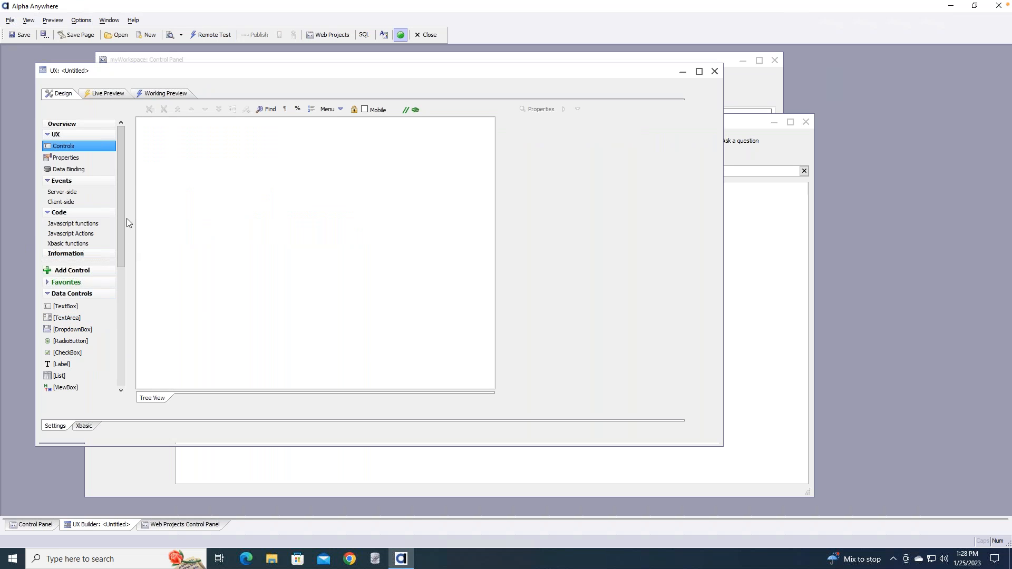
drag(118, 230, 119, 346)
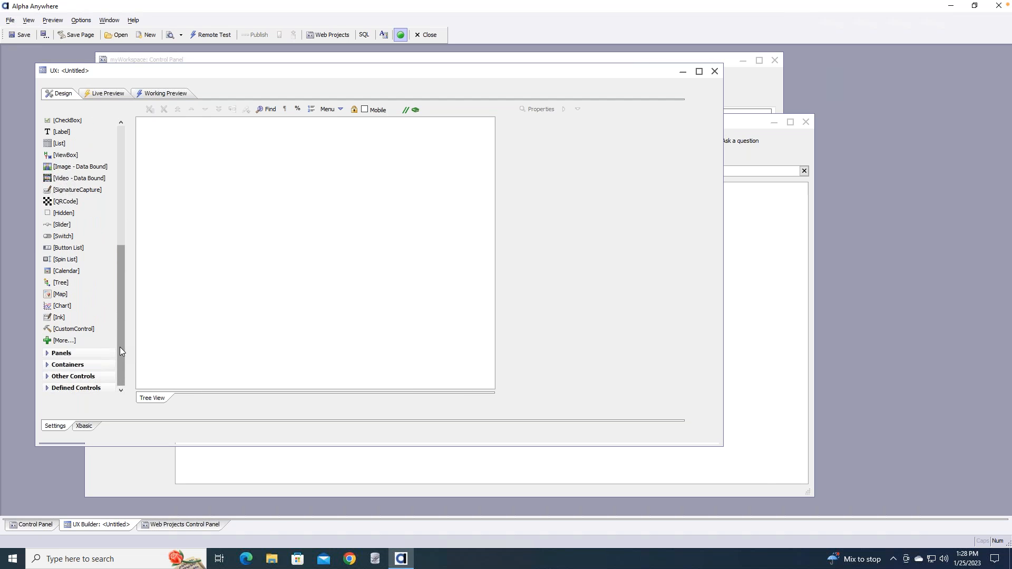
click(65, 341)
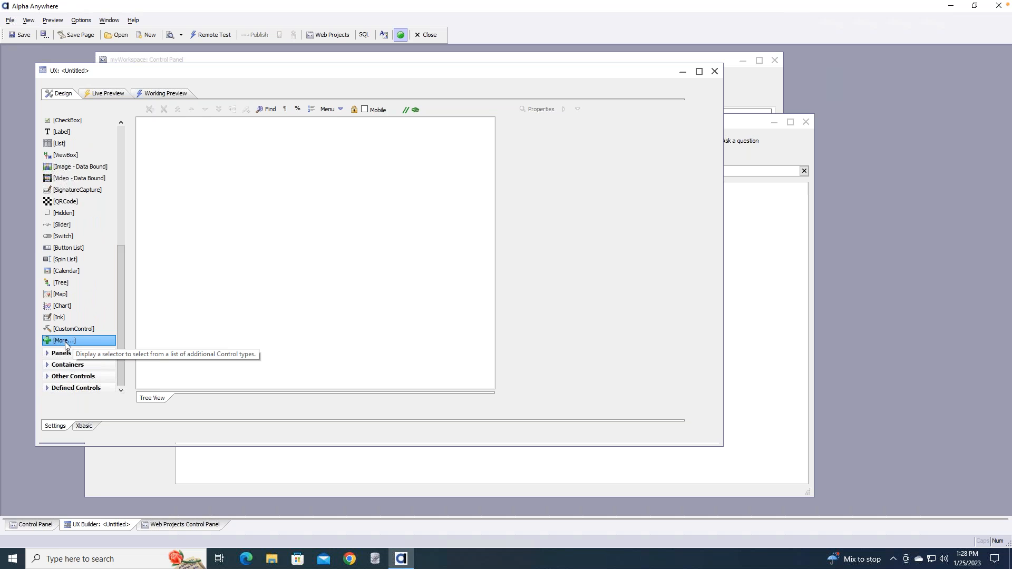
drag(122, 290, 134, 160)
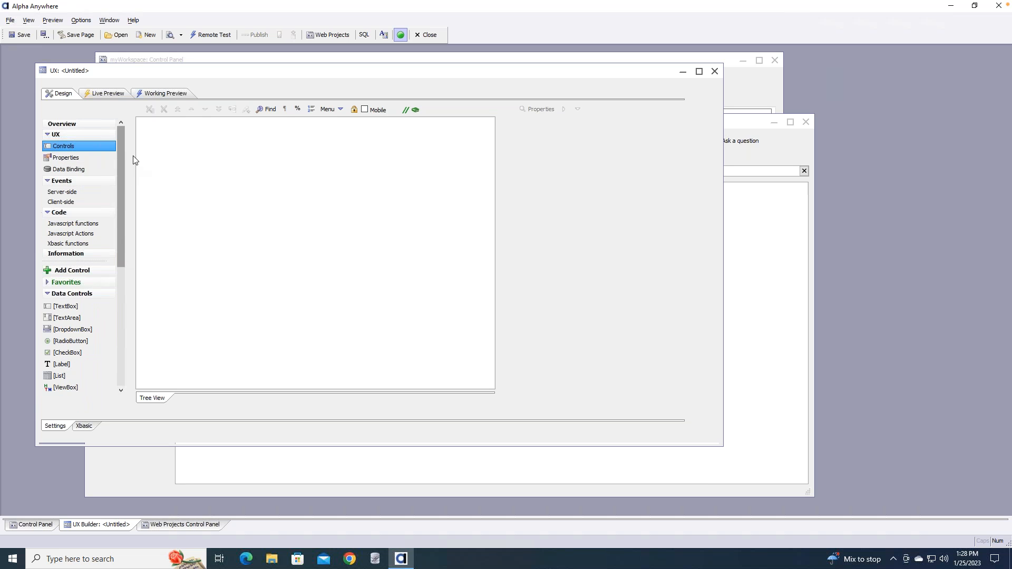
click(90, 271)
scroll(627, 195, down, 1)
drag(627, 191, 517, 187)
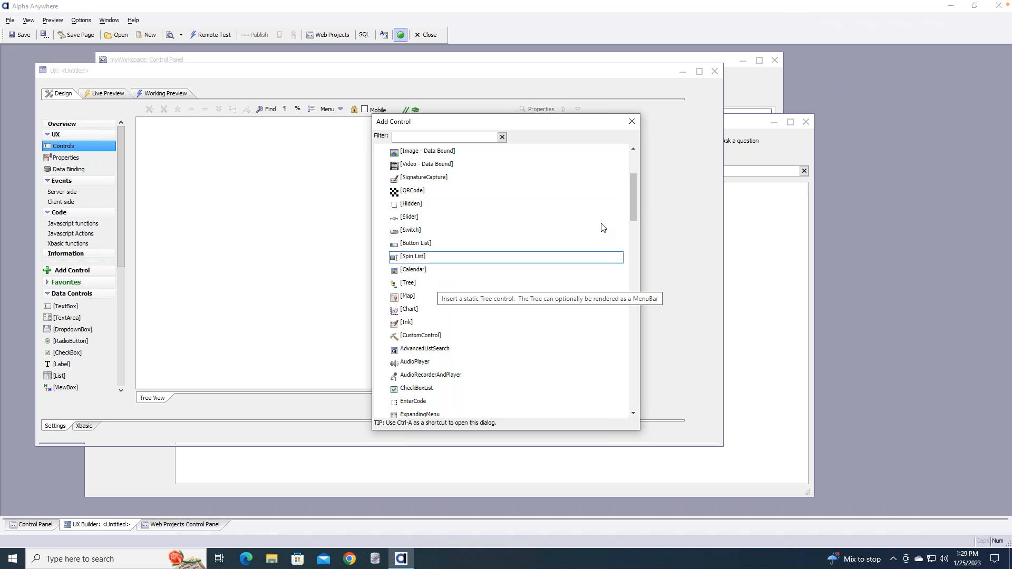
drag(629, 204, 627, 234)
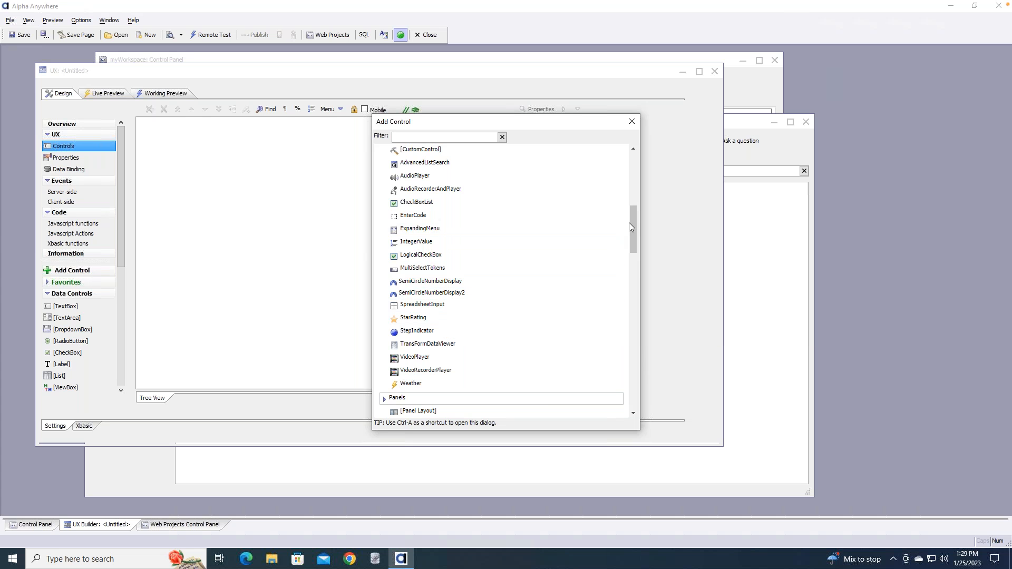
drag(630, 223, 631, 252)
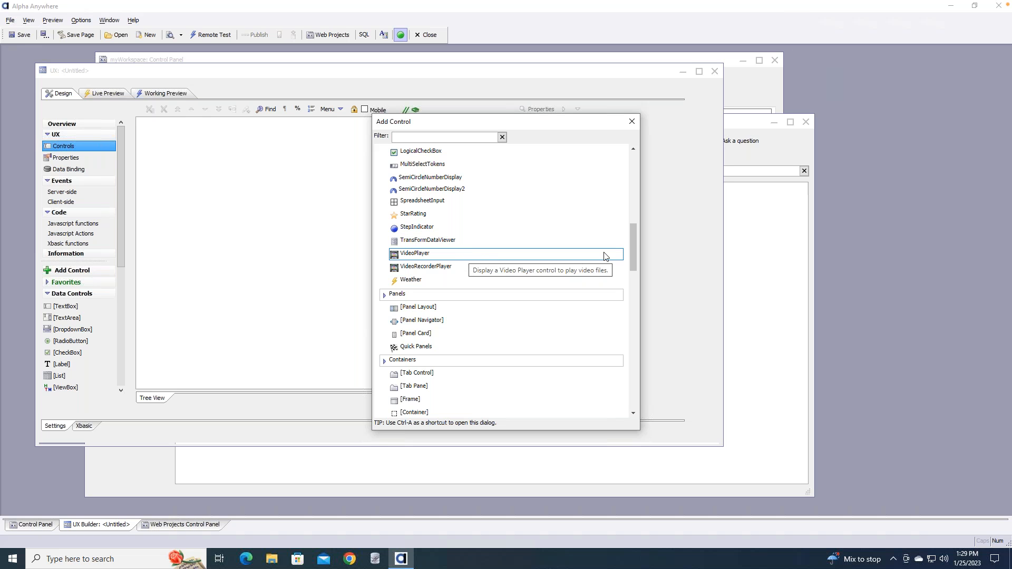
drag(633, 233, 637, 431)
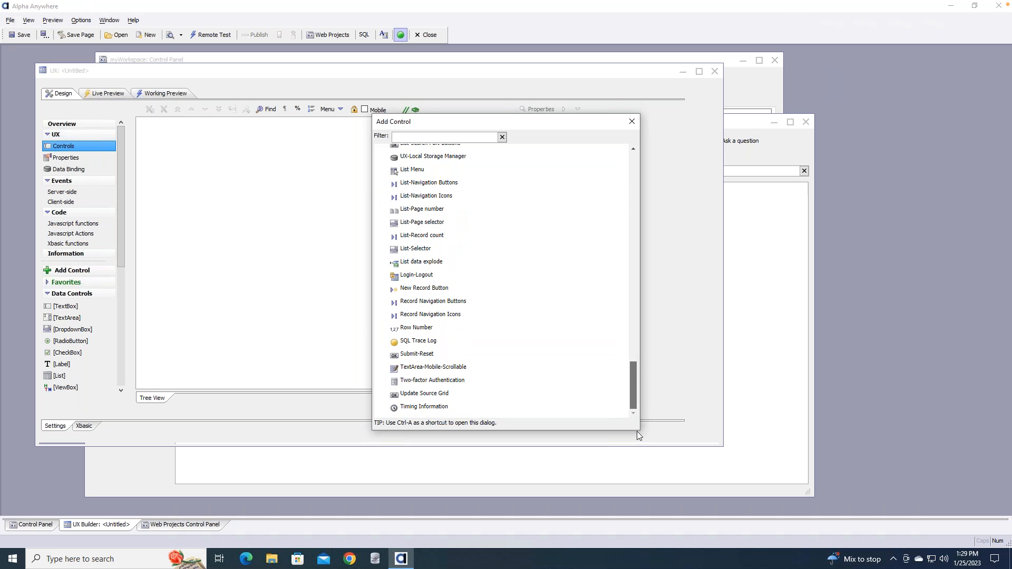
drag(643, 358, 636, 387)
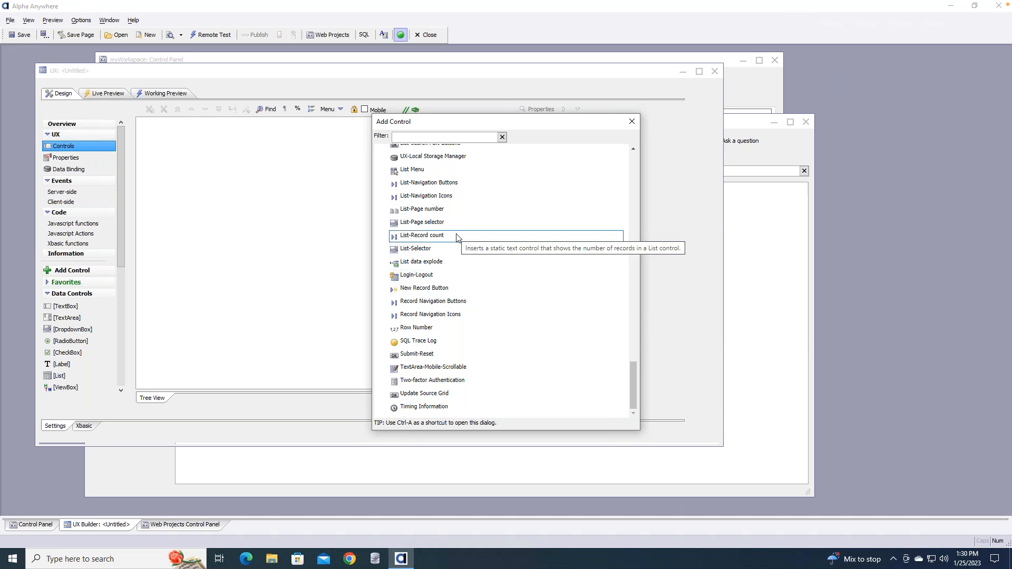
click(632, 121)
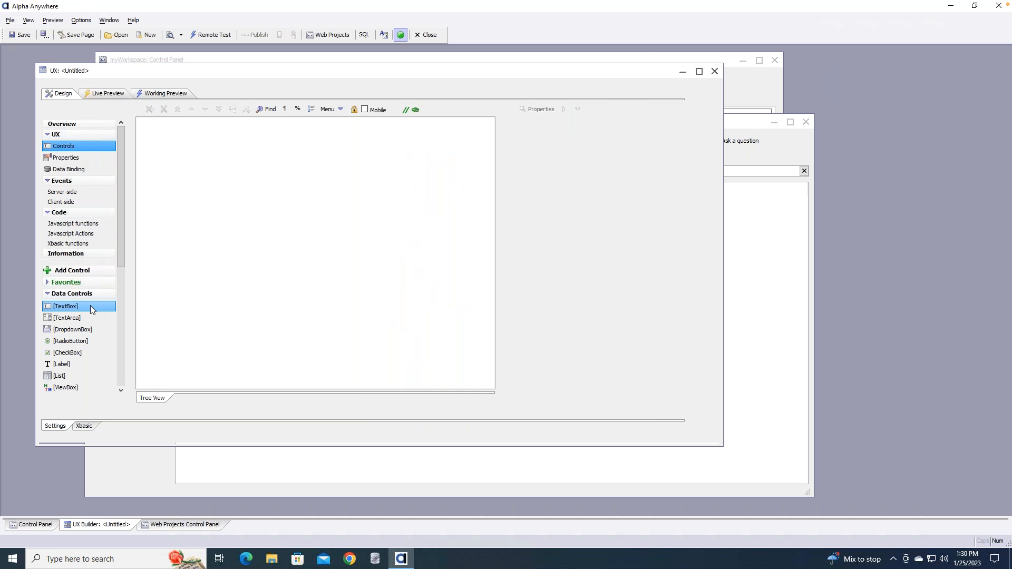
Collapse Data Controls, expand Other Controls, and scroll the palette down toward jitsiMeet Control
click(47, 294)
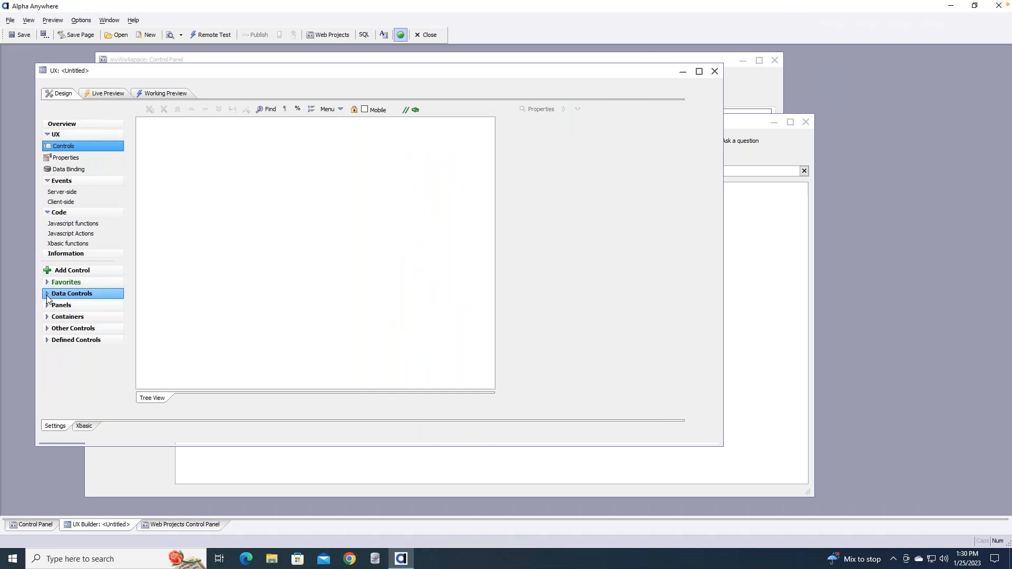
click(48, 330)
drag(121, 270, 114, 380)
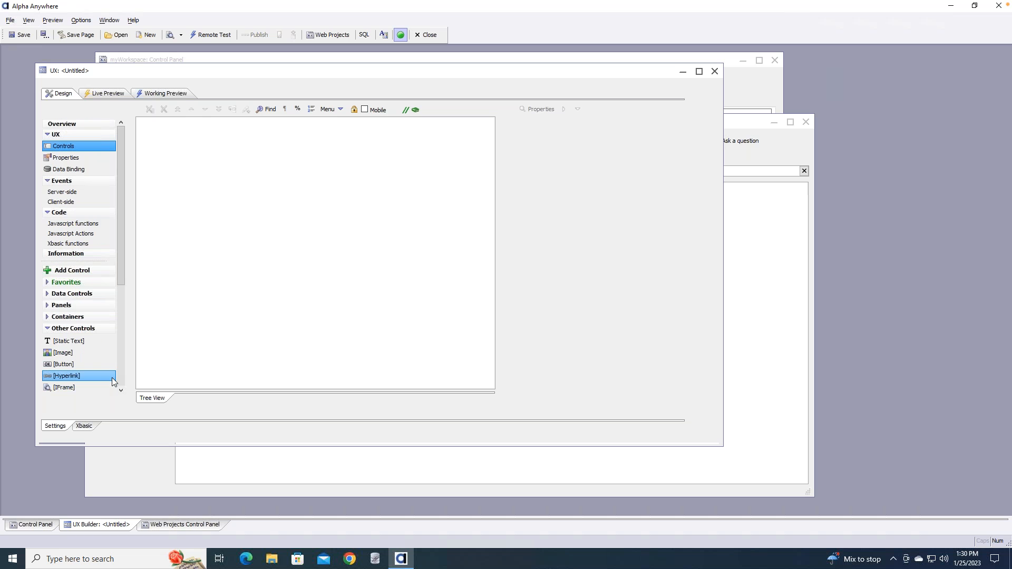
drag(119, 251, 115, 375)
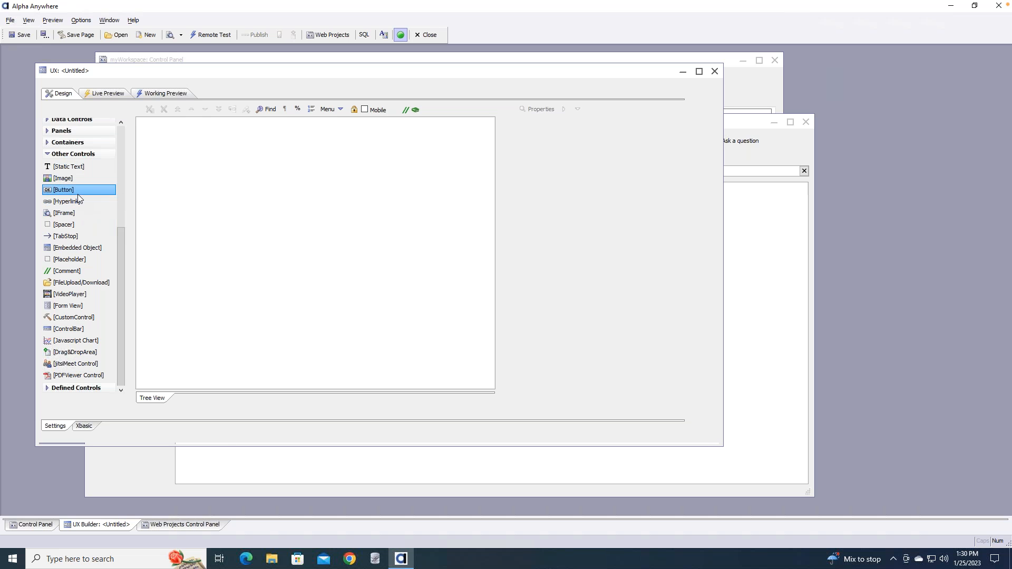
Add a jitsiMeet Control (JITSIMEET_1) to the empty UX component
double_click(85, 369)
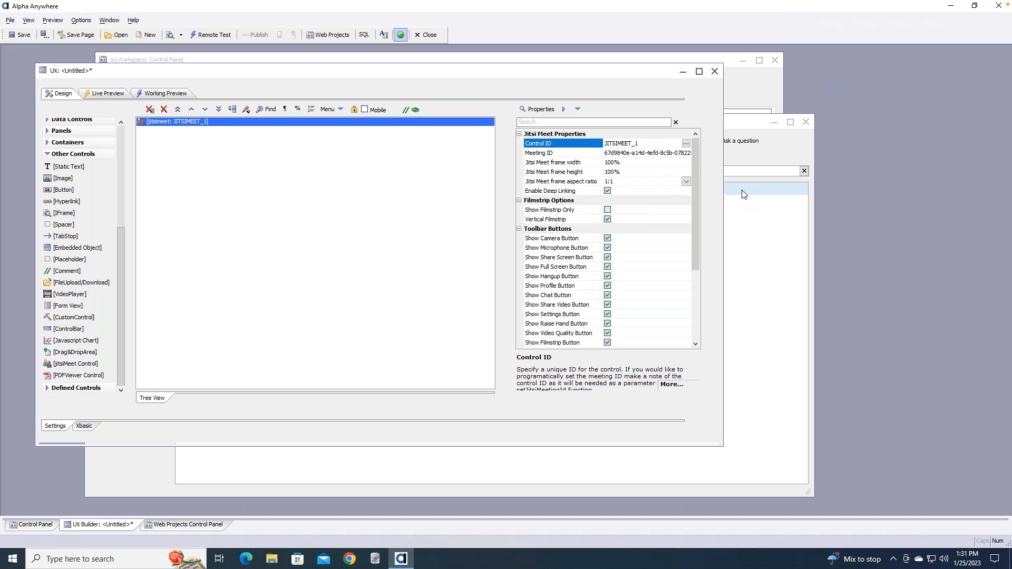
scroll(695, 171, down, 2)
scroll(695, 155, up, 2)
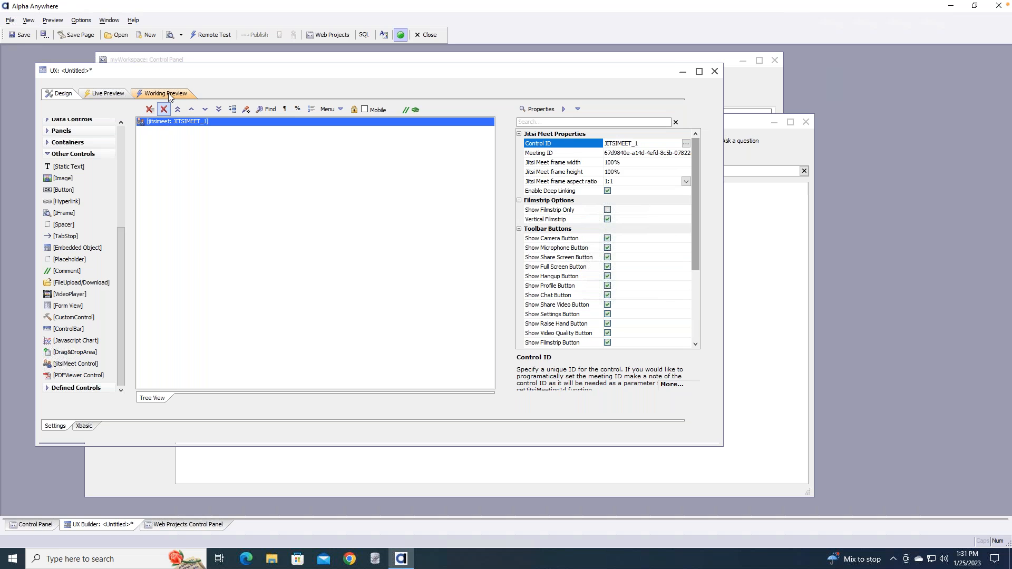
Run a Full Preview in Live Preview and dismiss the Jitsi Meet library warning
click(113, 92)
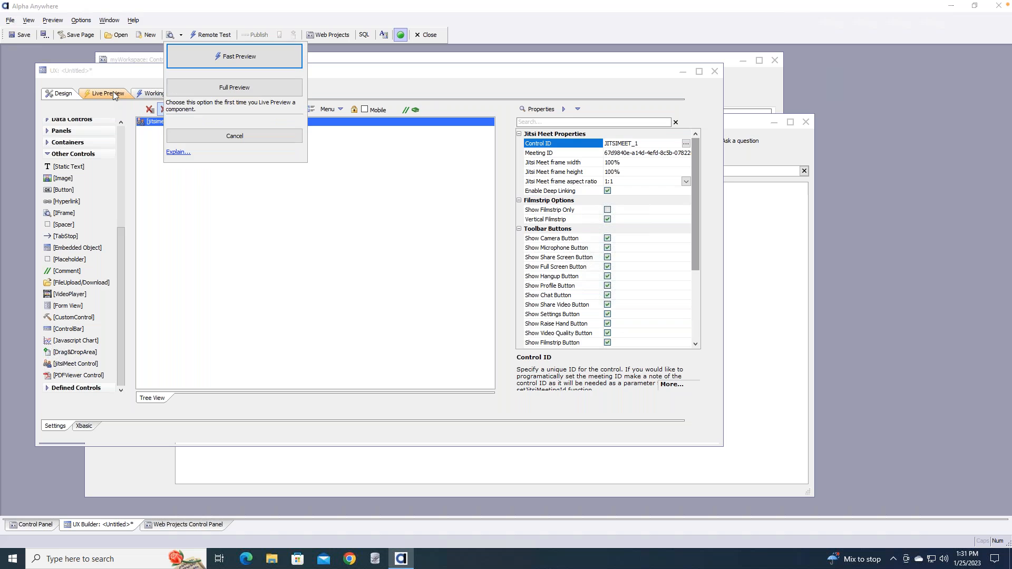
click(237, 93)
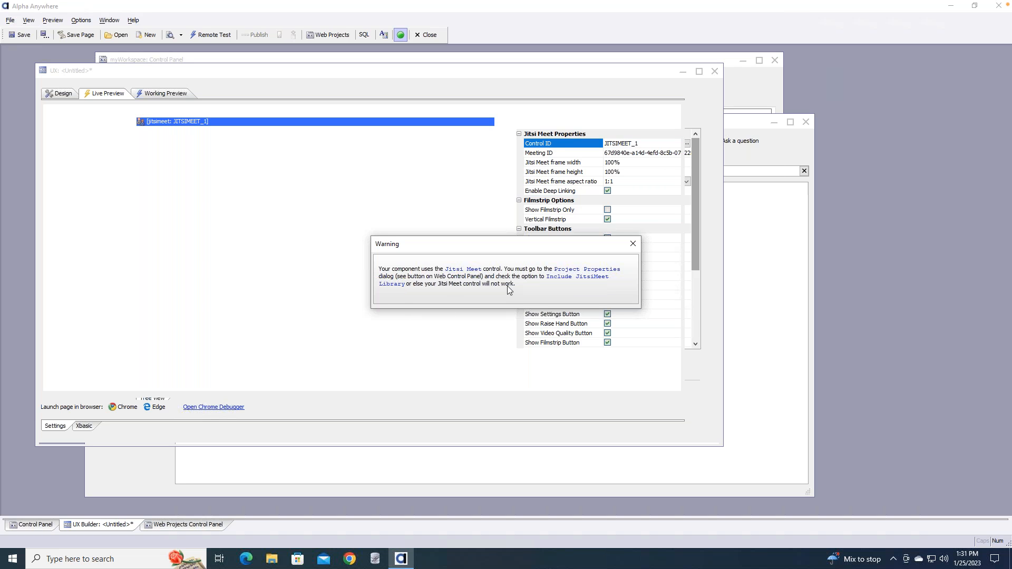
click(633, 244)
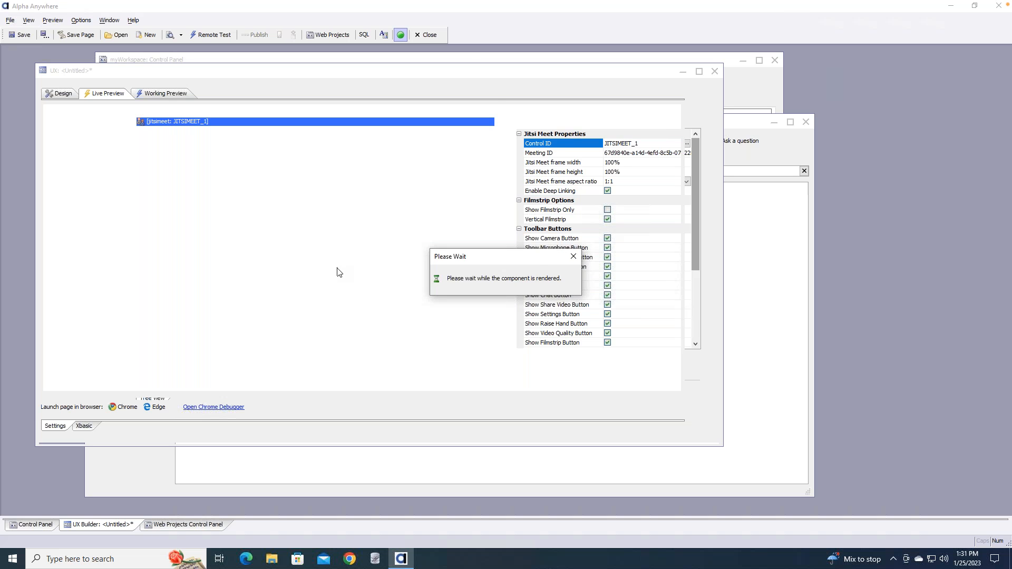